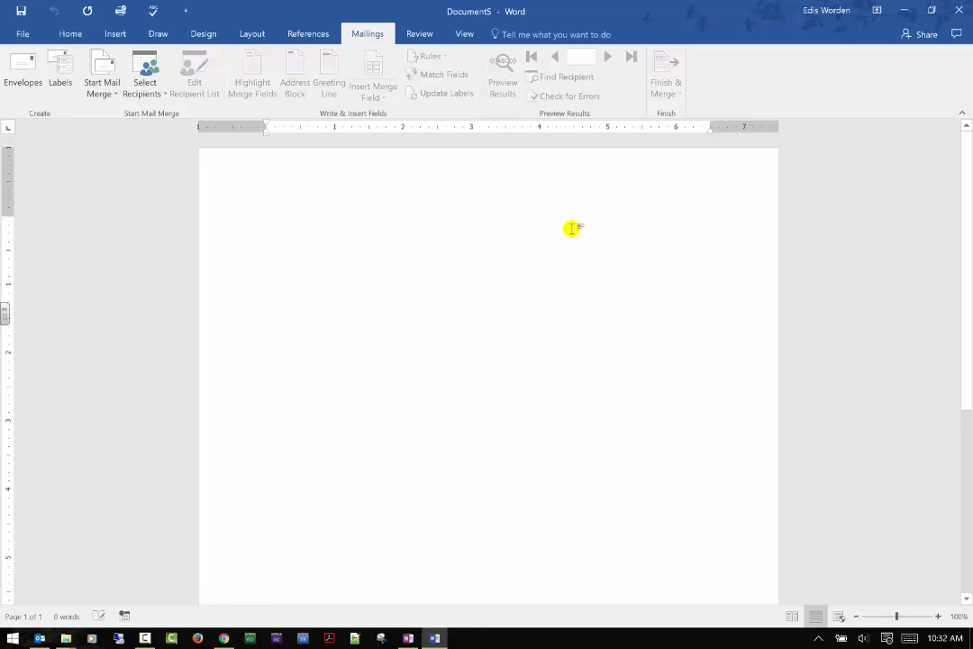
Step: Start an envelope mail merge, accepting the default envelope options
left_click(115, 93)
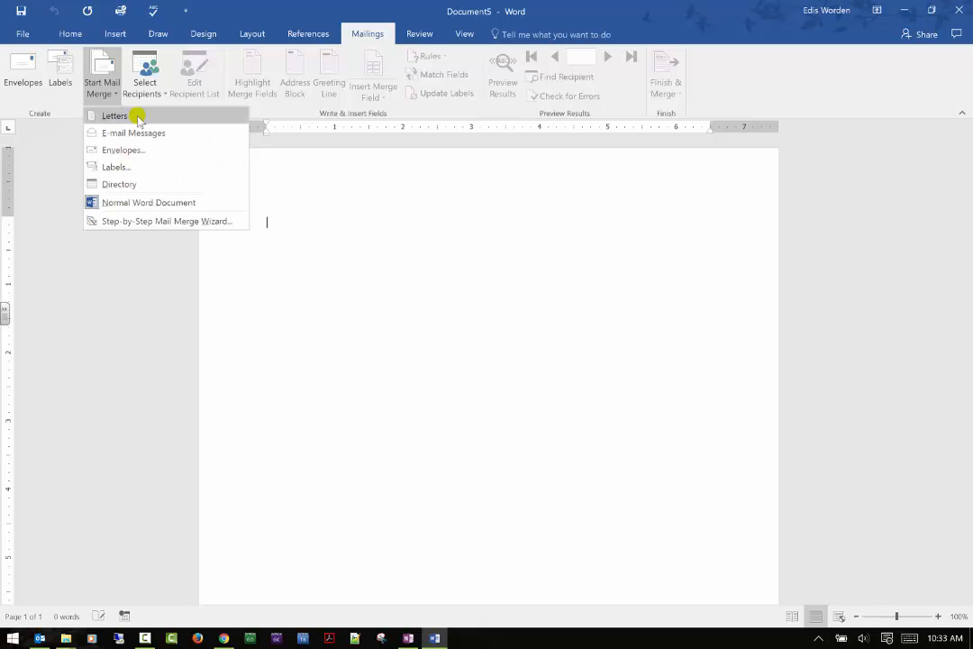
left_click(131, 150)
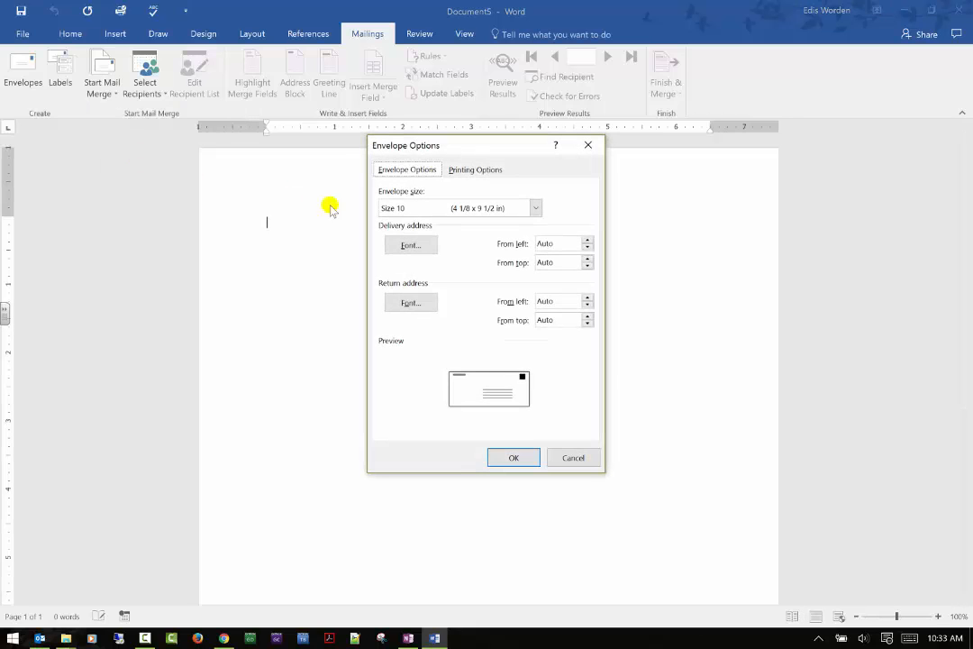
left_click(514, 457)
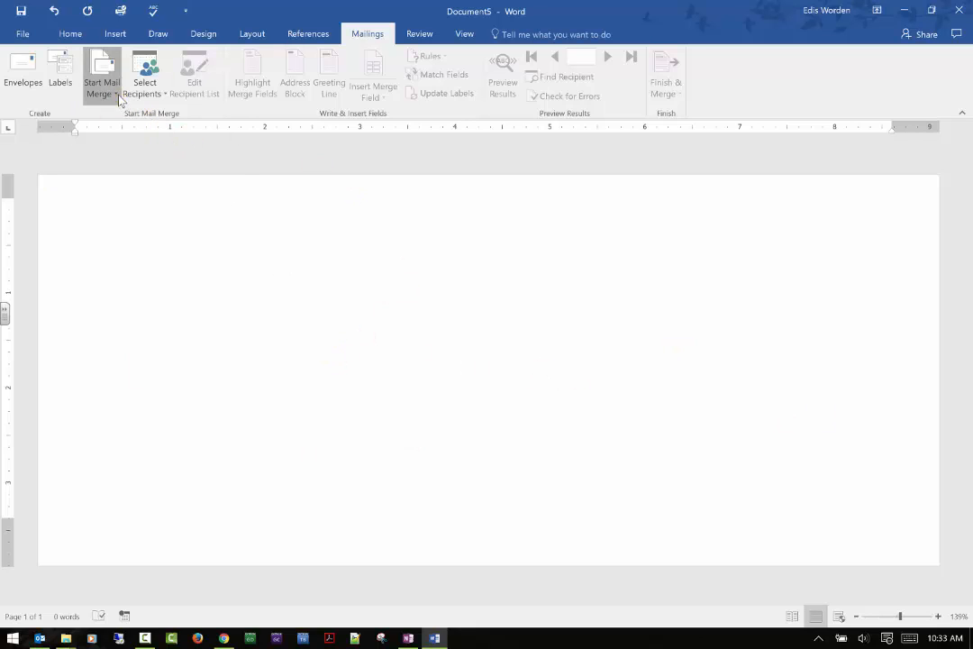
Step: Open the Step-by-Step Mail Merge Wizard, choose Envelopes as the document type, and continue to the starting document step
left_click(119, 99)
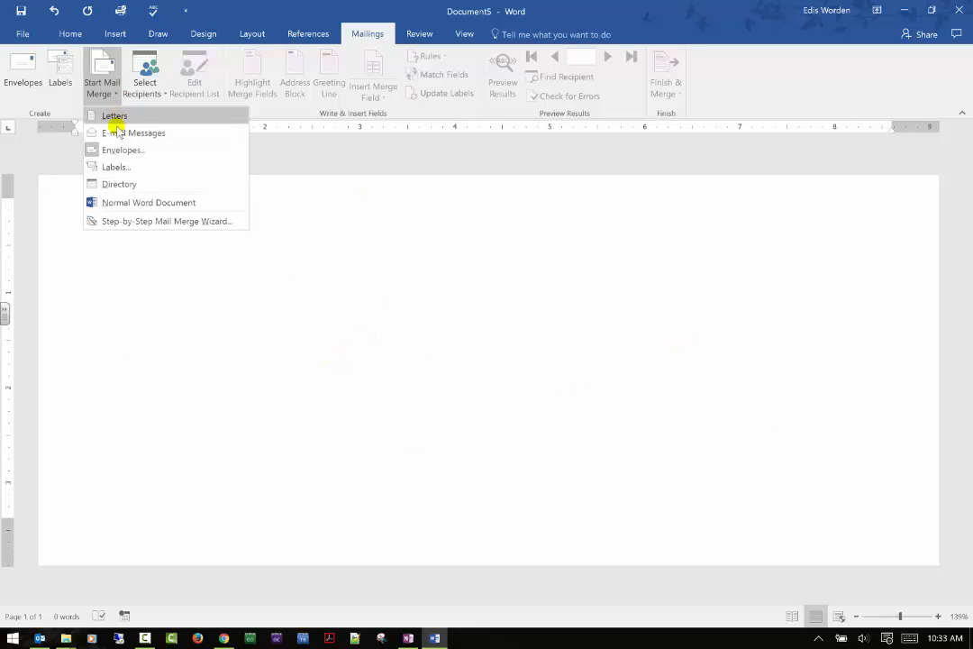
left_click(121, 221)
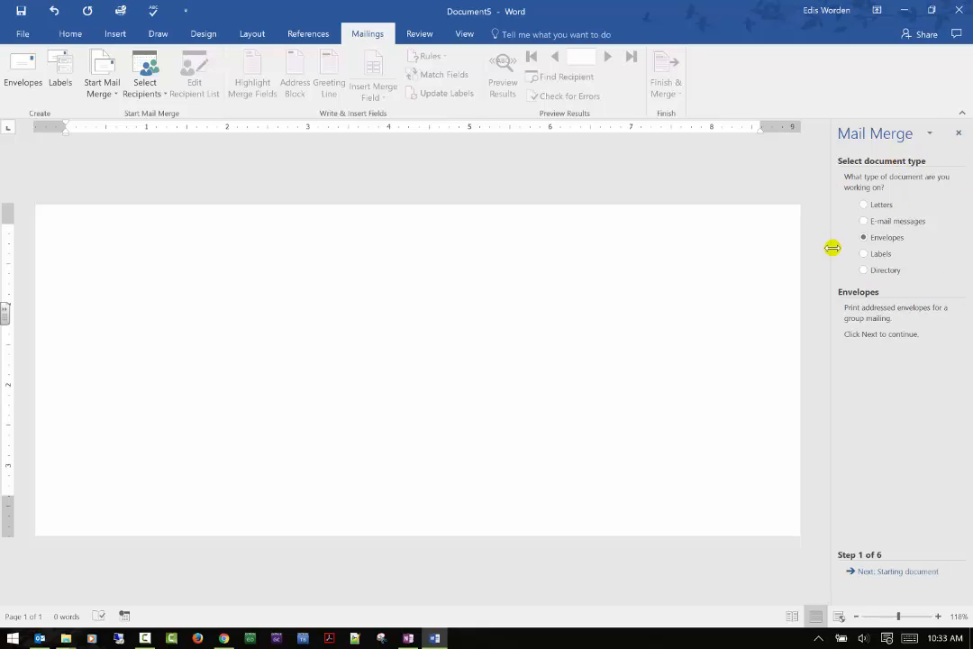
left_click(881, 205)
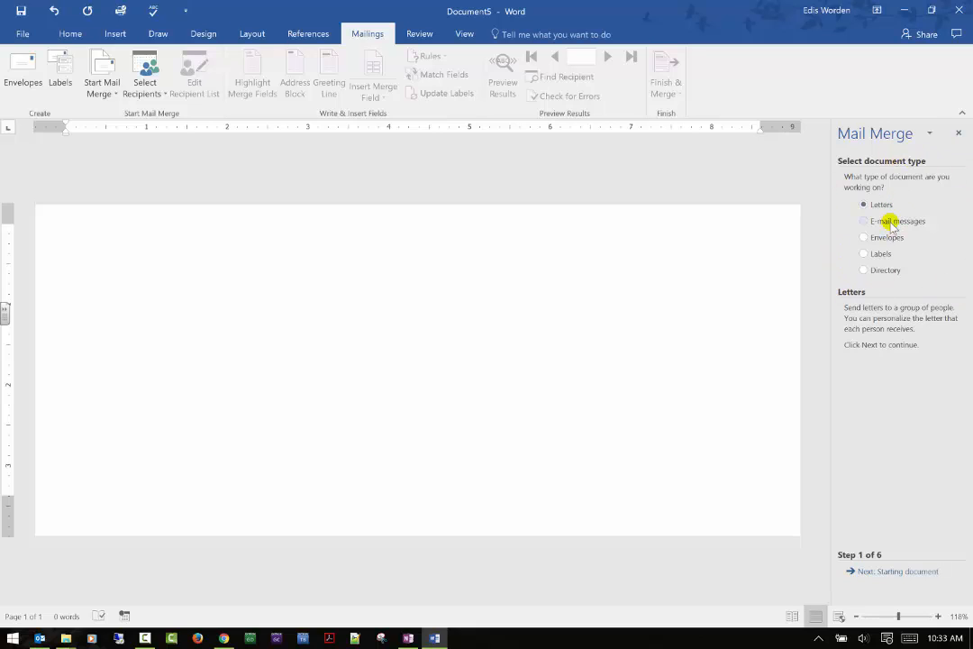
left_click(891, 222)
left_click(886, 238)
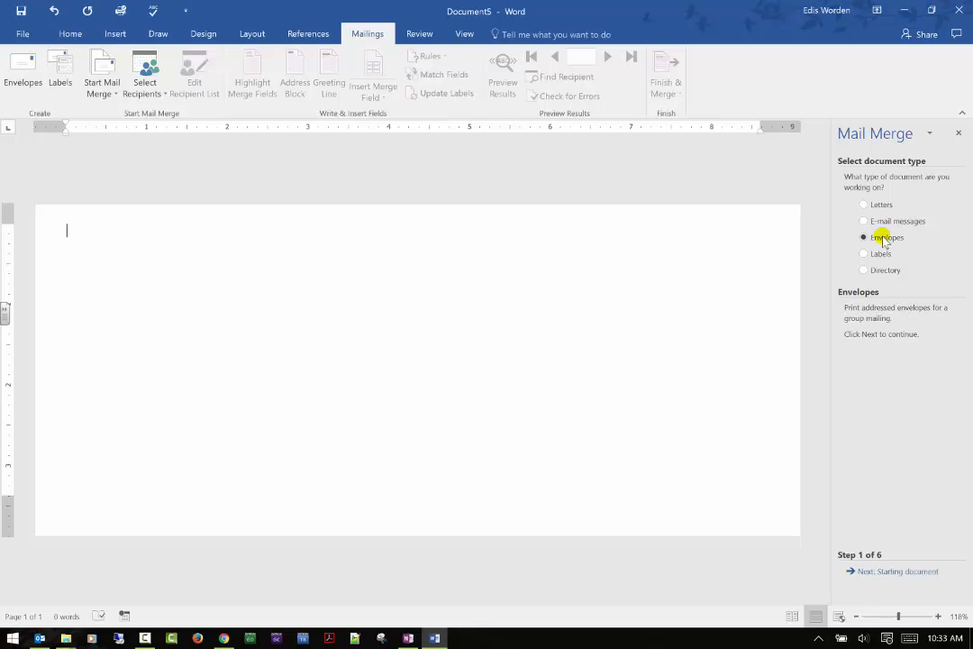
left_click(867, 574)
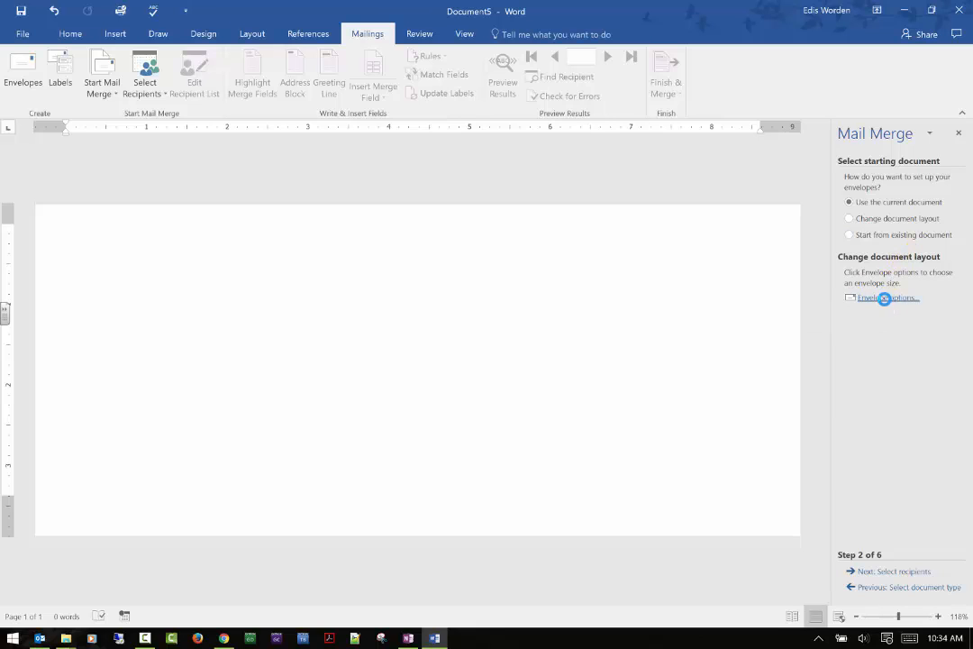
left_click(884, 300)
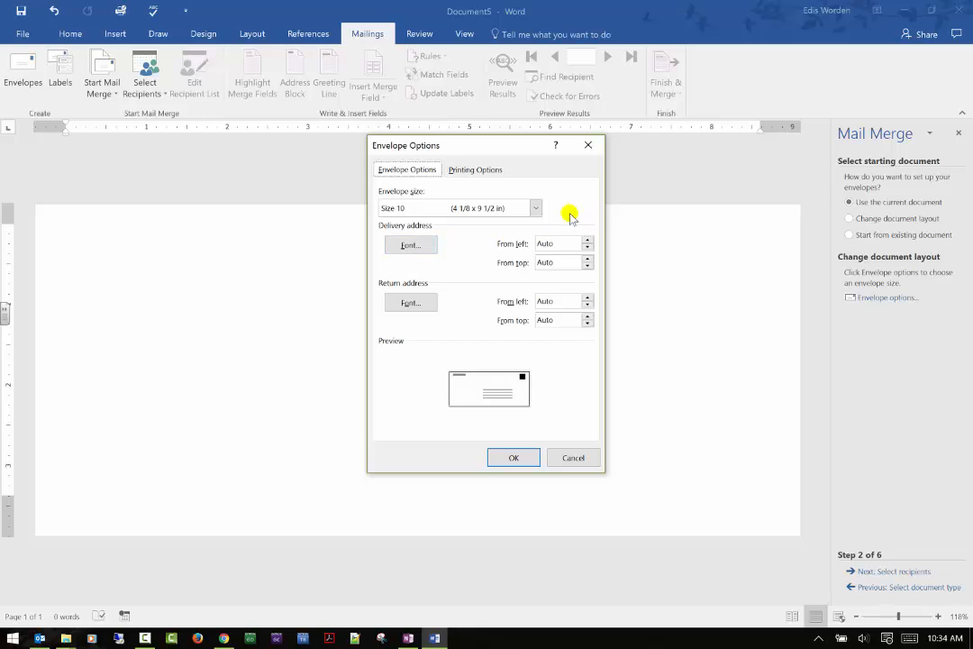
left_click(536, 208)
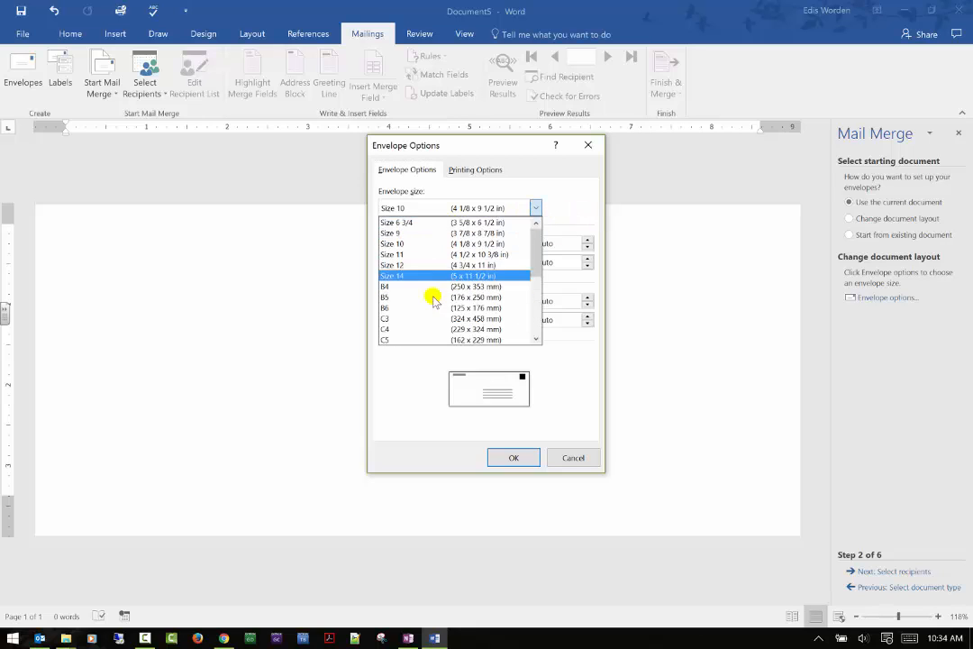
left_click(397, 223)
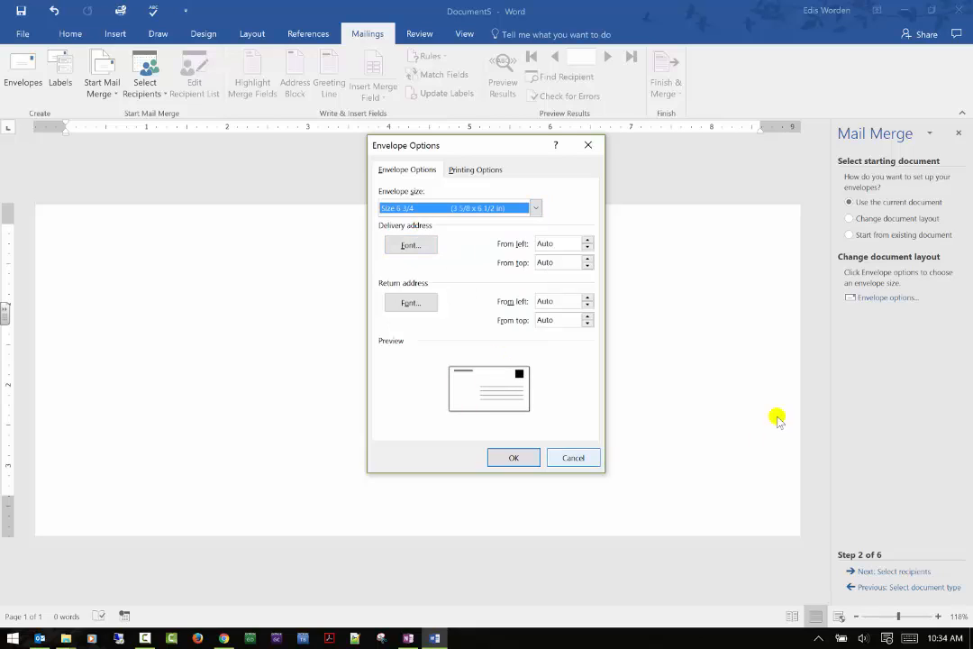
left_click(577, 457)
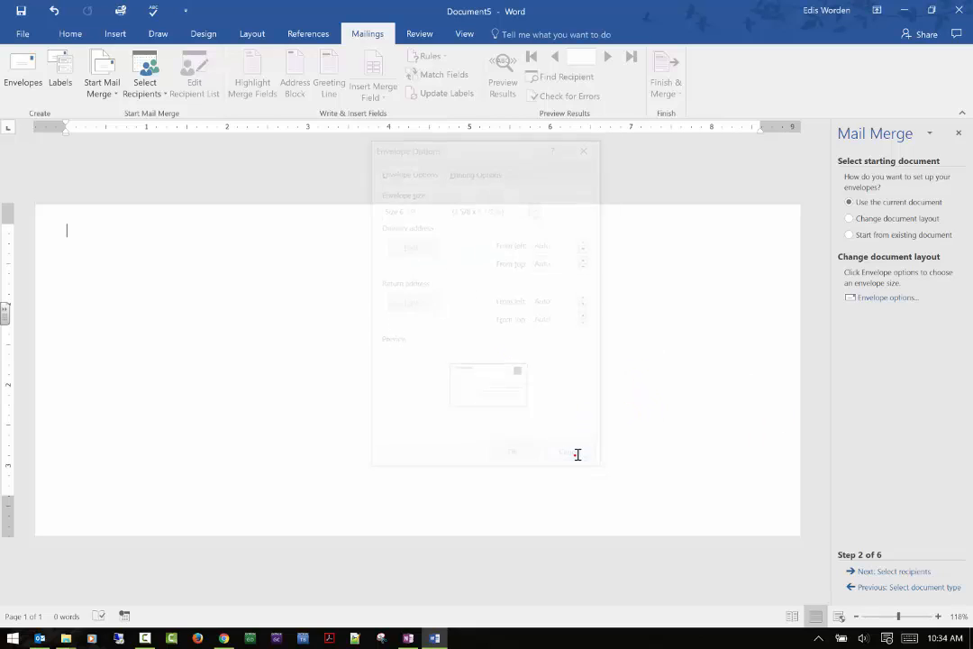
Step: Advance to recipient selection and browse for an existing data source, cancelling the file dialog
left_click(891, 574)
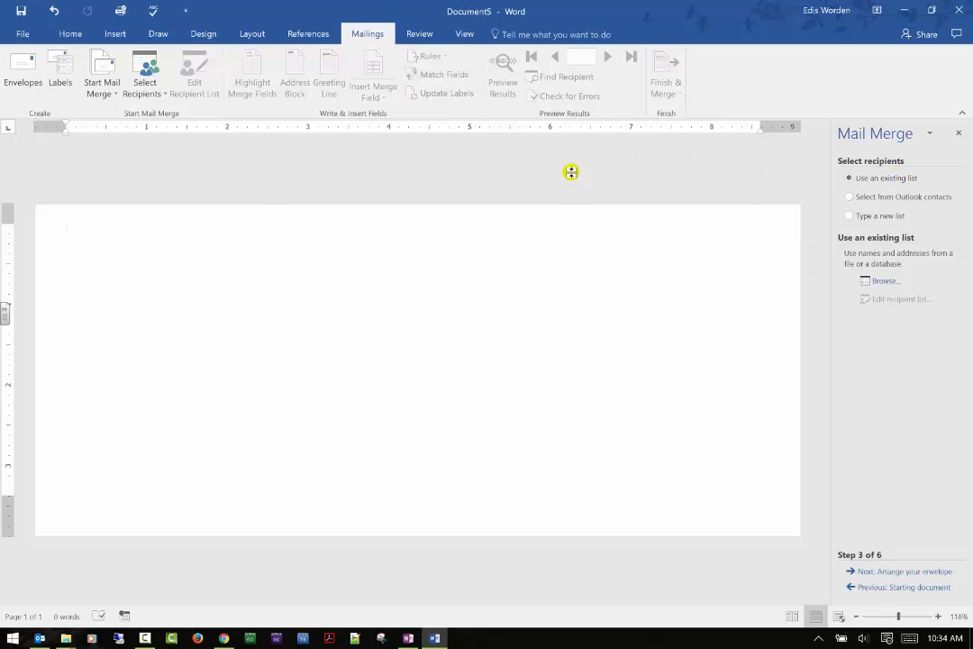
left_click(883, 280)
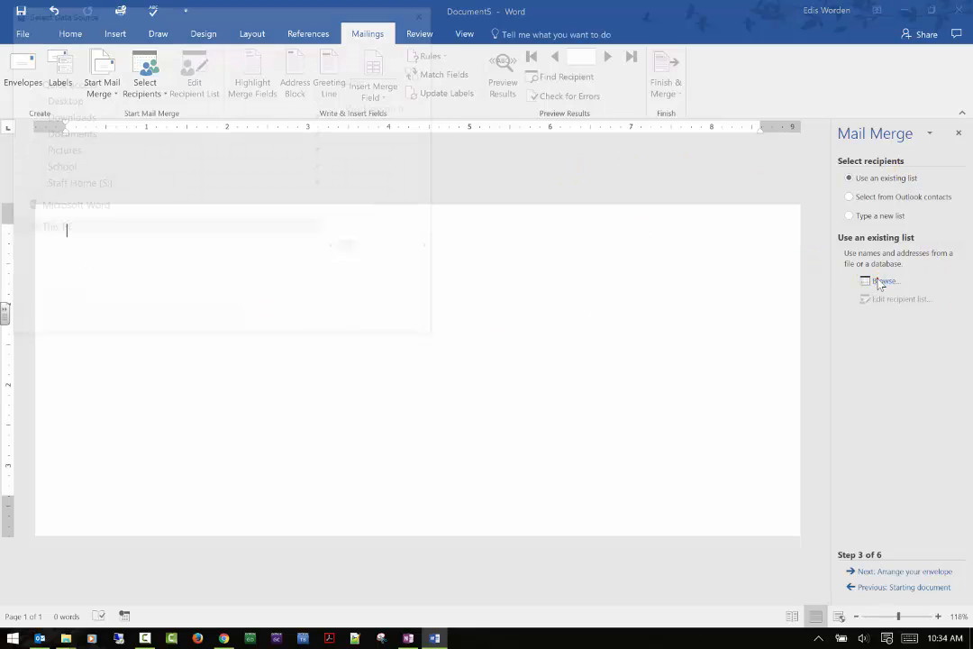
left_click(380, 133)
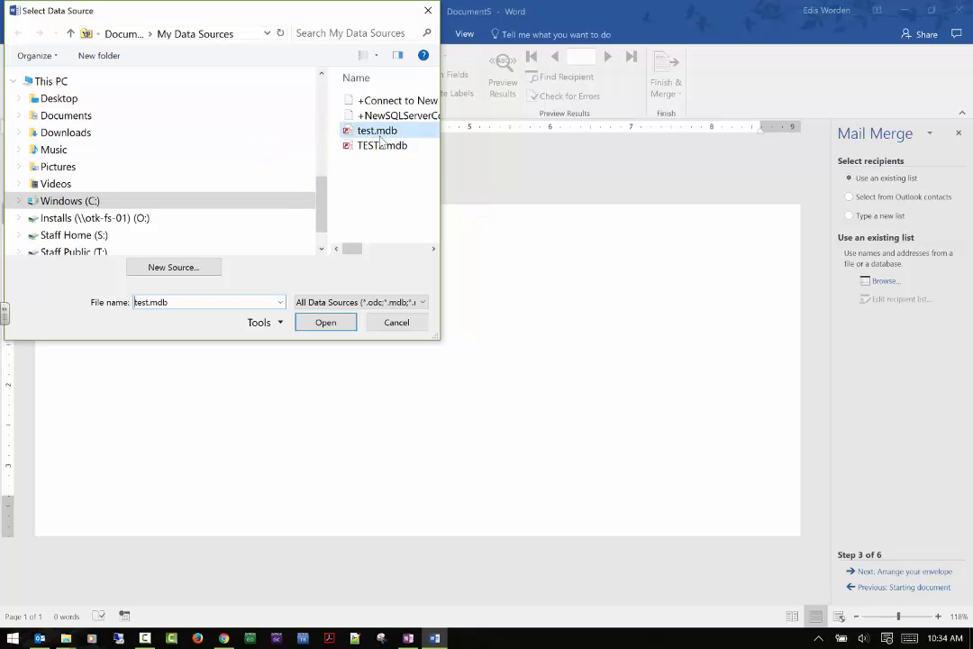
left_click(398, 322)
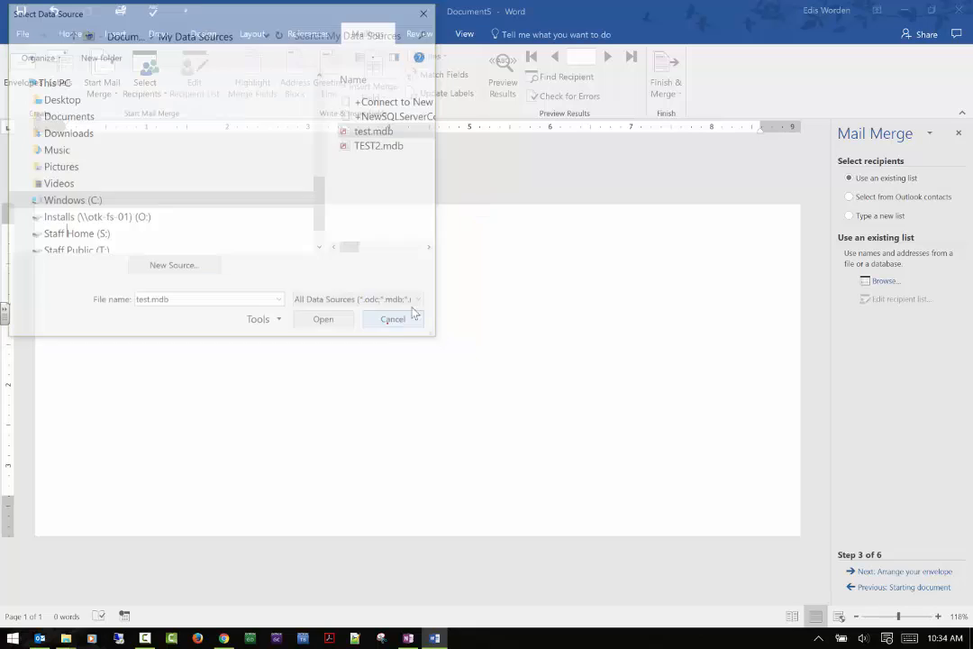
left_click(888, 196)
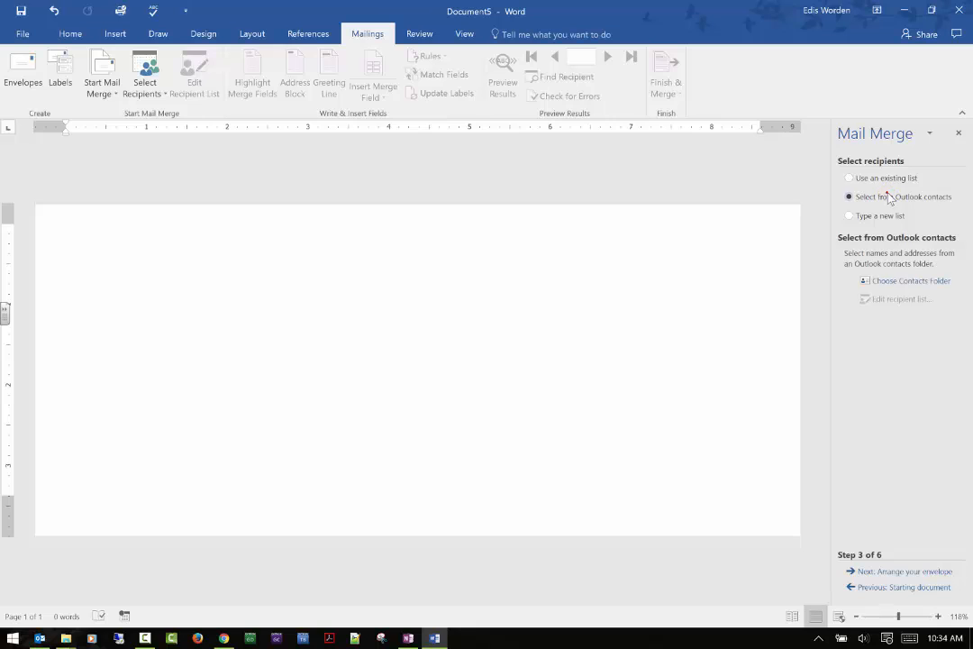
left_click(906, 281)
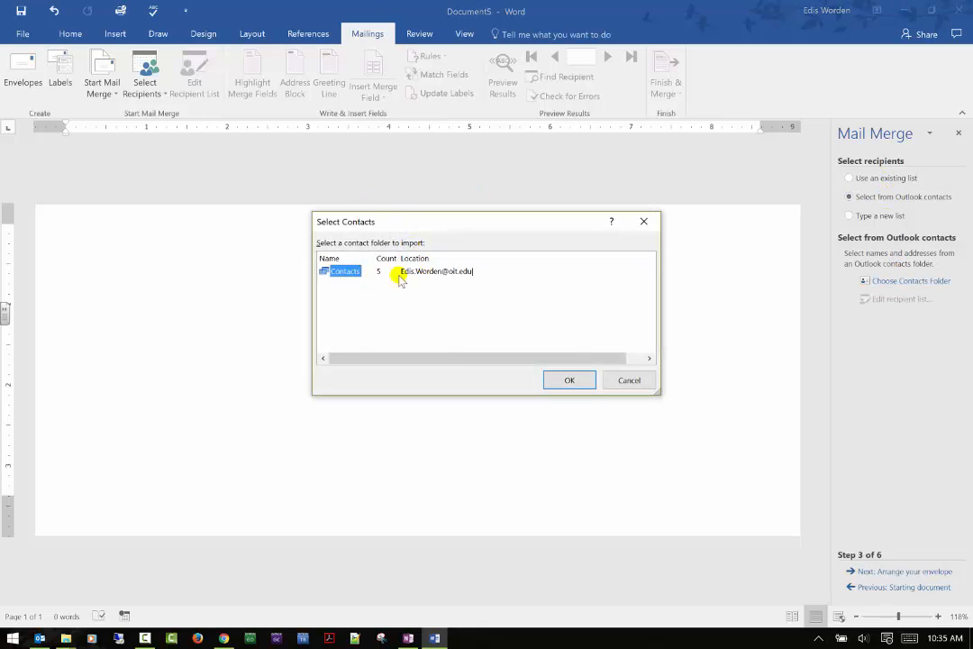
left_click(642, 381)
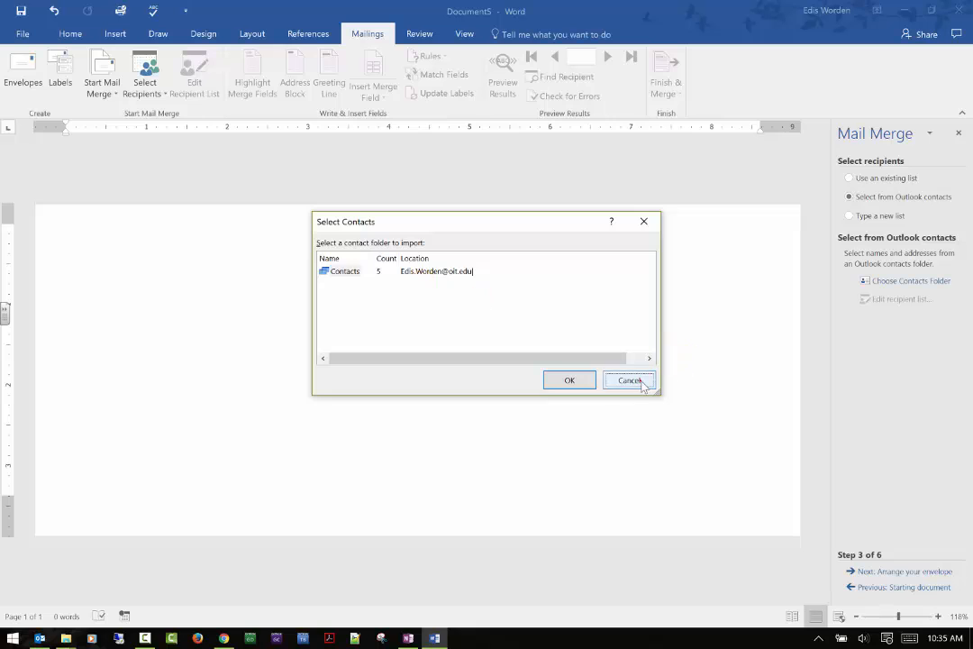
left_click(894, 280)
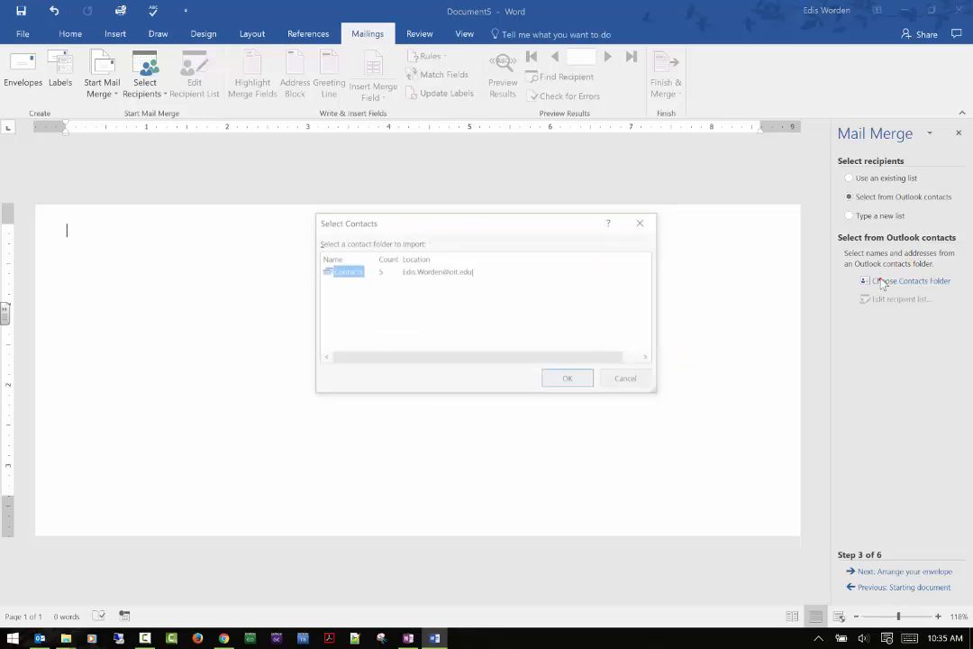
left_click(631, 380)
Step: Choose to type a new recipient list, create it, enlarge the address list dialog, and open its column customization
left_click(887, 216)
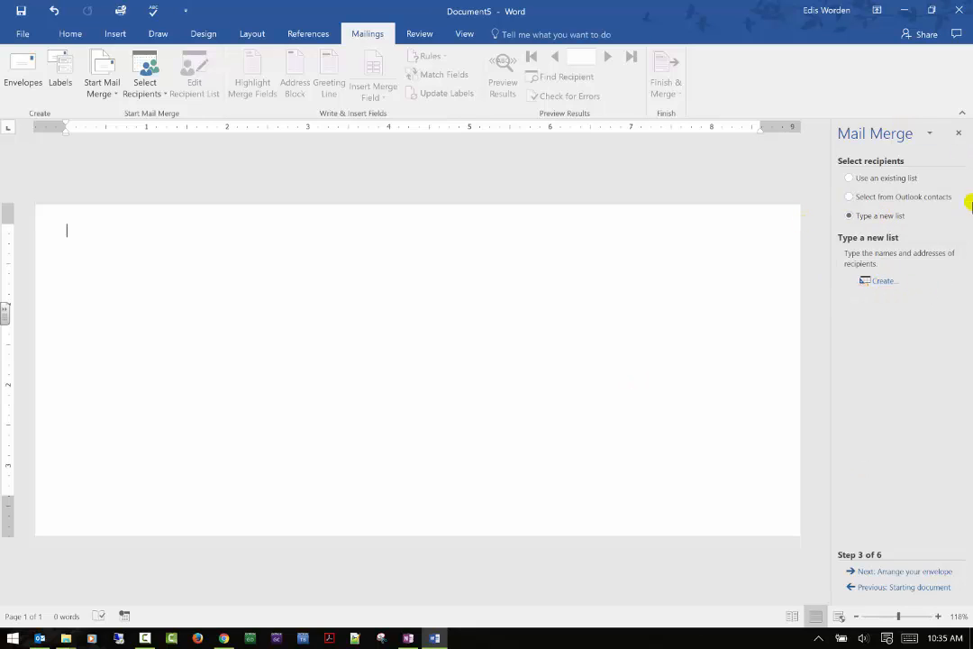
left_click(882, 282)
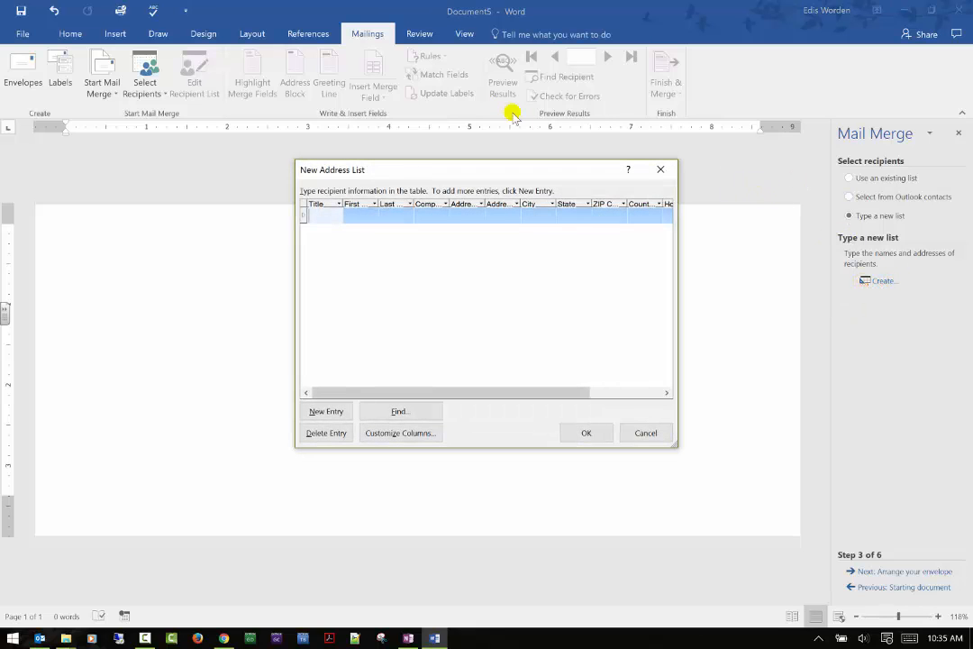
left_click_drag(679, 160, 815, 48)
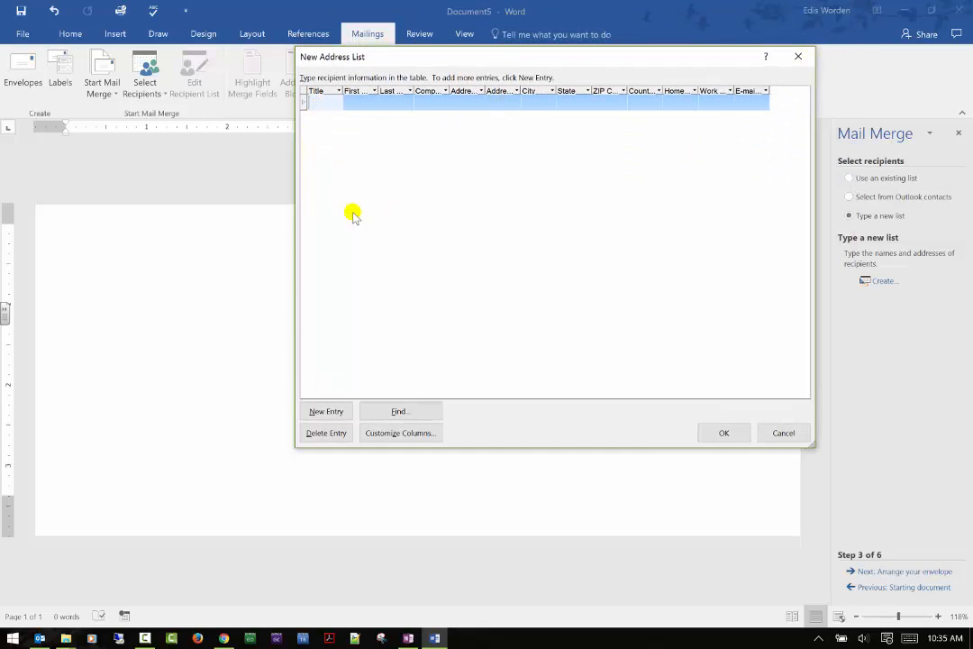
left_click(377, 434)
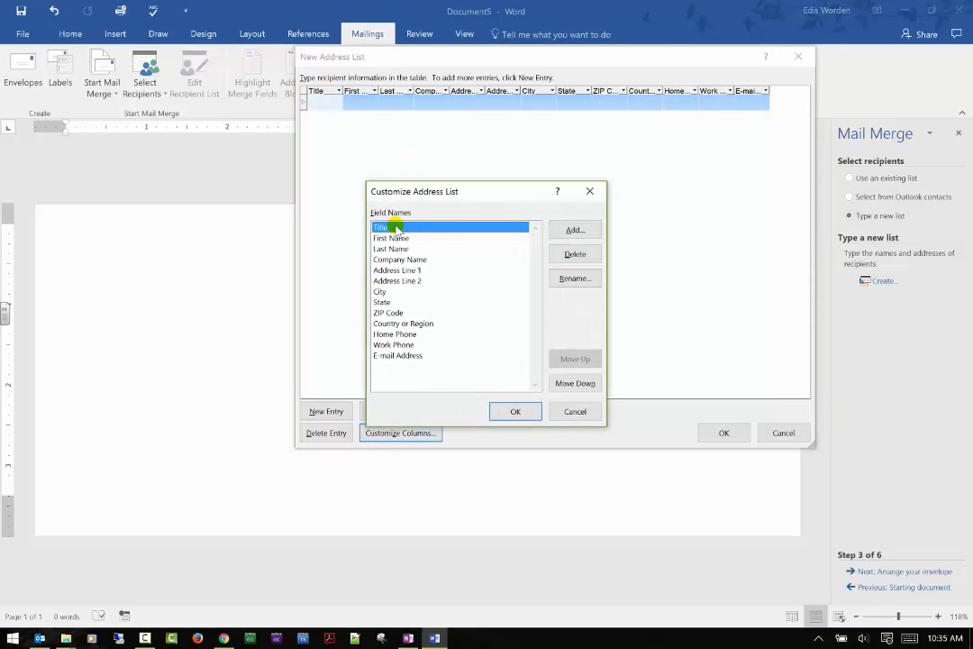
Step: Delete the Title, Company Name and Address Line 2 fields from the address list
left_click(568, 255)
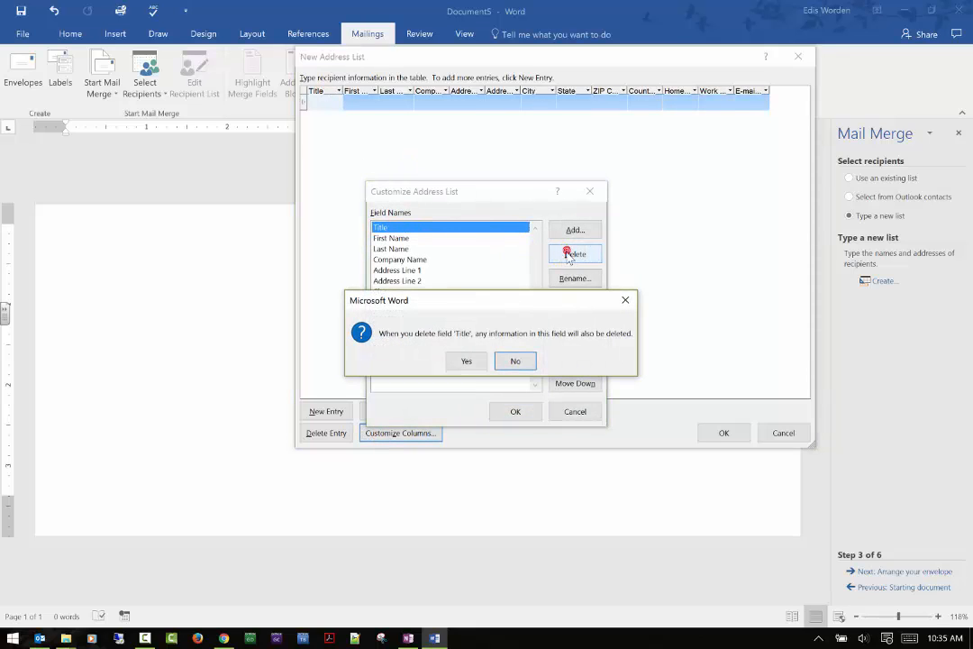
left_click(468, 361)
left_click(409, 250)
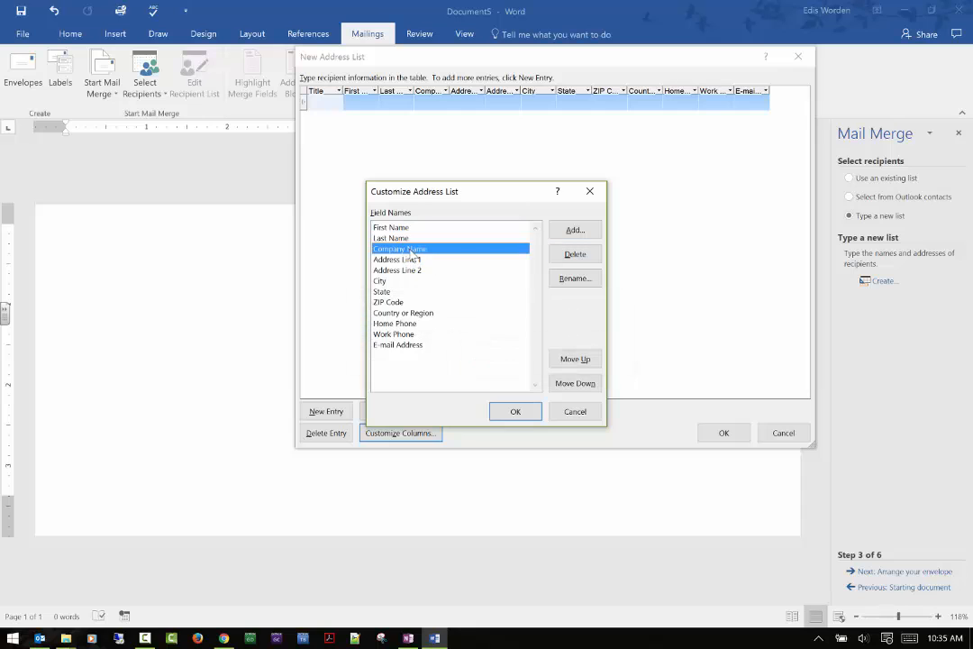
left_click(568, 255)
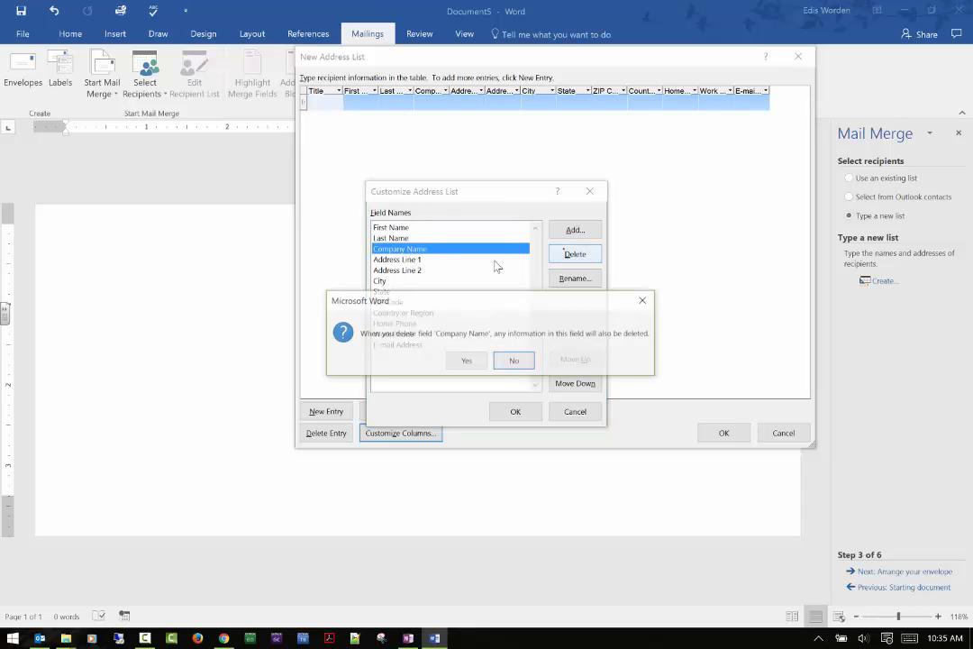
left_click(465, 362)
left_click(424, 261)
left_click(575, 256)
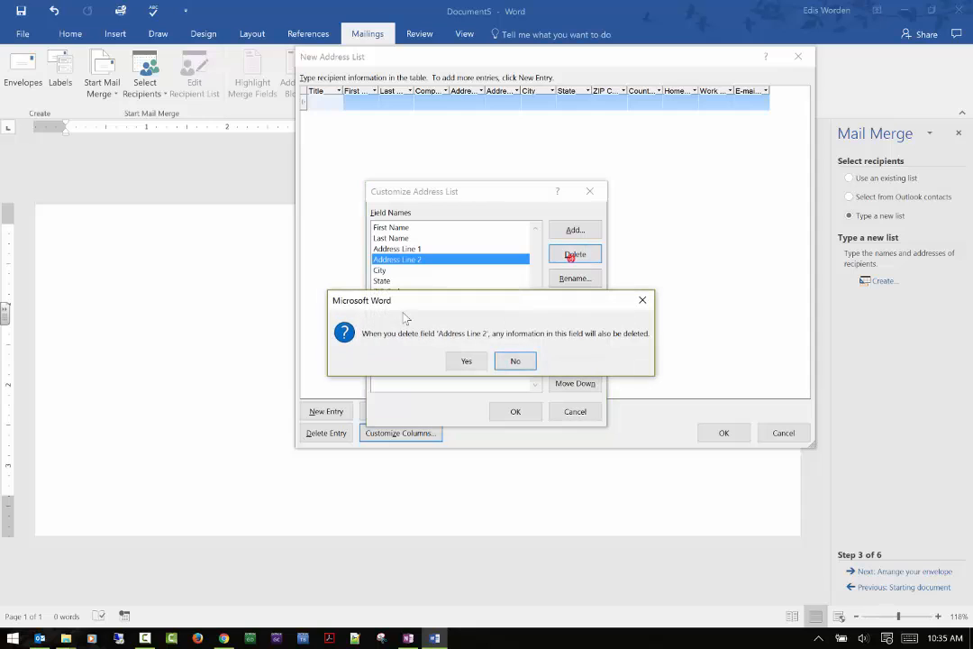
left_click(470, 361)
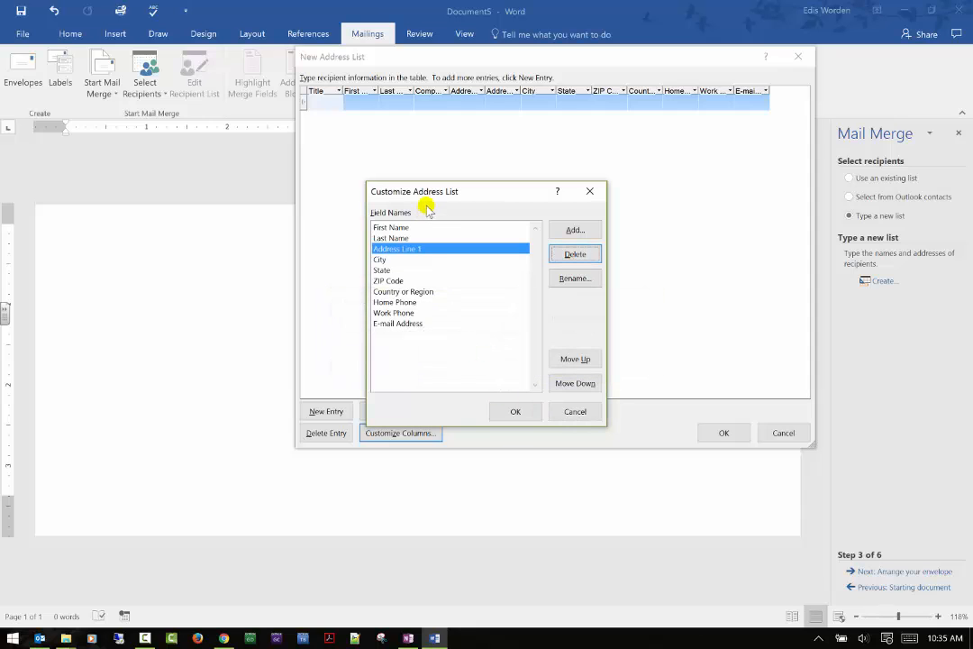
Step: Delete the Country or Region, Home Phone, Work Phone and E-mail Address fields from the address list
left_click(410, 291)
left_click(576, 256)
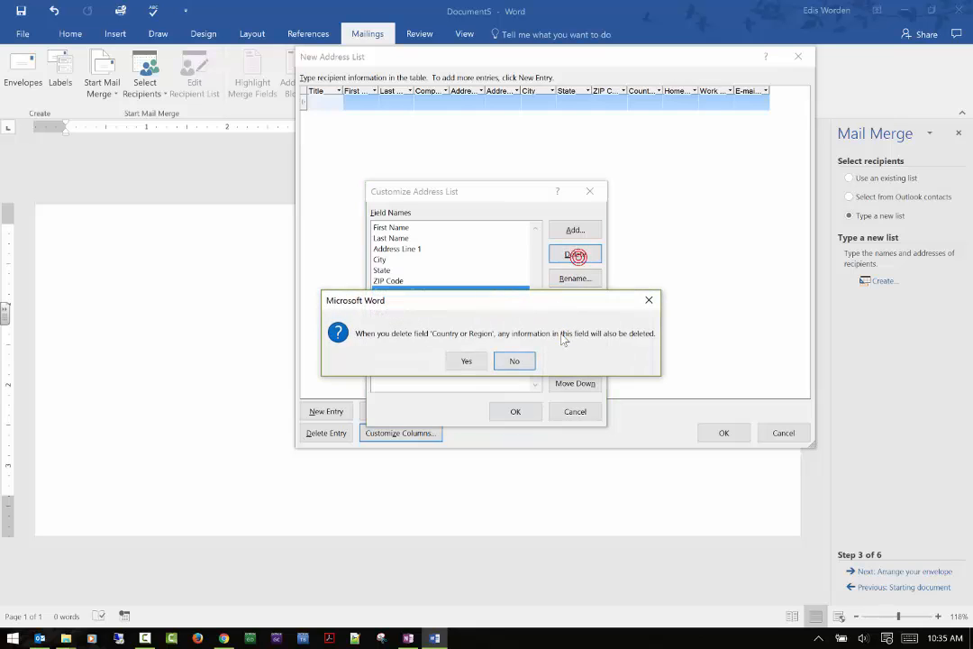
left_click(467, 361)
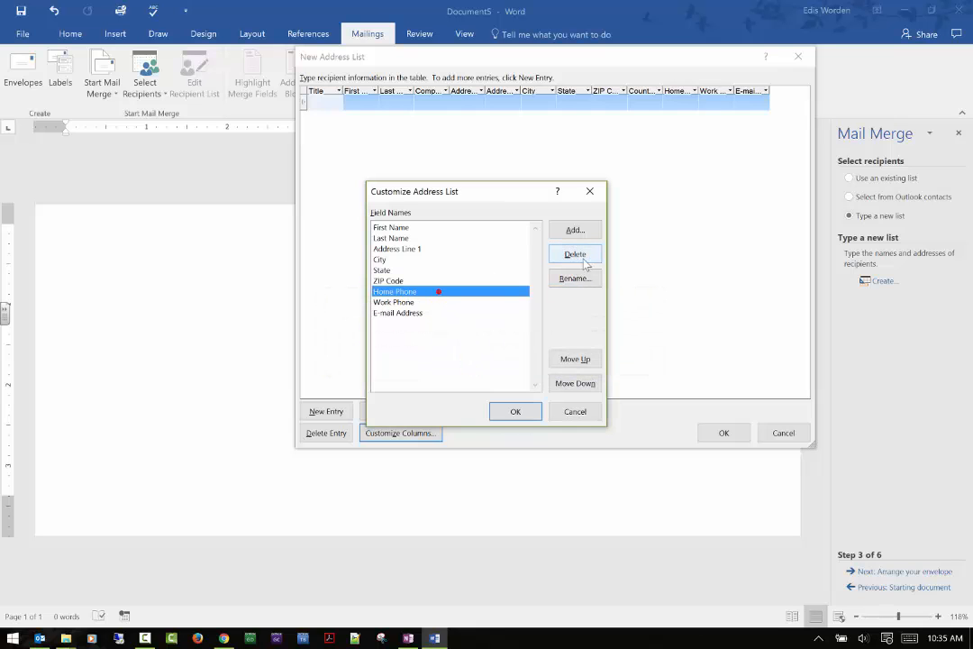
left_click(576, 254)
left_click(460, 358)
left_click(425, 291)
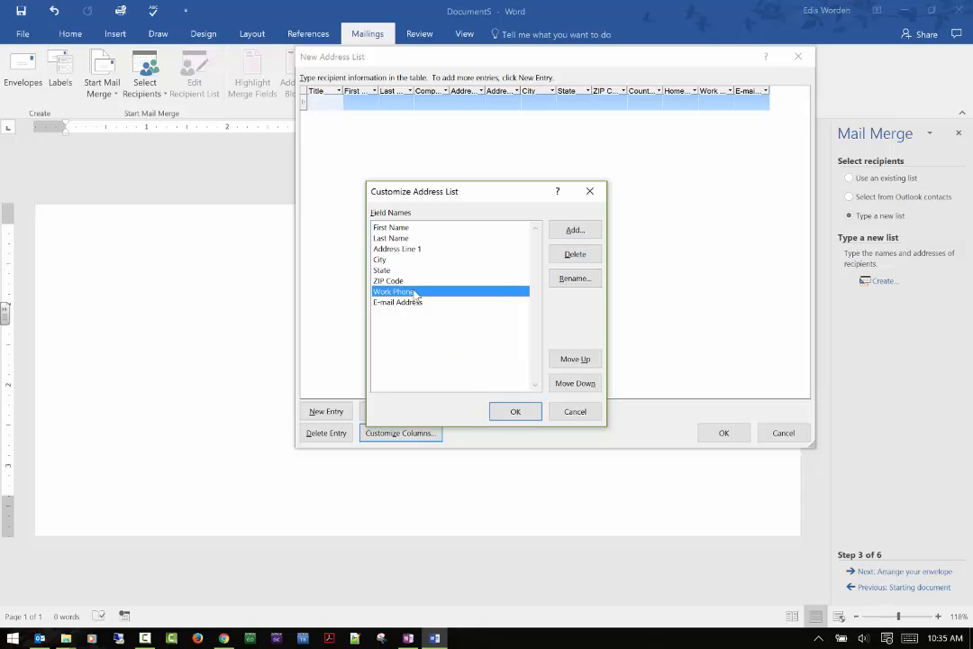
left_click(581, 256)
left_click(478, 362)
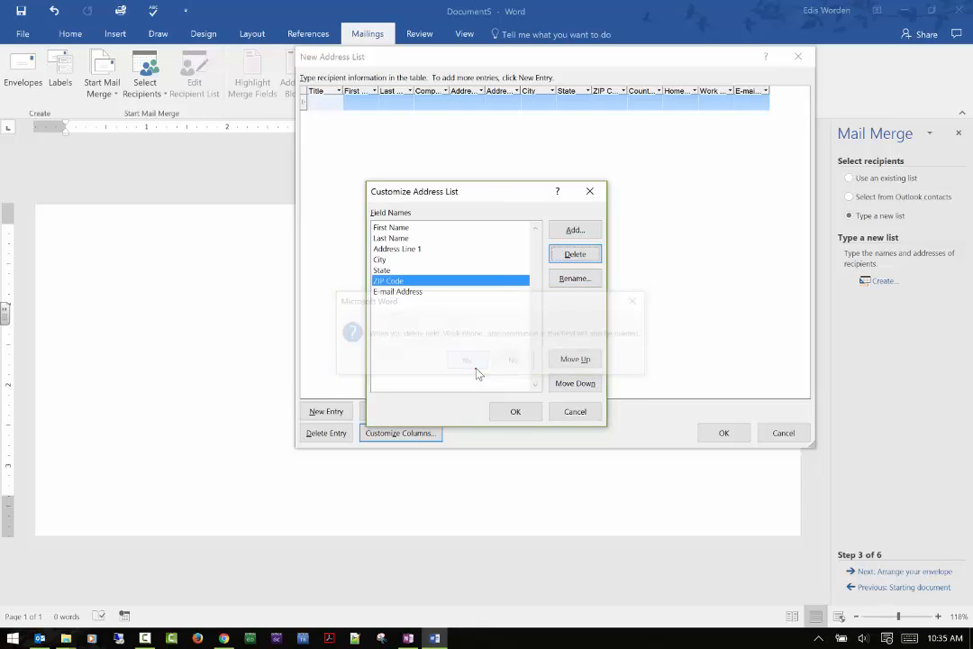
left_click(417, 292)
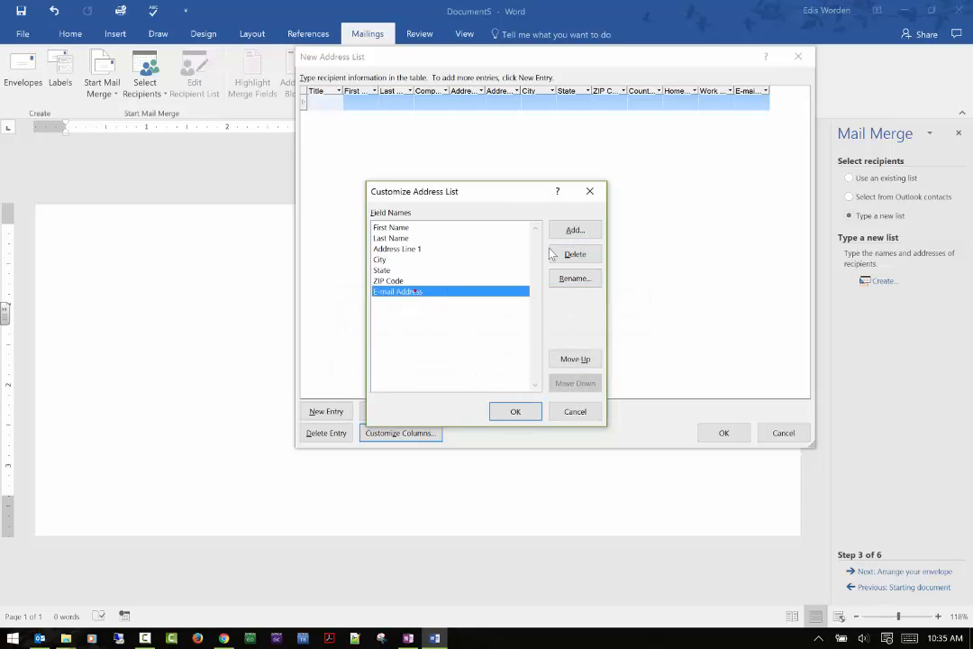
left_click(576, 254)
left_click(466, 361)
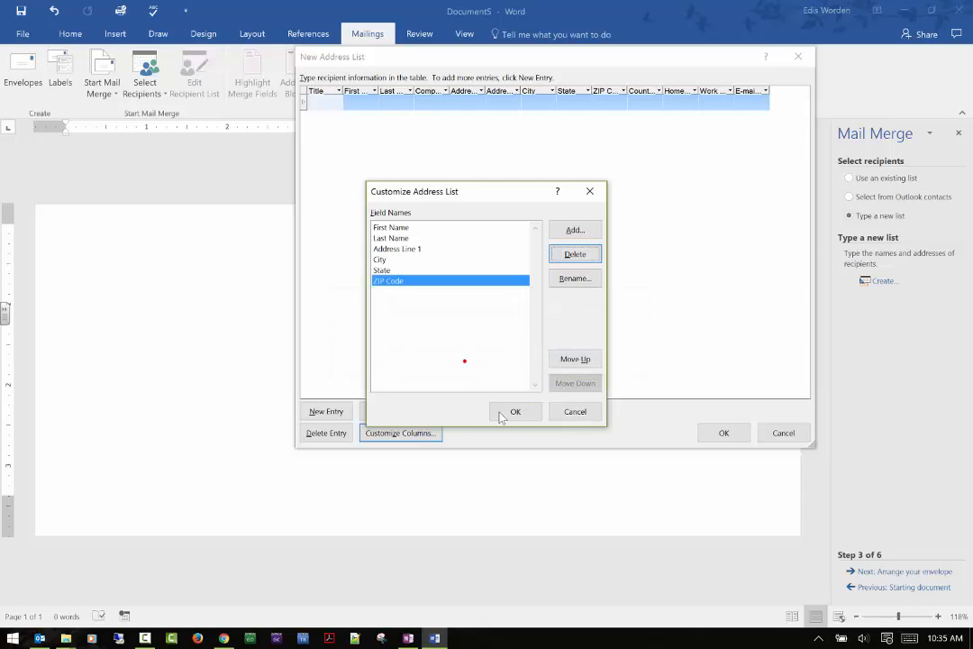
Step: Apply the customized fields and enter the first recipient's first name, last name, street address, city, state and ZIP code
left_click(510, 411)
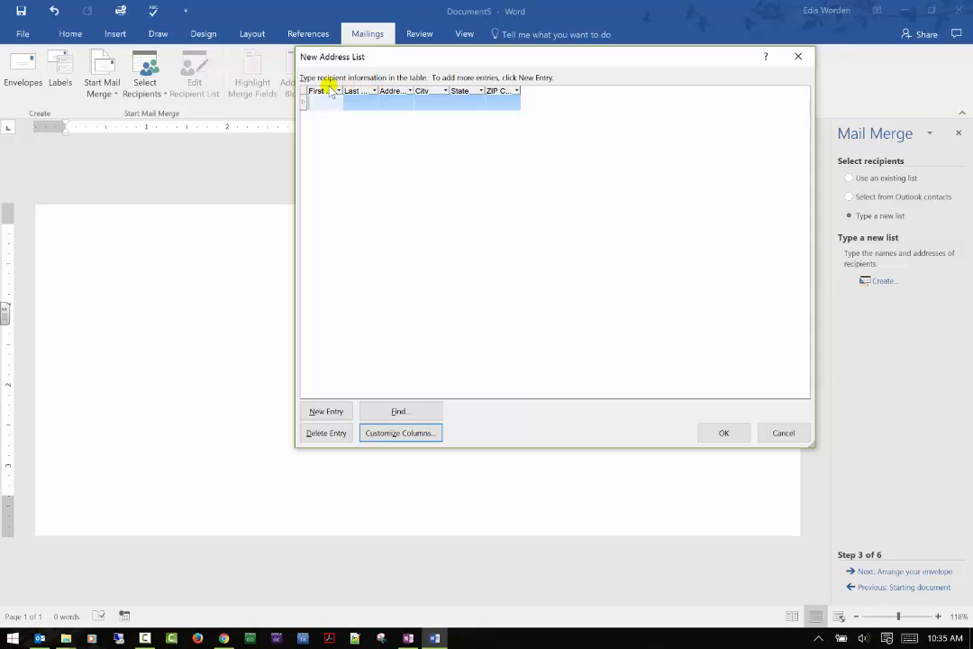
left_click_drag(341, 91, 693, 78)
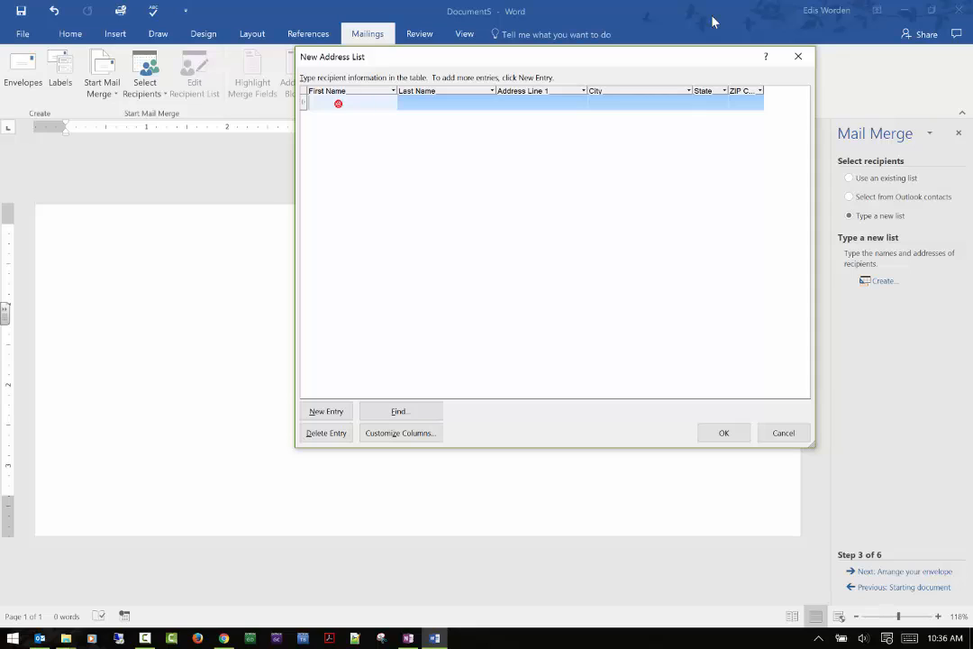
type("Jane")
key("Tab")
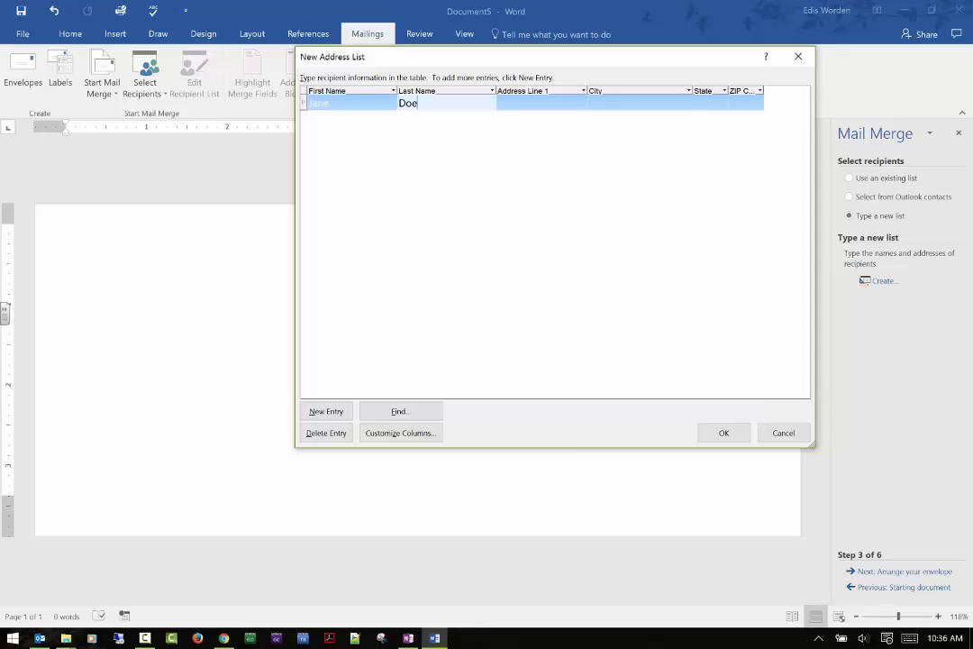
type("Doe")
key("Tab")
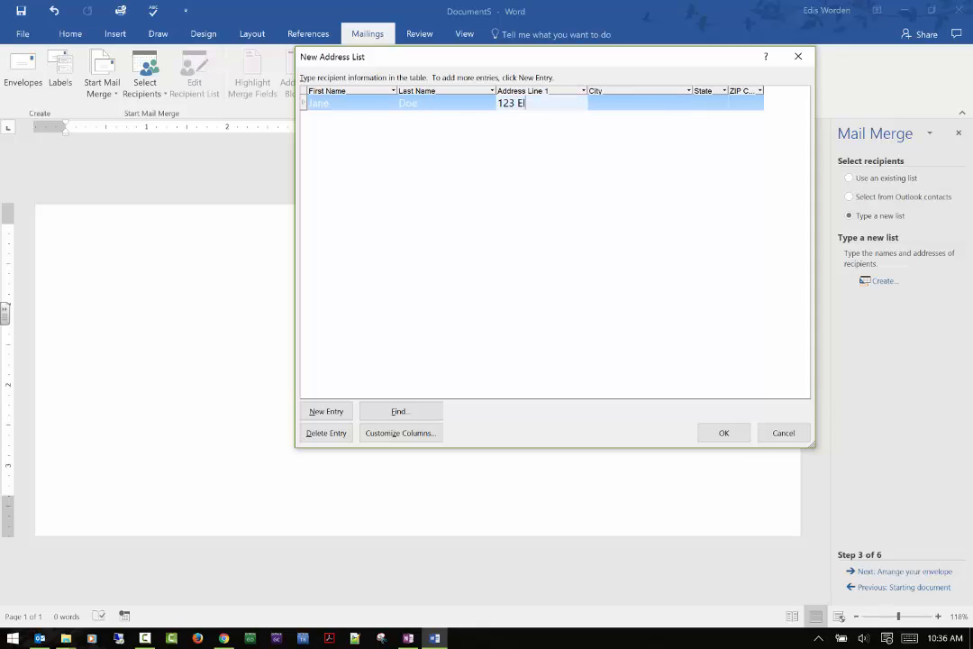
type("123 Elm Street")
key("Tab")
type("Klam")
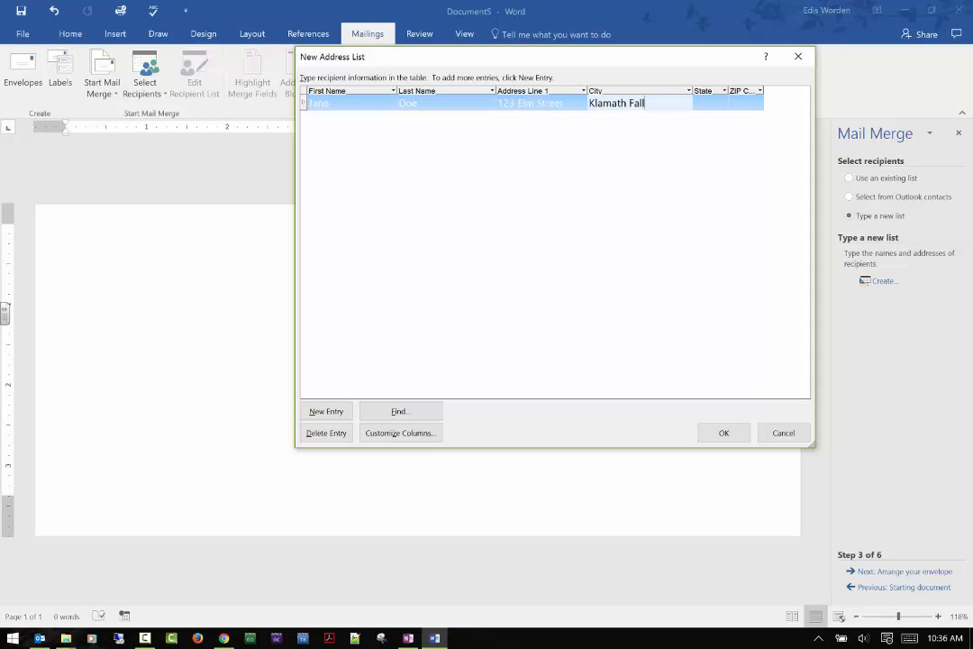
type("ath Falls")
key("Tab")
type("O")
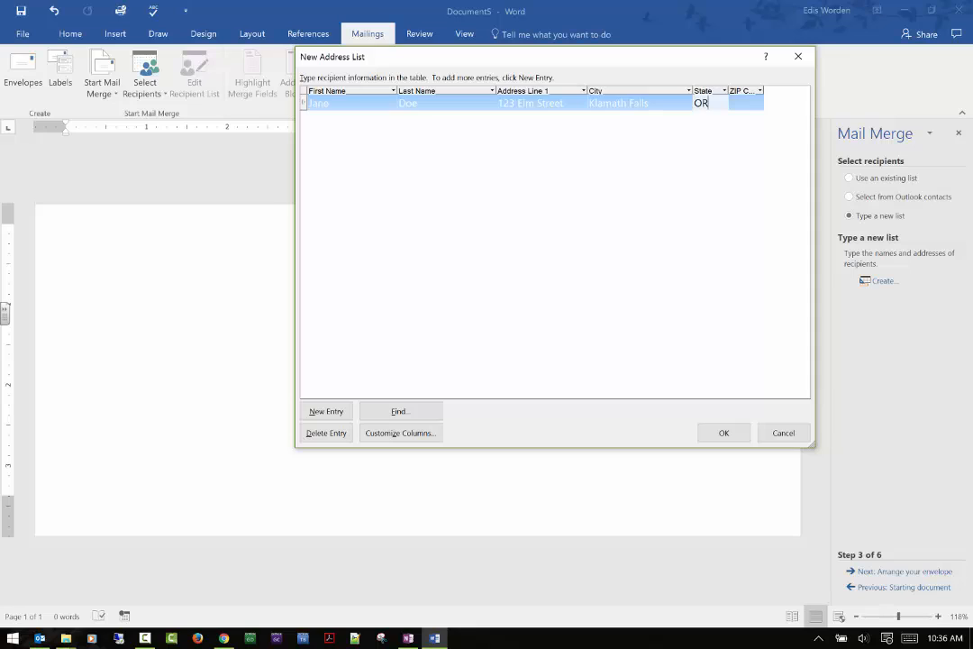
key("Tab")
type("97")
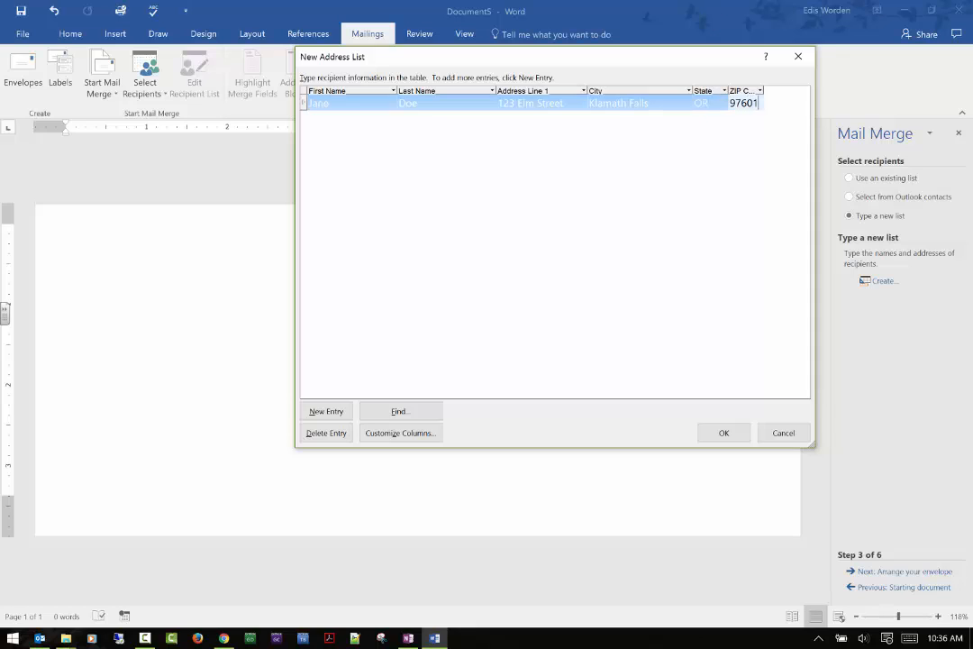
type("601")
key("Tab")
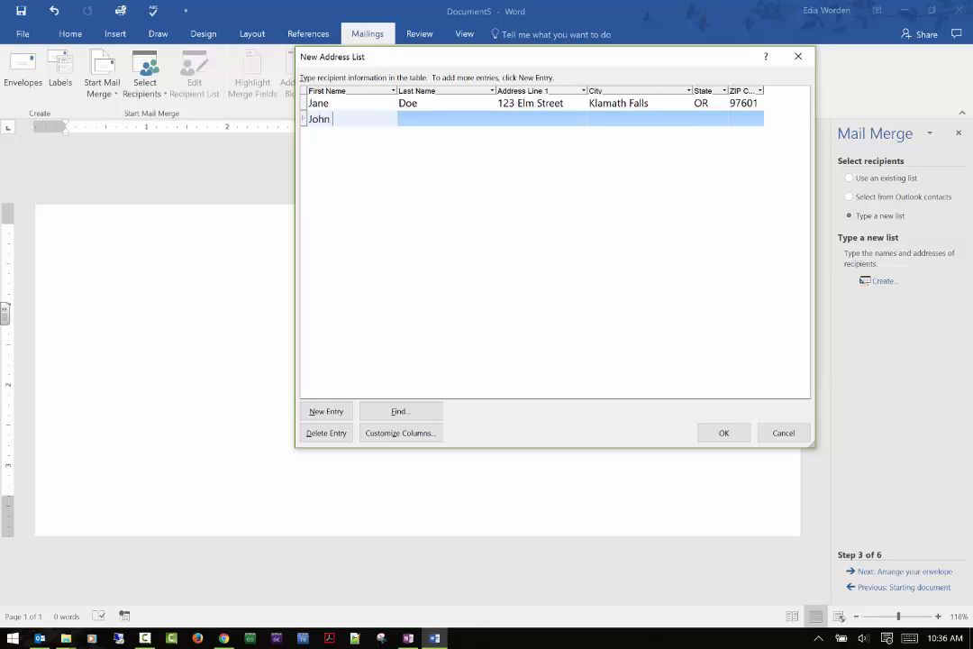
Step: Add a second recipient entry with first and last name, street address, city, state and ZIP code
key("Tab")
type("D")
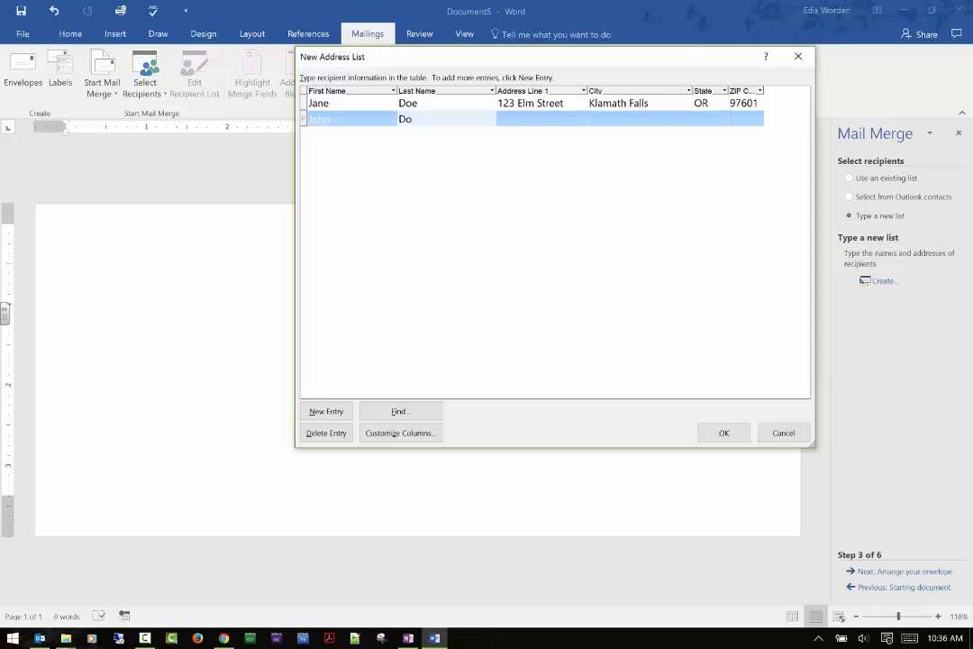
type("oD")
key("BackSpace")
type("e")
key("Tab")
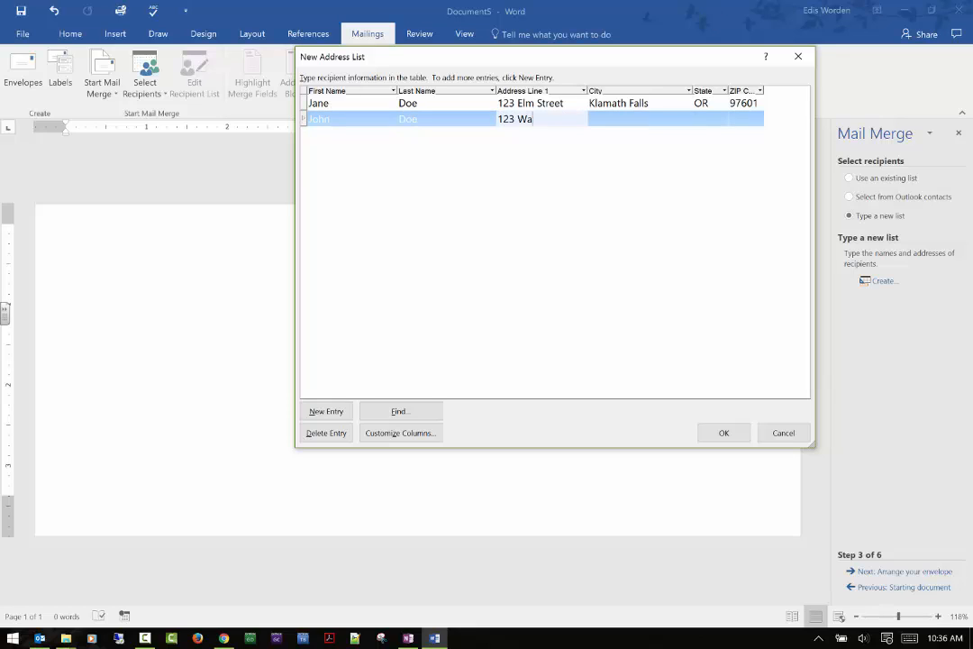
type("123 Walnut Street")
key("Tab")
type("Klama")
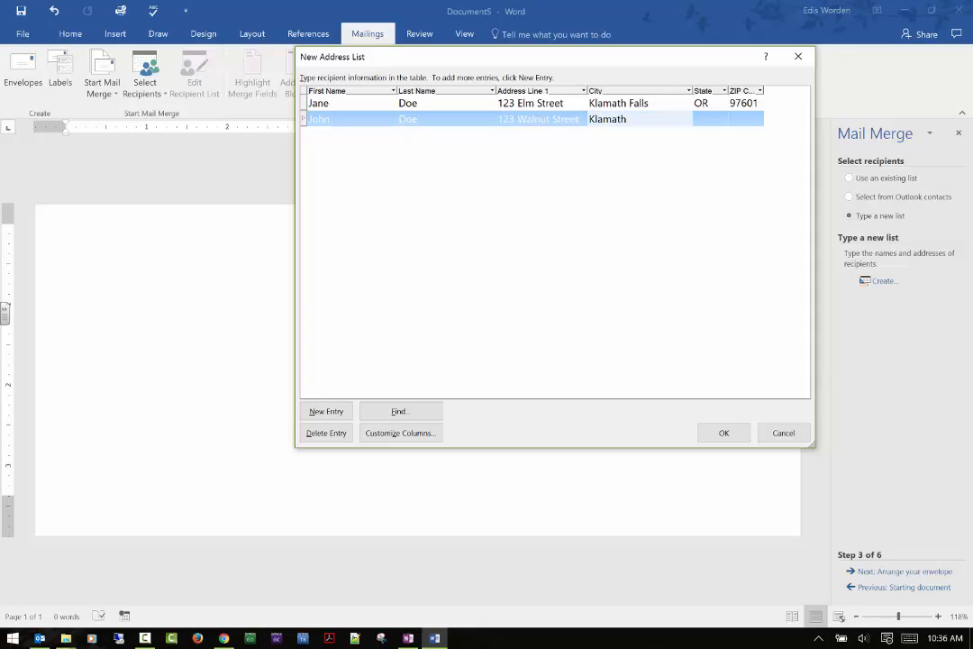
key("Tab")
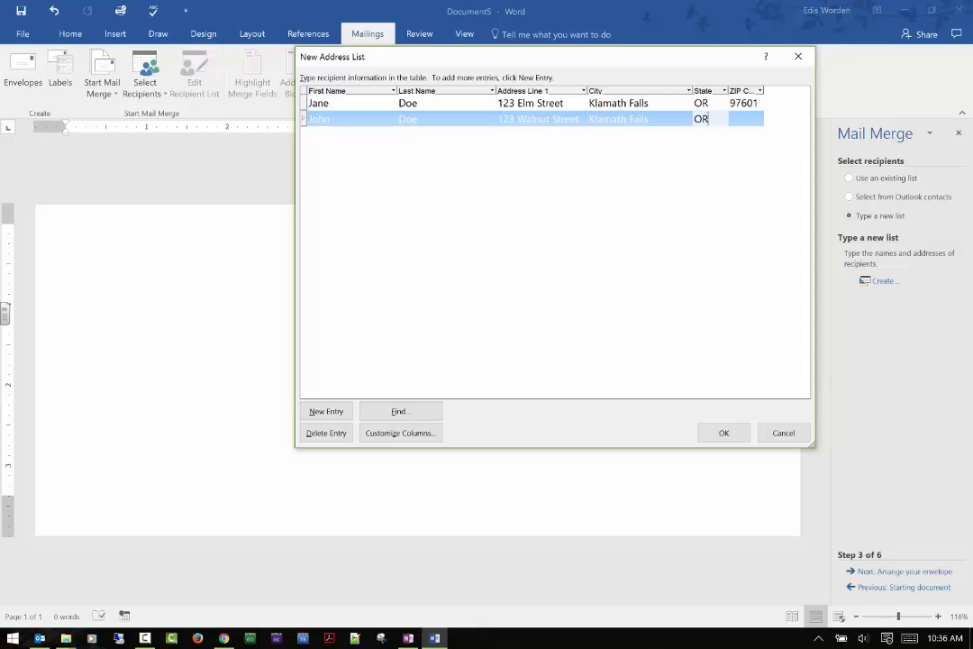
key("Tab")
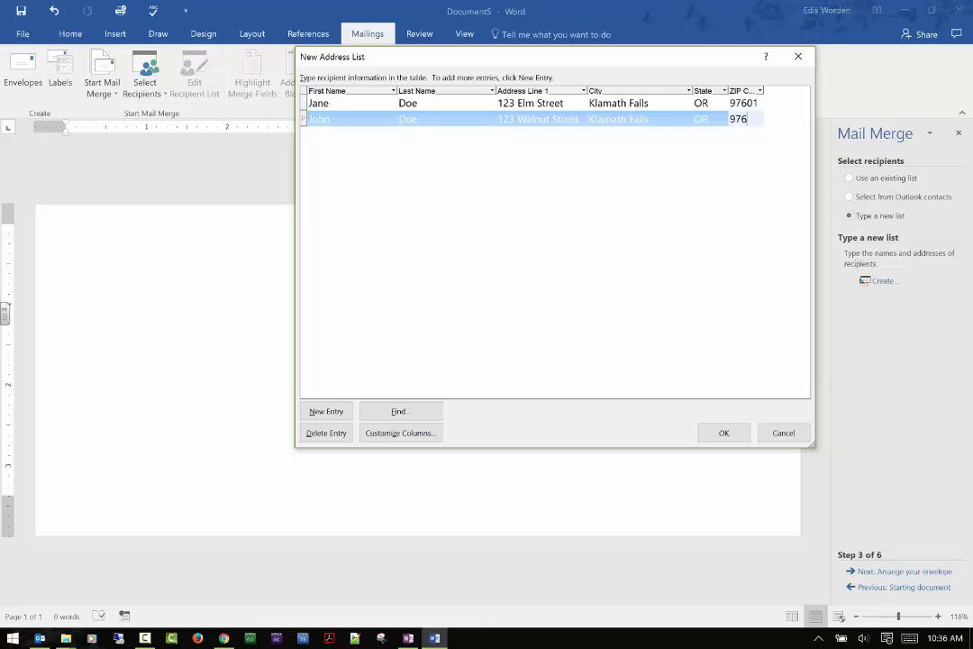
type("97601")
key("Tab")
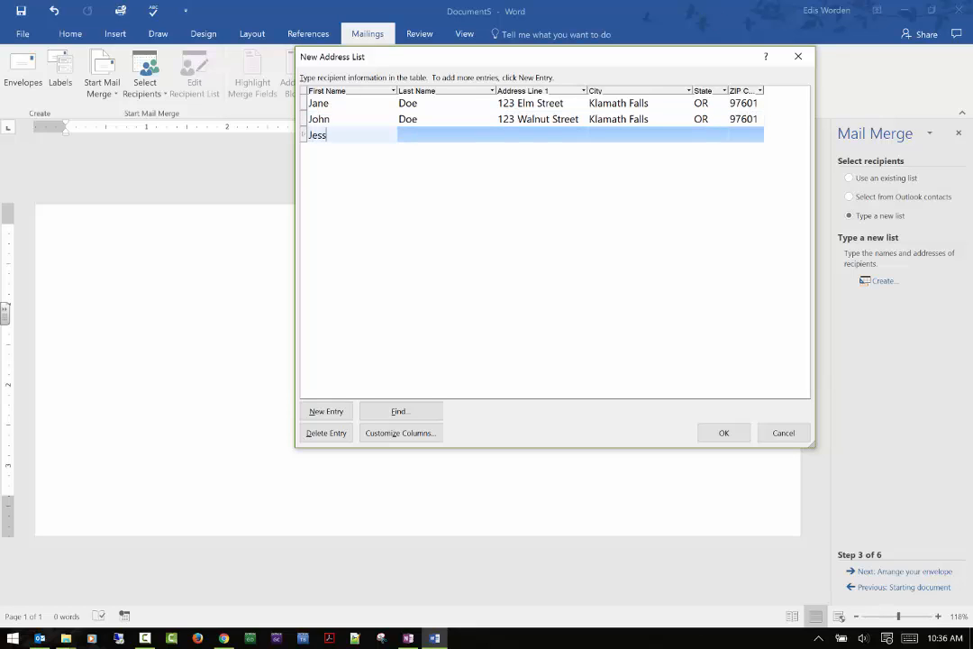
Step: Add a third recipient entry with first and last name, street address, city, state and ZIP code
type("Jess")
key("Tab")
key("Tab")
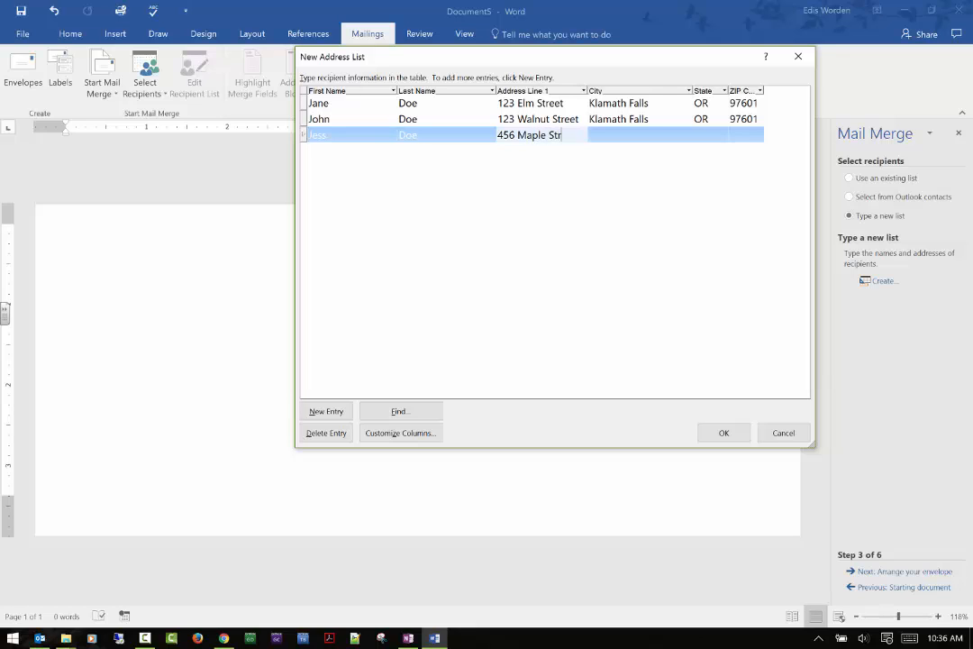
type("456 Maple Street")
key("Tab")
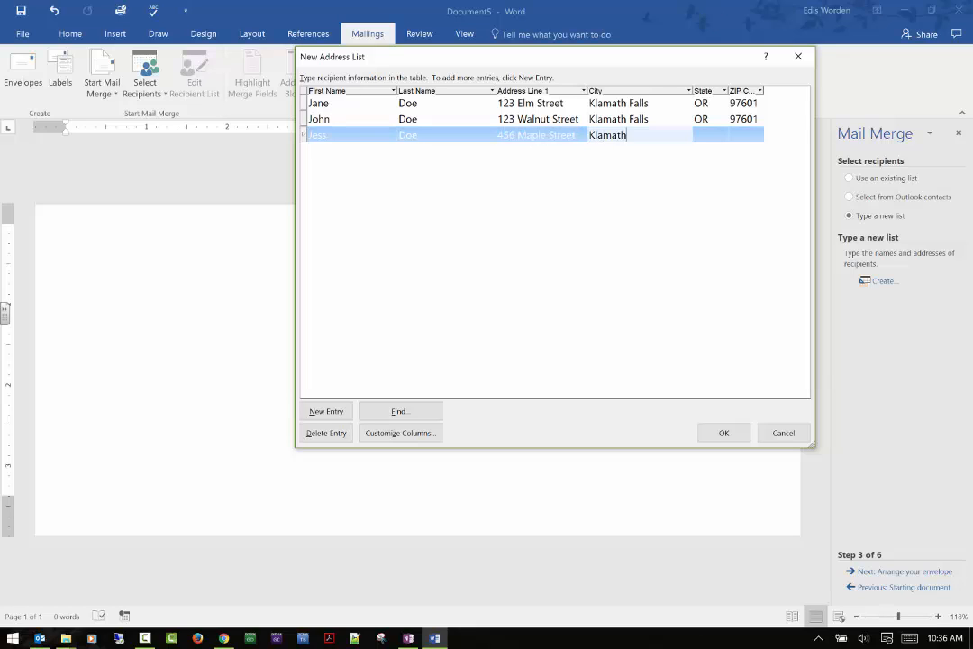
key("Tab")
type("O")
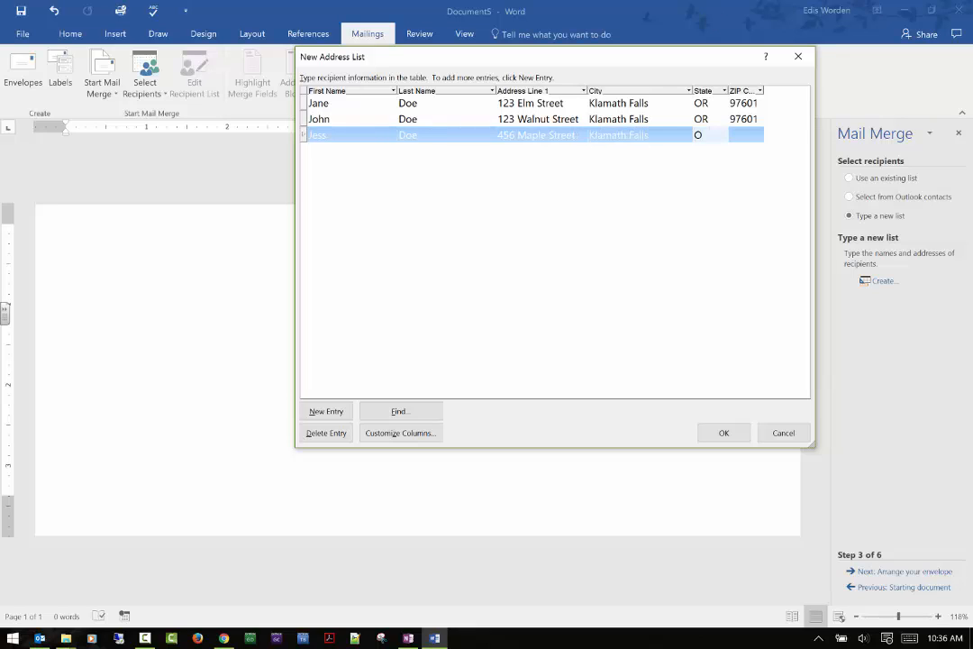
type("R")
key("Tab")
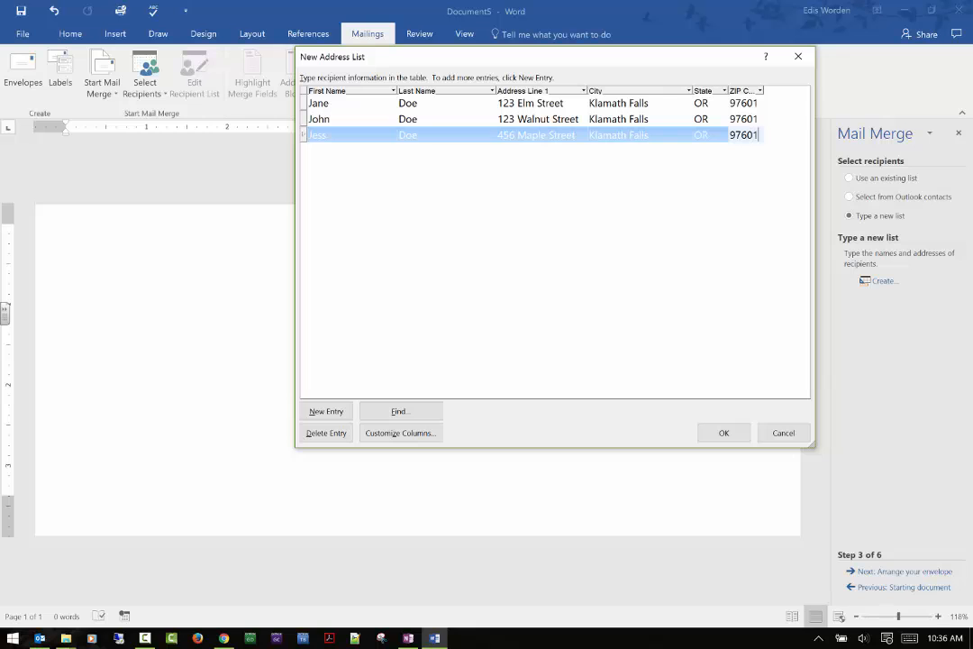
Step: Finish the new address list and save it as Names
left_click(731, 432)
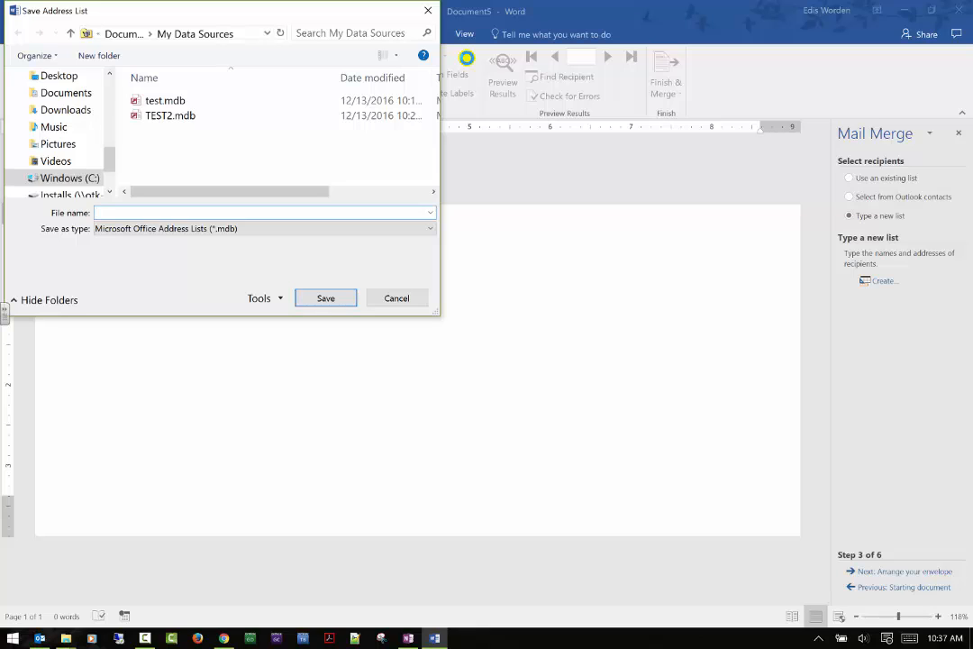
type("Names")
left_click(304, 298)
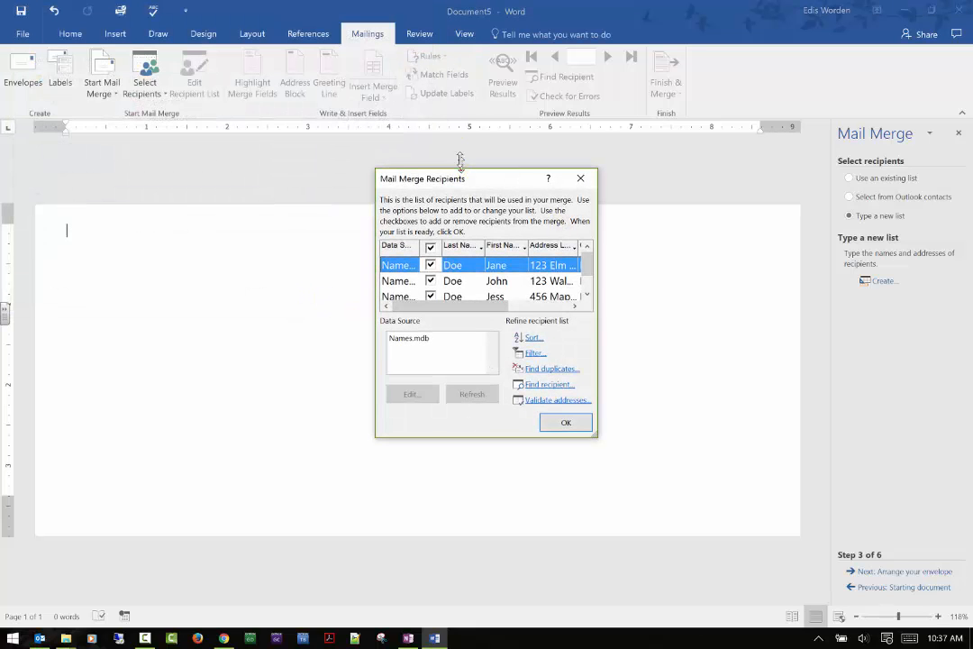
Step: Uncheck all recipients, recheck each of the three entries, and confirm the mail merge recipient list
left_click_drag(460, 169, 460, 76)
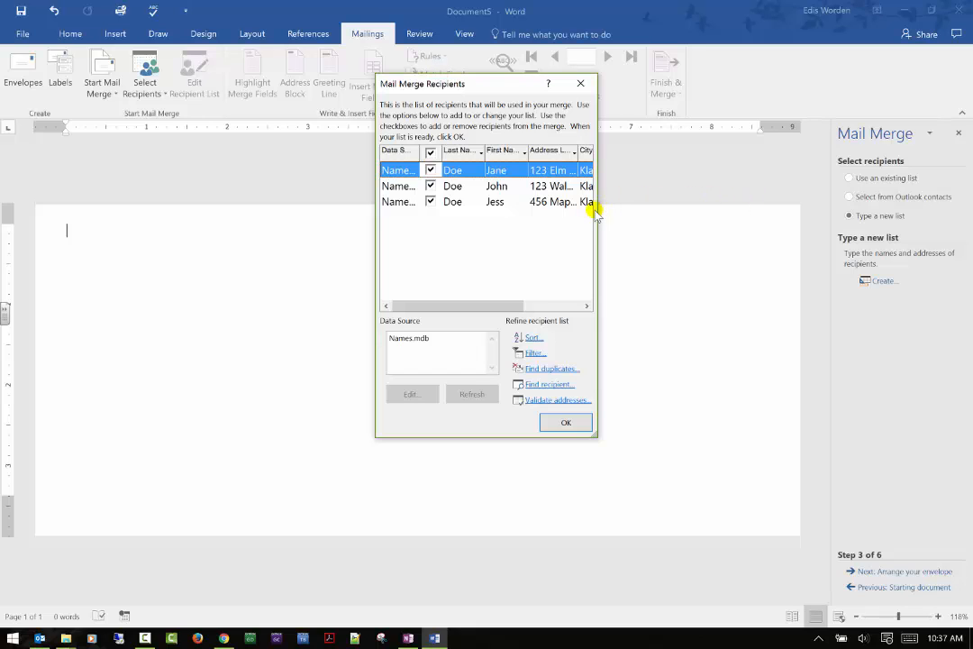
left_click_drag(596, 209, 764, 193)
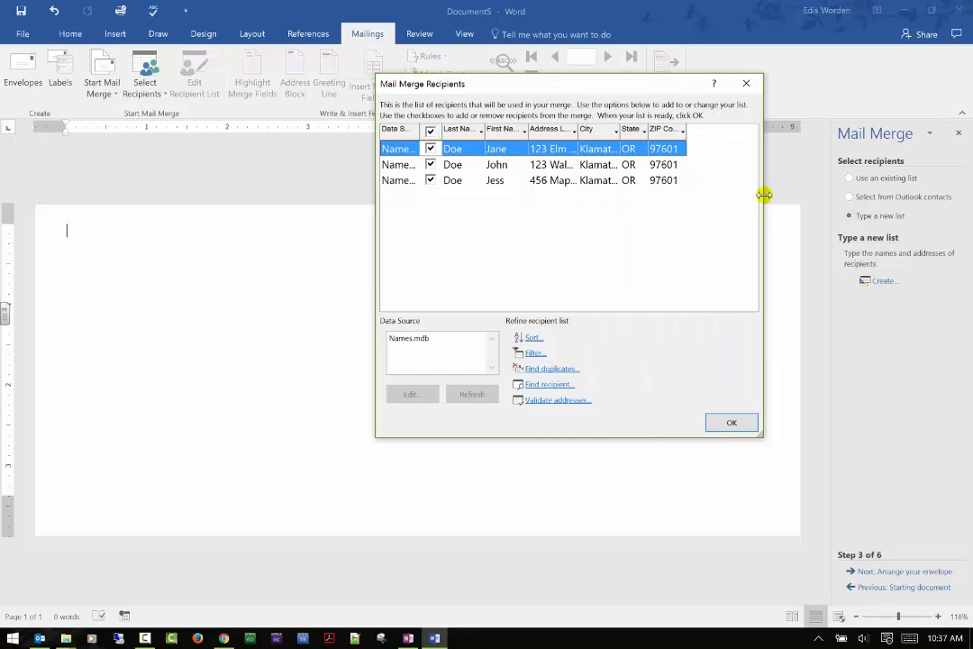
left_click(430, 131)
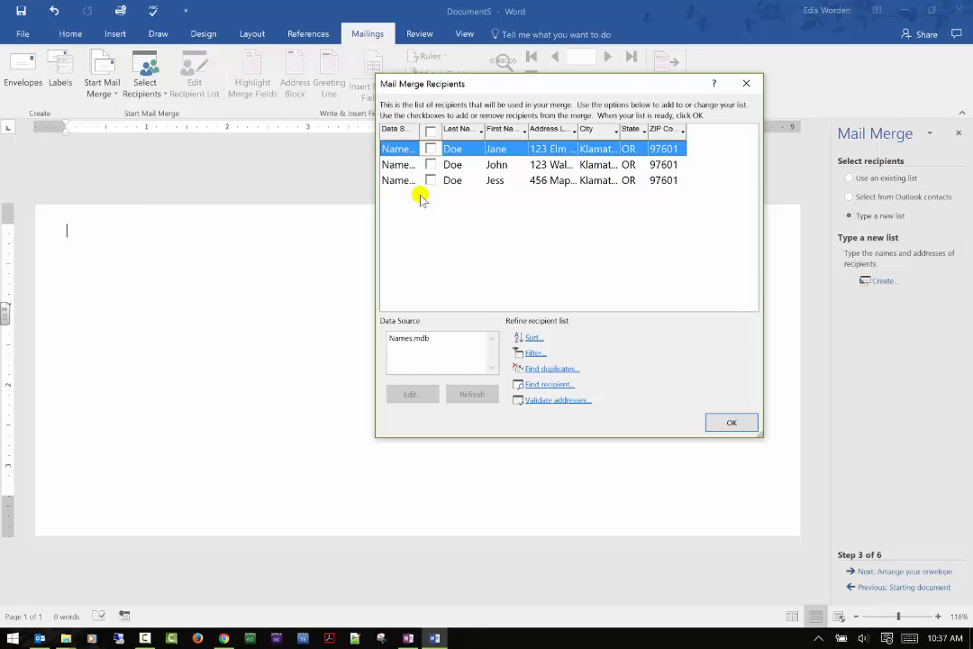
left_click(431, 165)
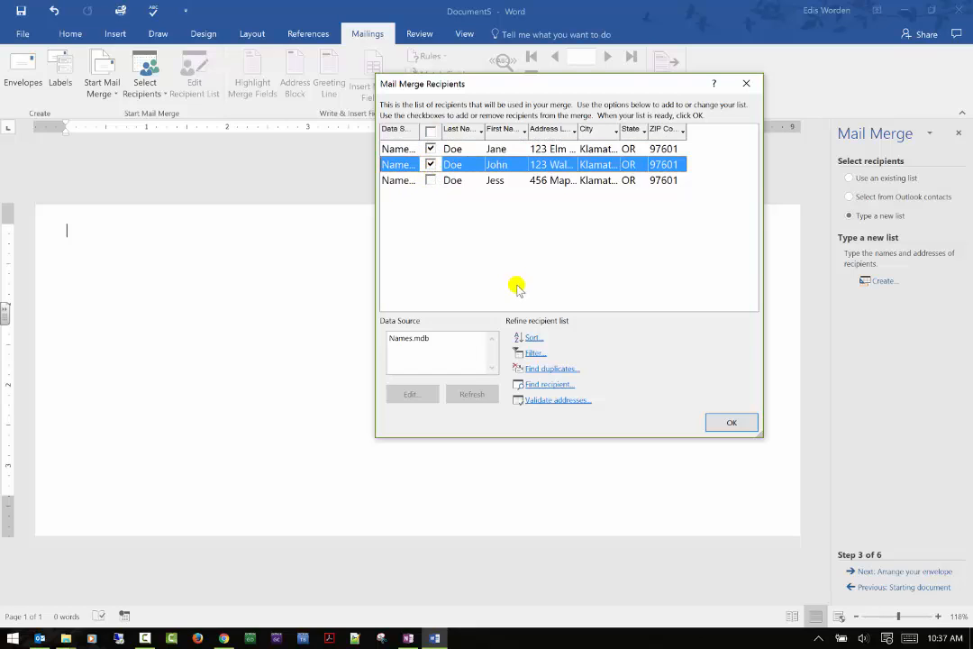
left_click(430, 181)
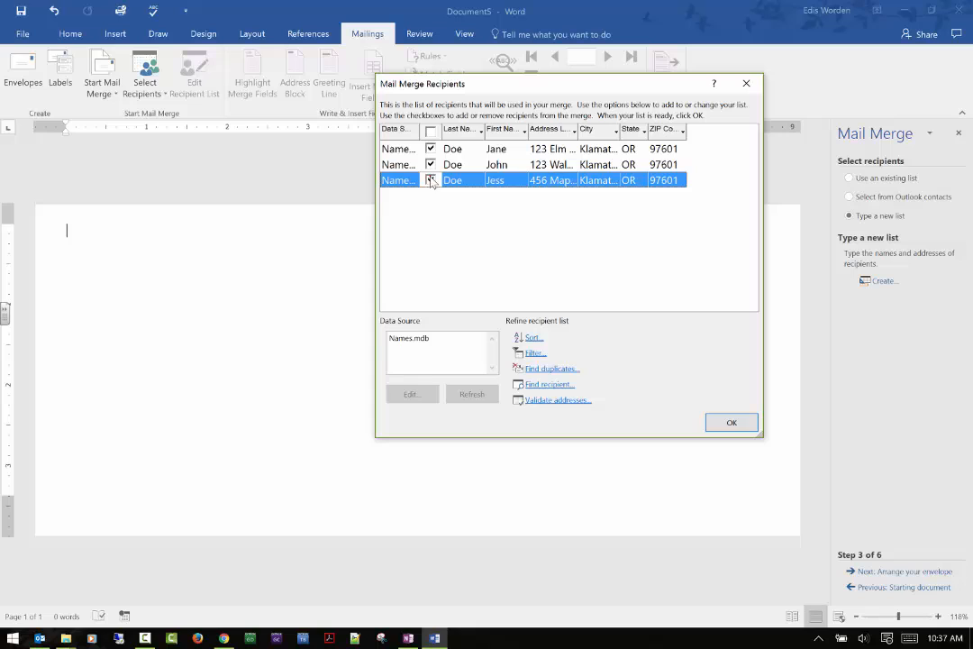
left_click(714, 426)
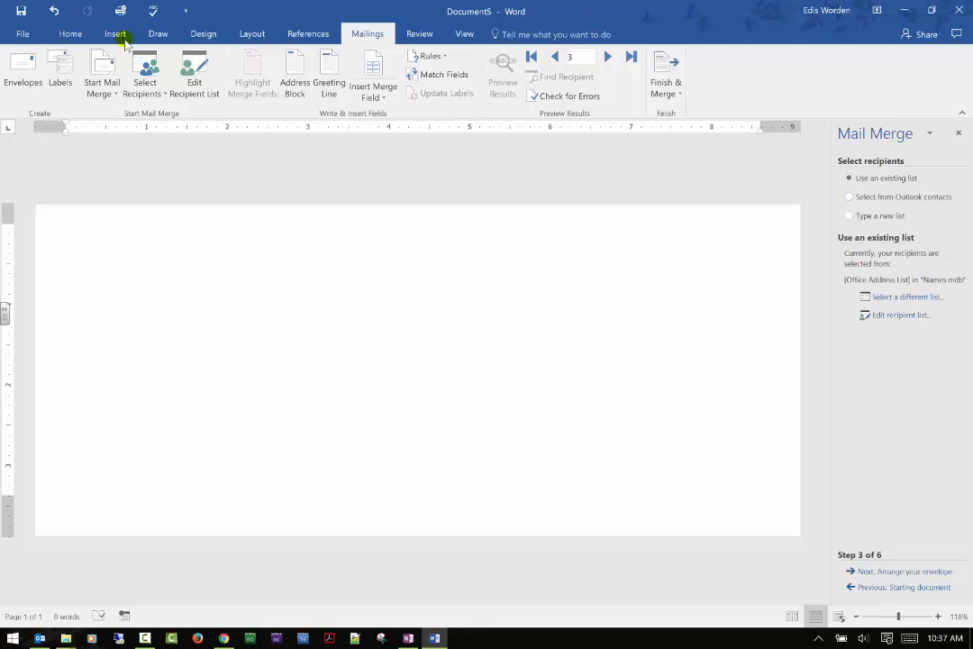
Step: Advance to arranging the envelope and insert an address block with the default name format
left_click(890, 571)
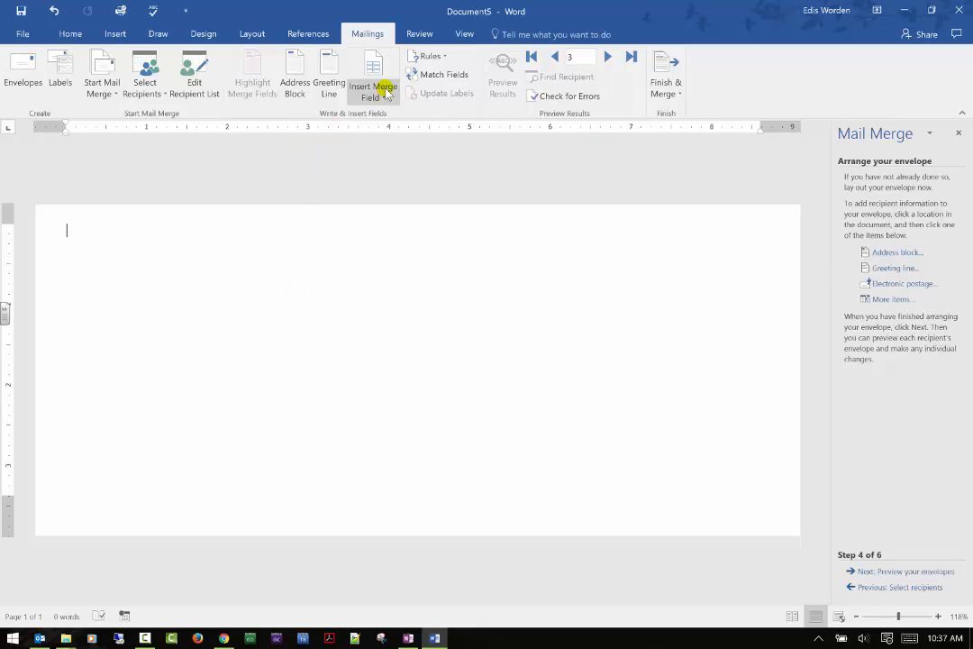
left_click(896, 254)
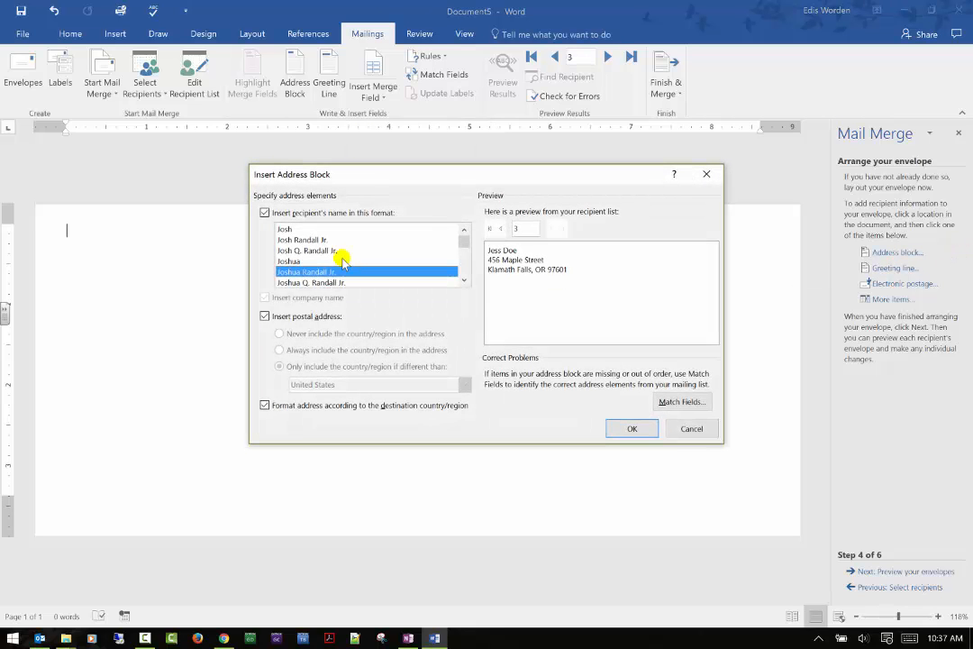
left_click(632, 428)
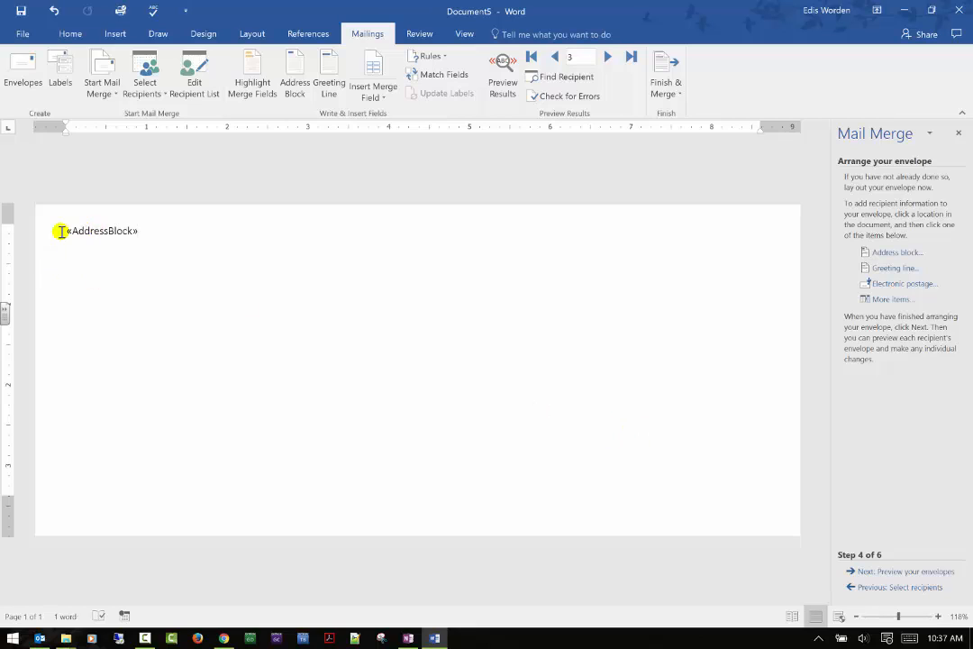
Step: Move the address block down the envelope by adding four blank lines above it
left_click(61, 232)
key("Return")
key("Return")
key("Return")
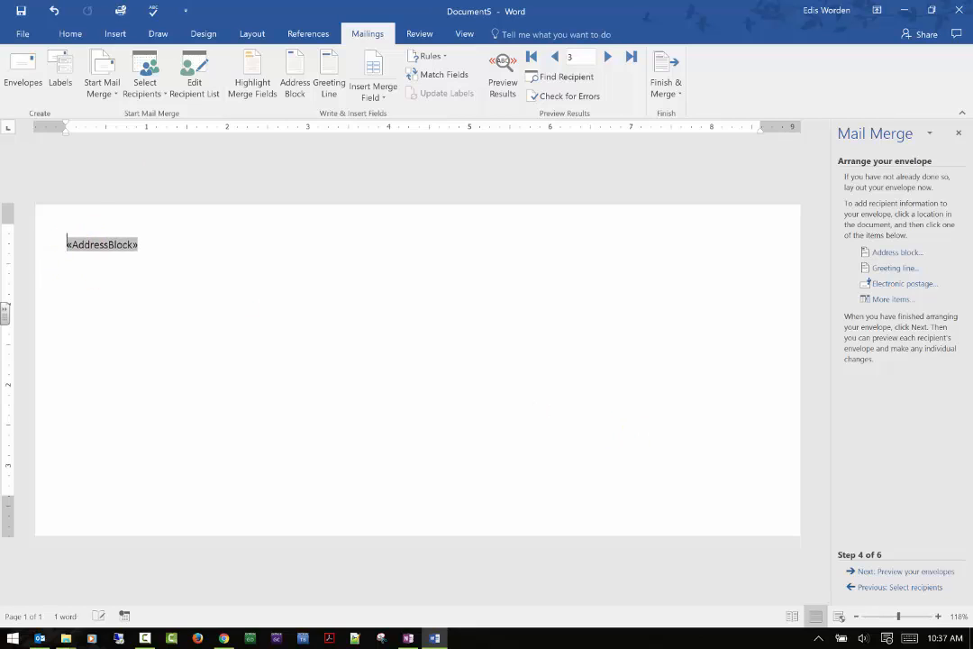
key("Return")
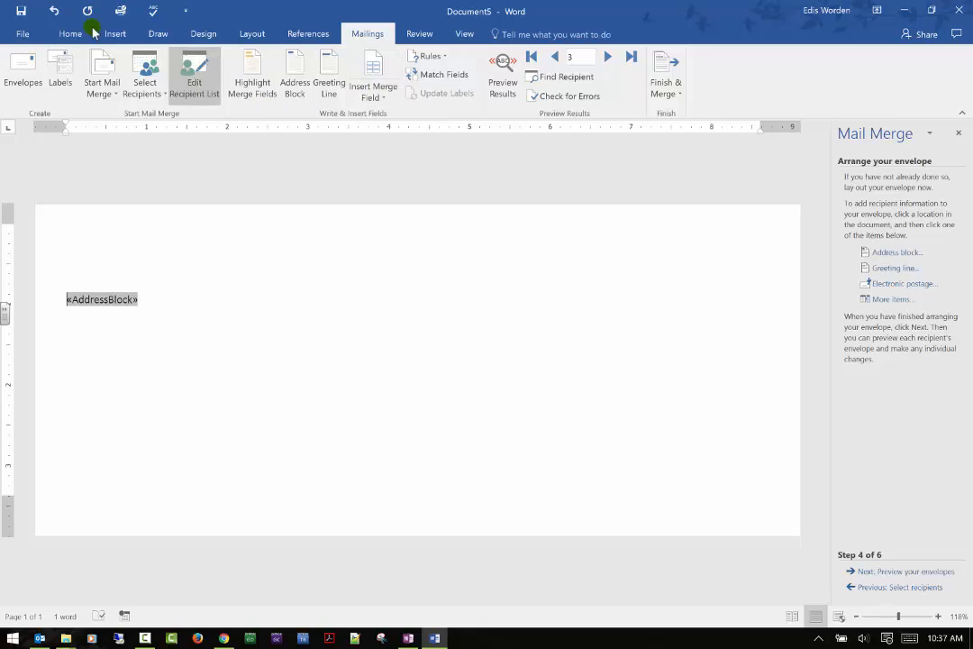
Step: Center the address block paragraph on the envelope and start a new line below it
left_click(71, 34)
left_click(406, 90)
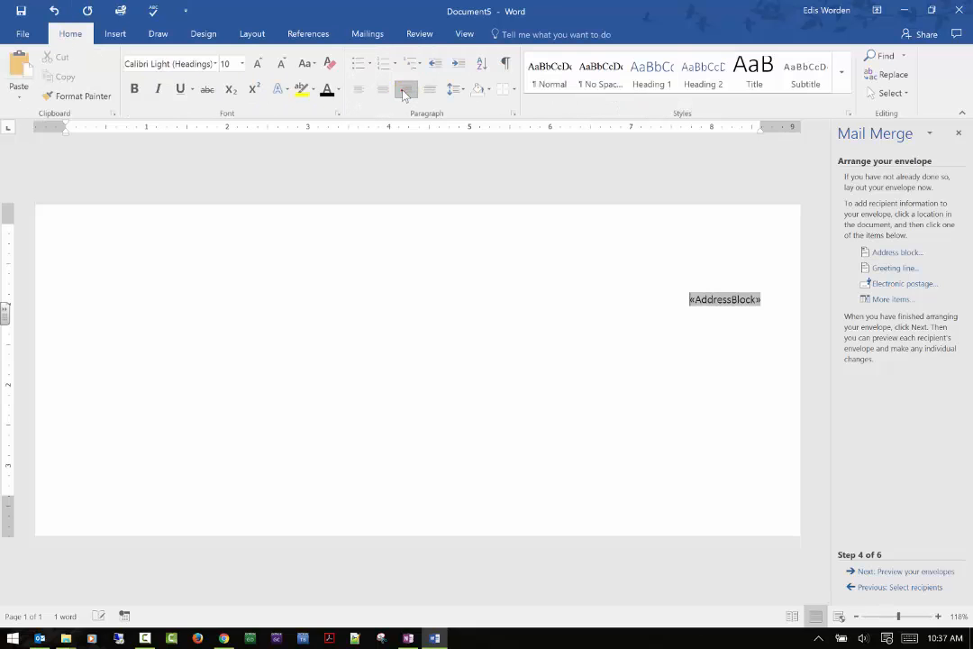
left_click(379, 90)
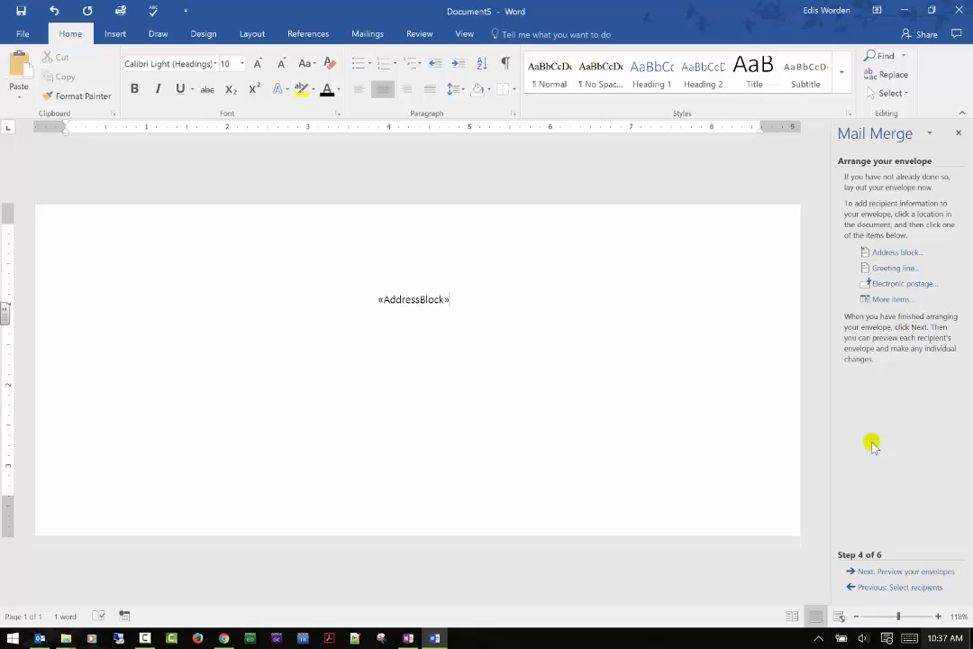
key("Return")
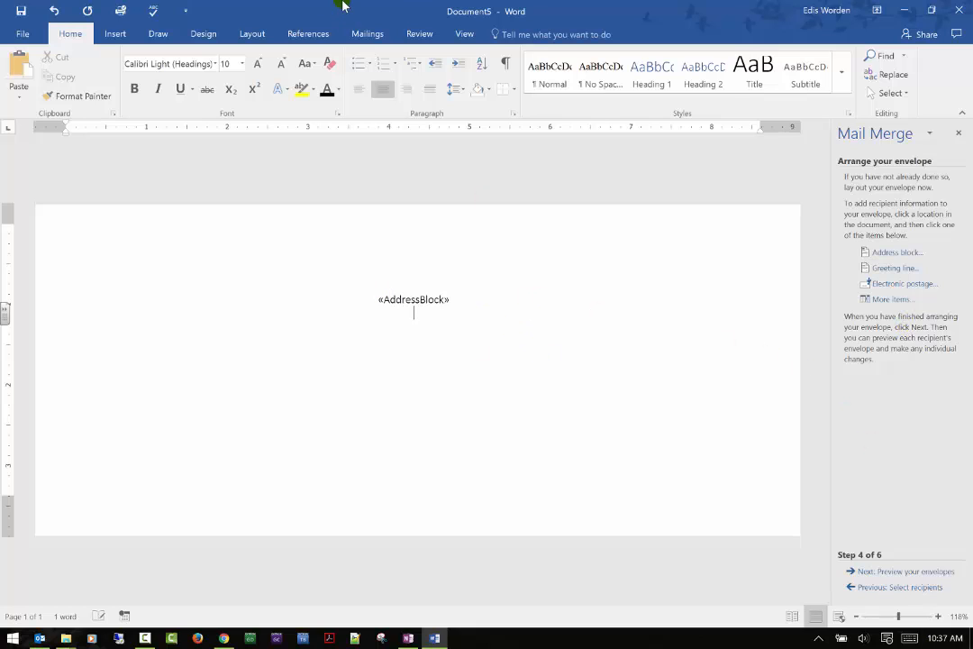
Step: Insert the First Name and Last Name merge fields on the line below the address block
left_click(360, 33)
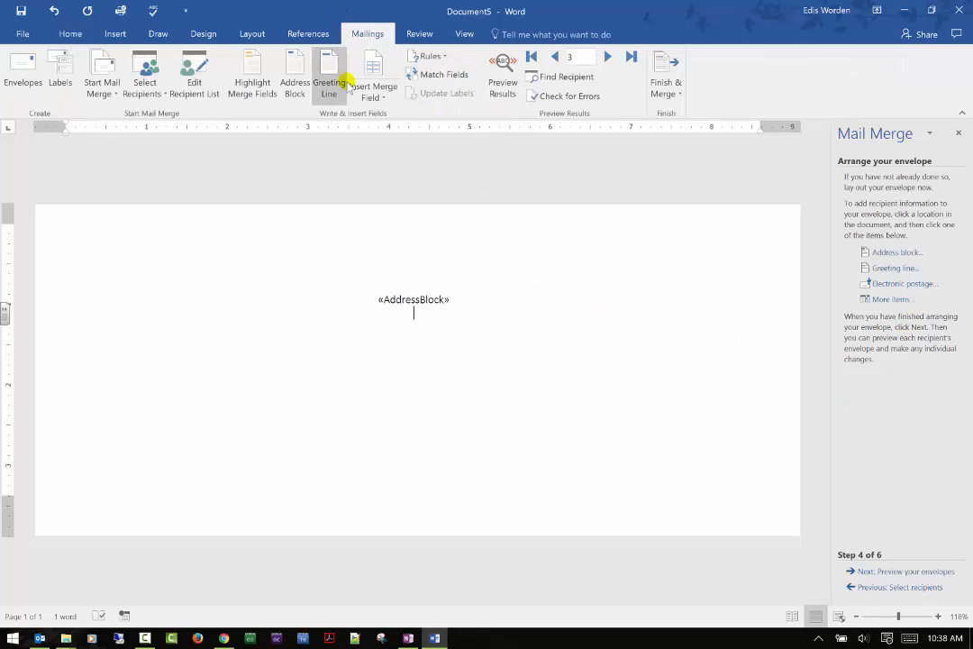
left_click(371, 67)
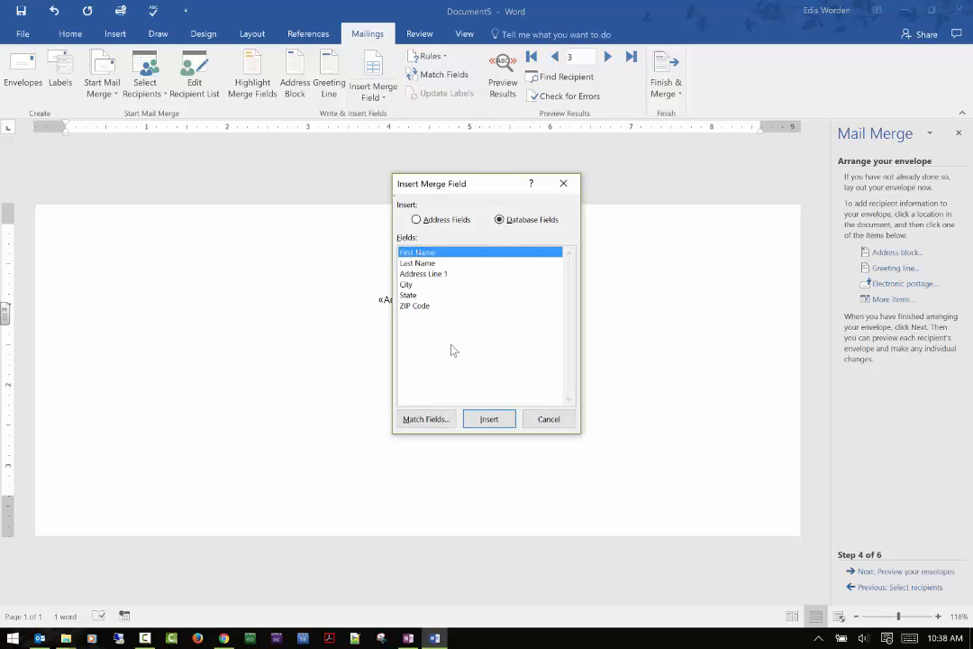
left_click(489, 419)
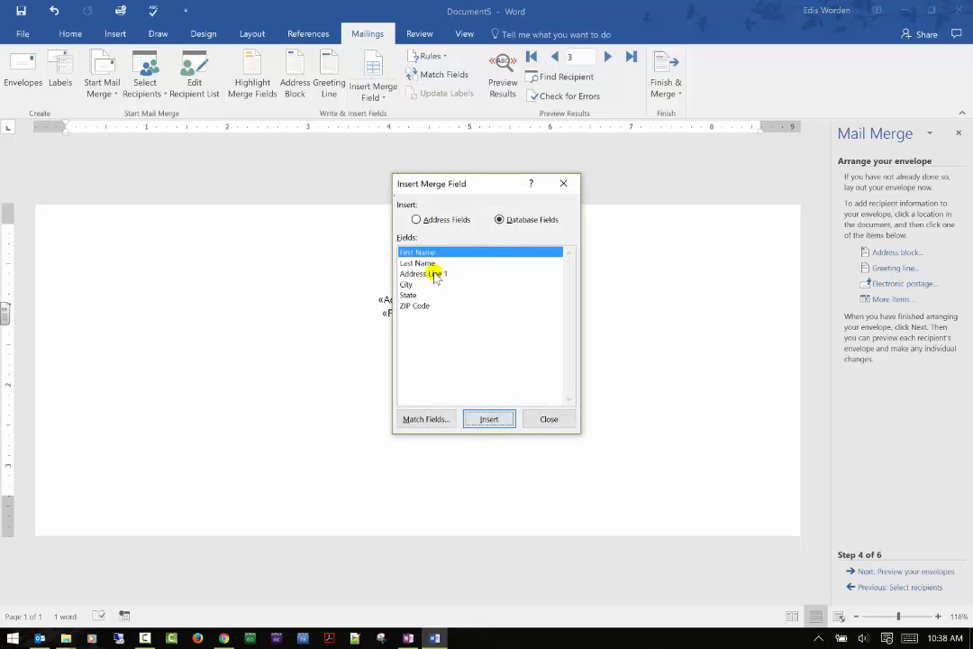
left_click(428, 263)
left_click(487, 419)
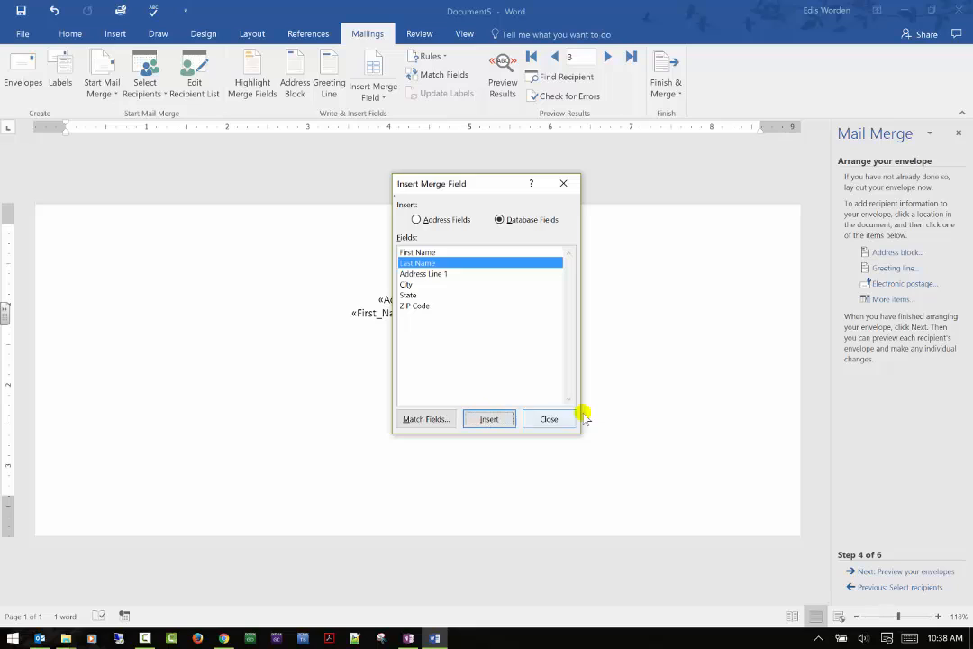
left_click(547, 419)
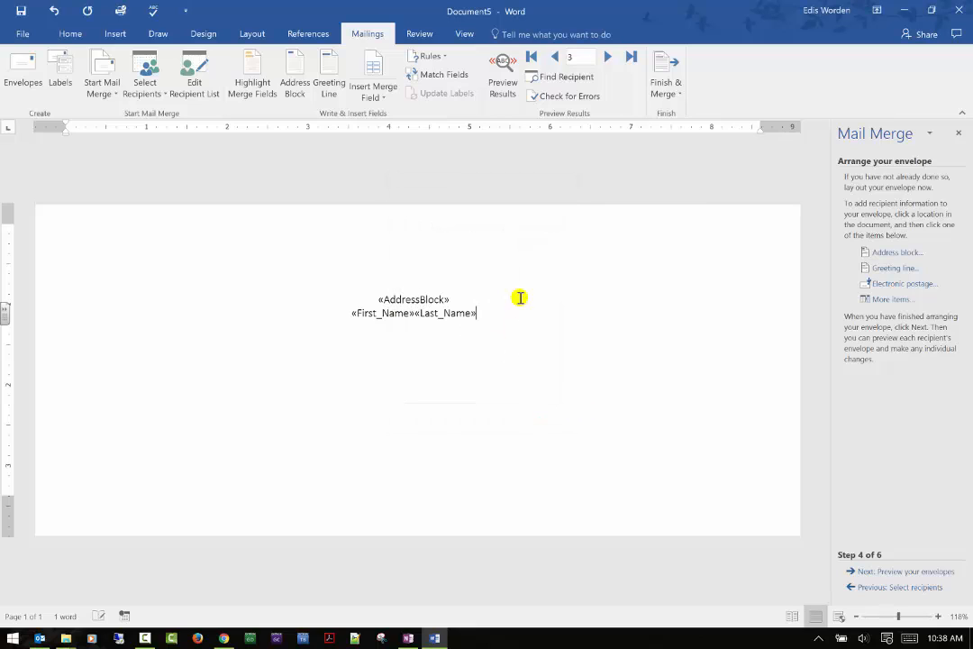
Step: Insert the Address_Line_1 merge field and start a new line below it
left_click(382, 96)
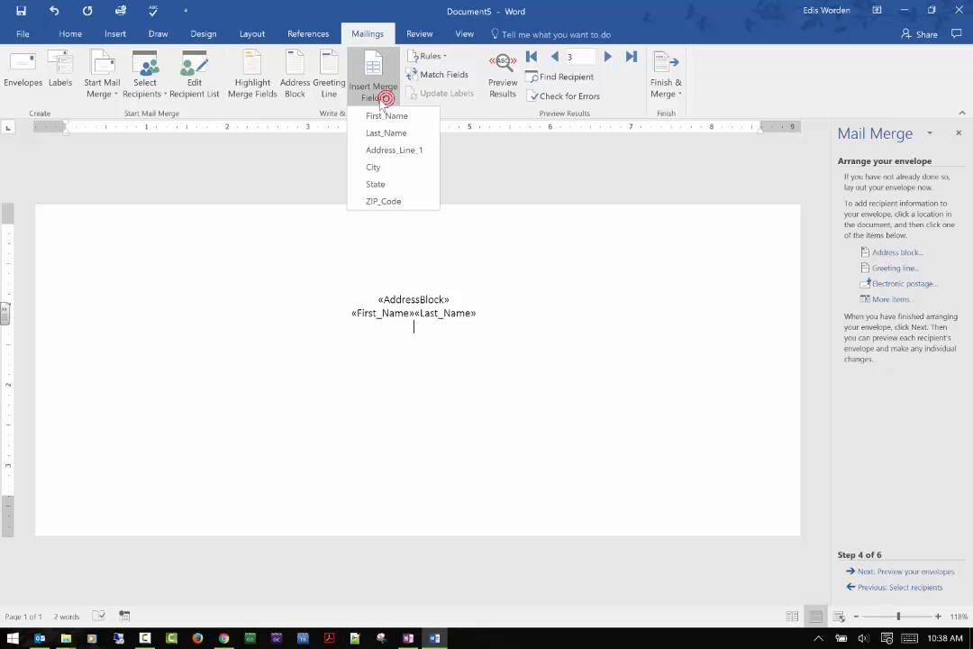
left_click(378, 150)
key("Return")
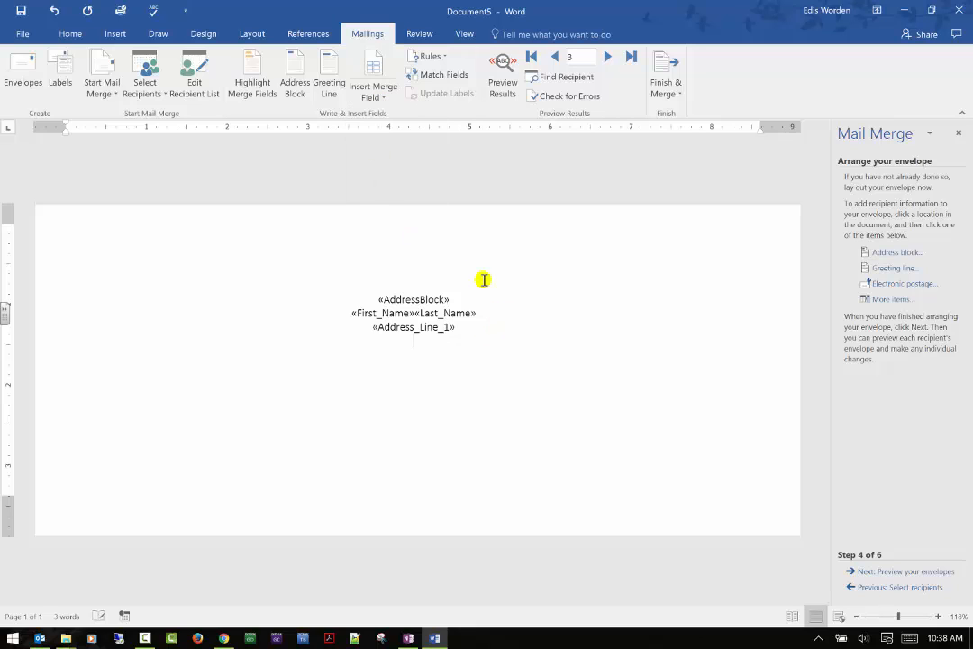
Step: Add the City, State and ZIP_Code merge fields on the last line, with a comma after City
left_click(378, 94)
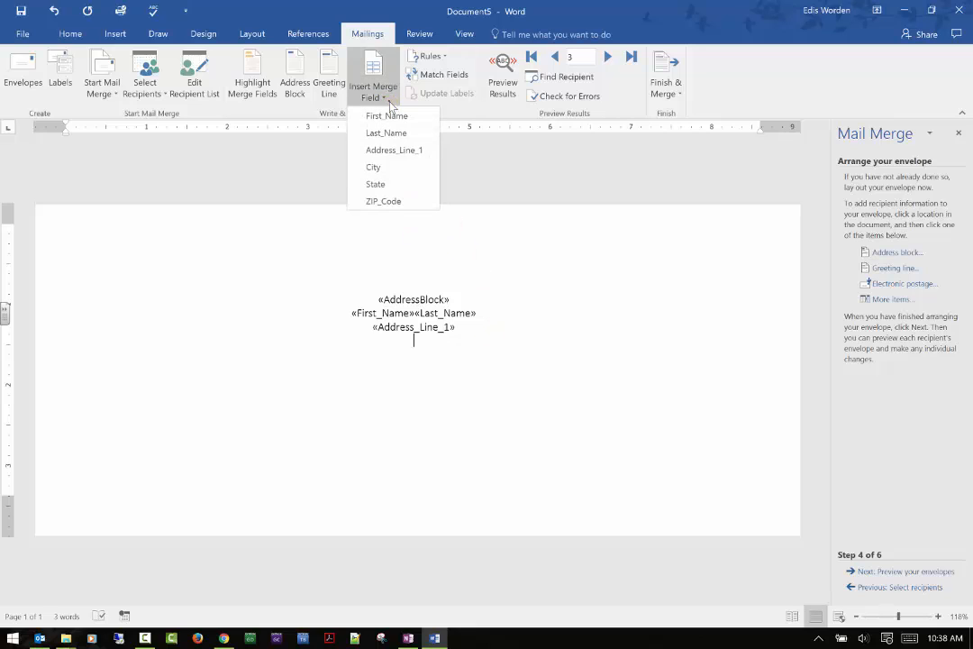
left_click(380, 169)
type(",")
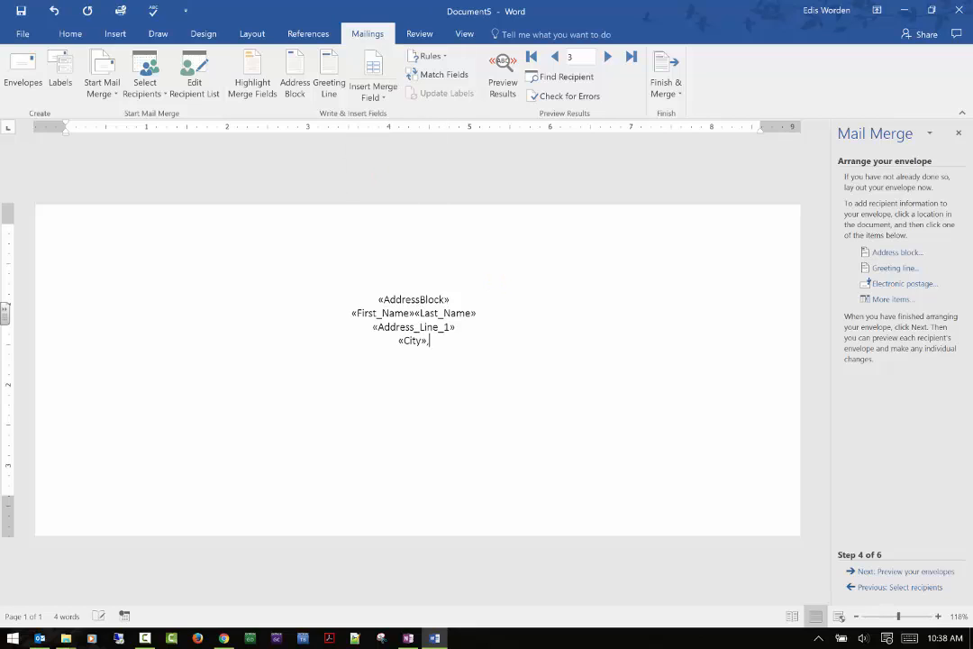
left_click(392, 95)
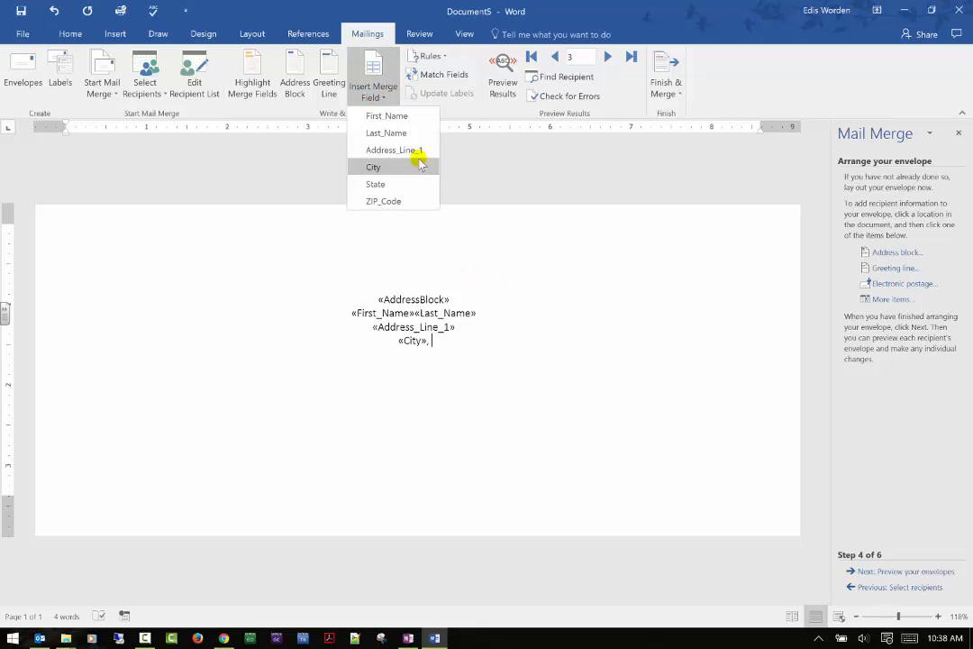
left_click(407, 182)
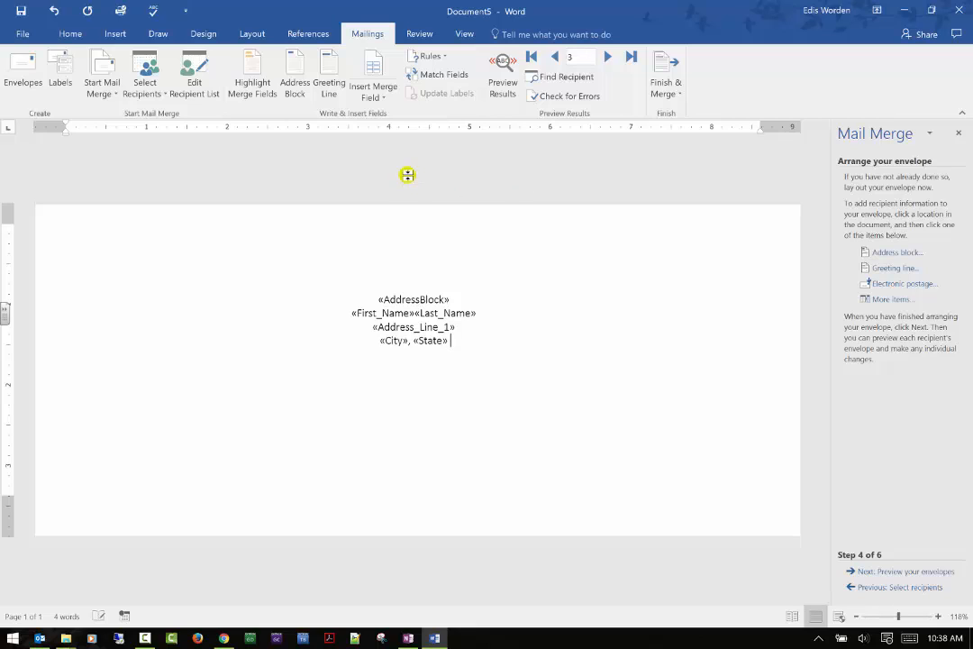
left_click(373, 90)
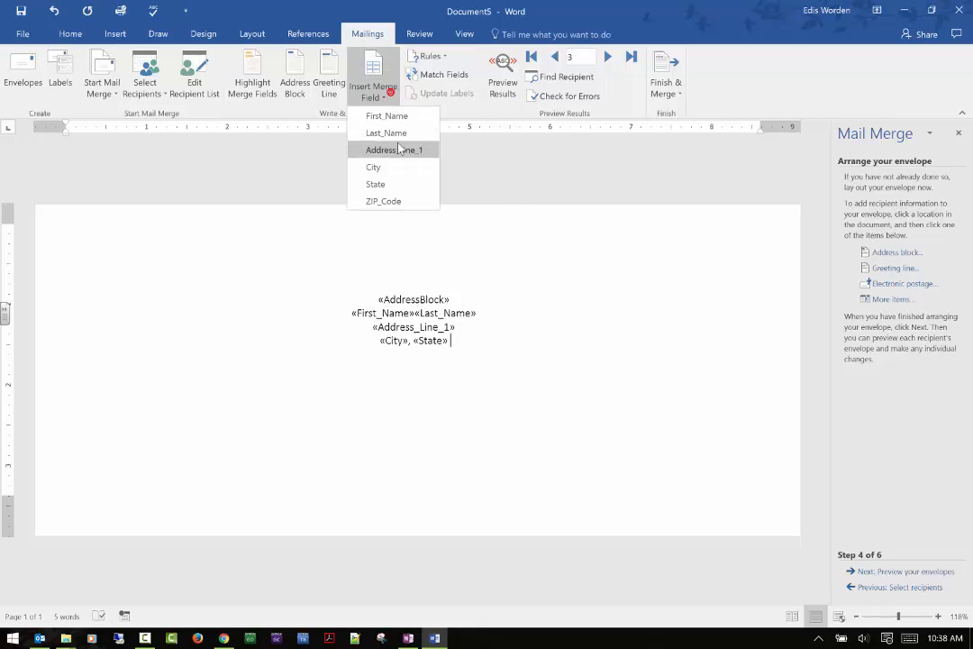
left_click(386, 200)
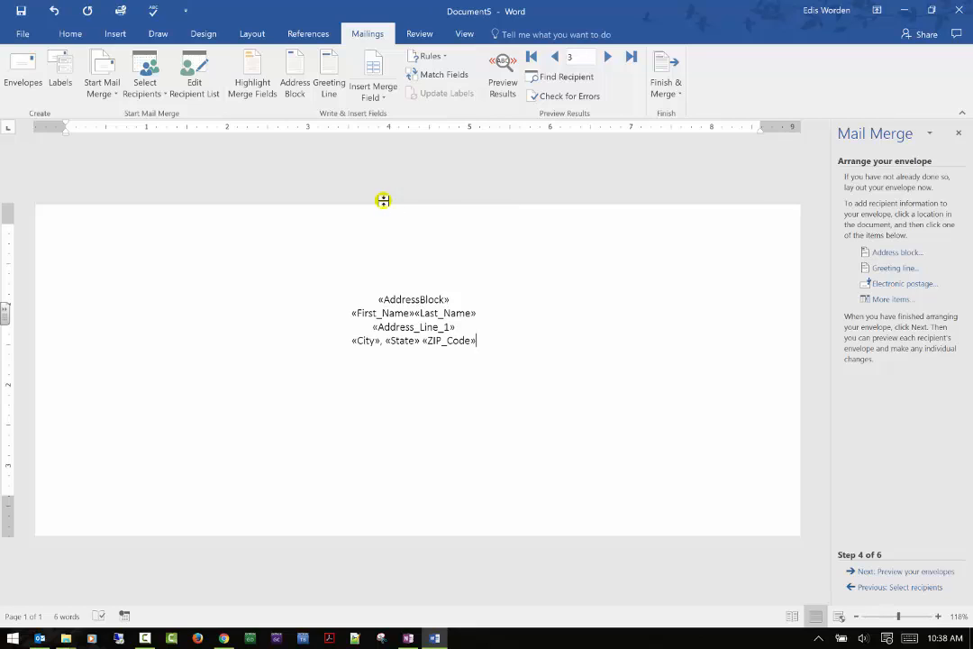
Step: Turn on merge field highlighting and open the Insert Address Block dialog without inserting anything
left_click(256, 67)
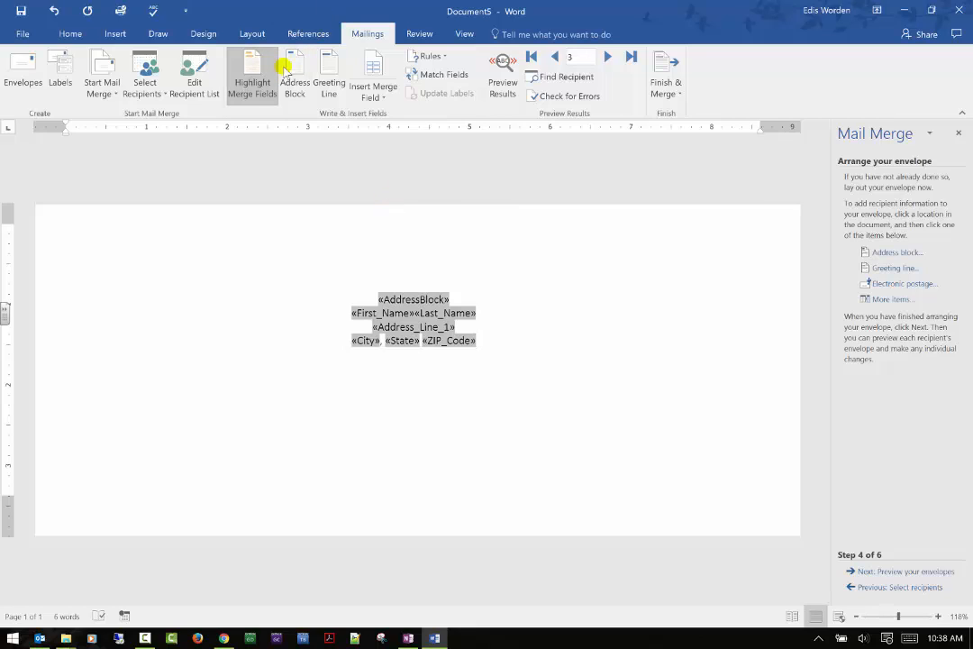
left_click(301, 65)
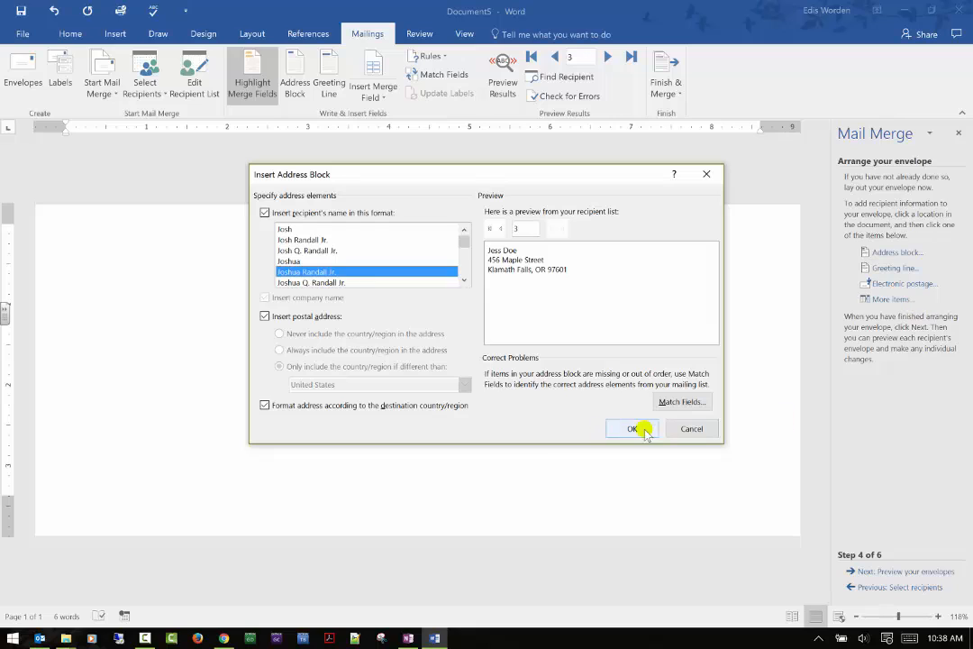
left_click(683, 431)
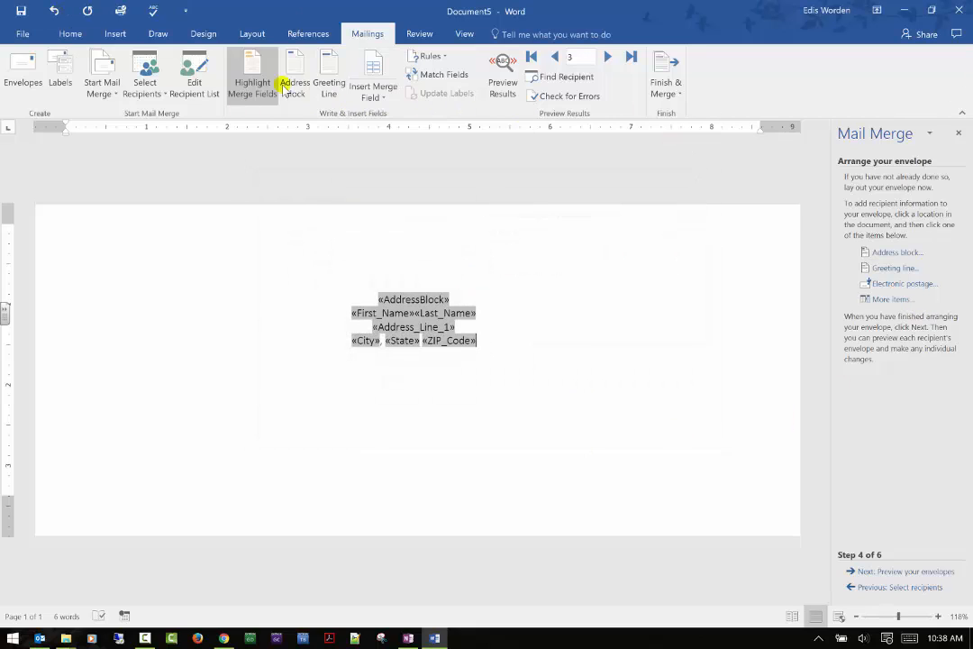
Step: Try to add electronic postage to the envelope
left_click(903, 283)
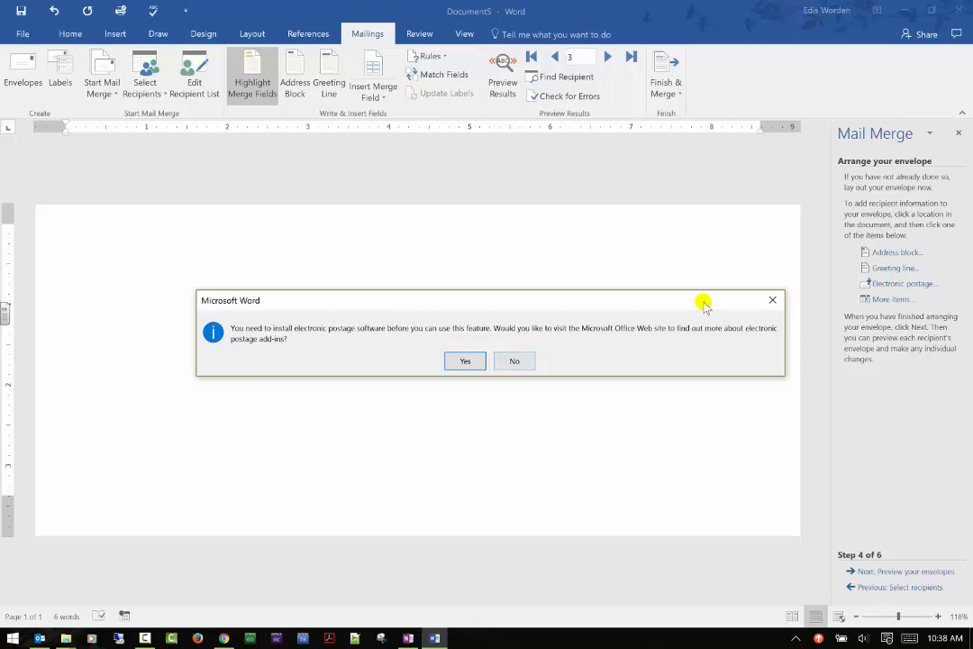
left_click(773, 300)
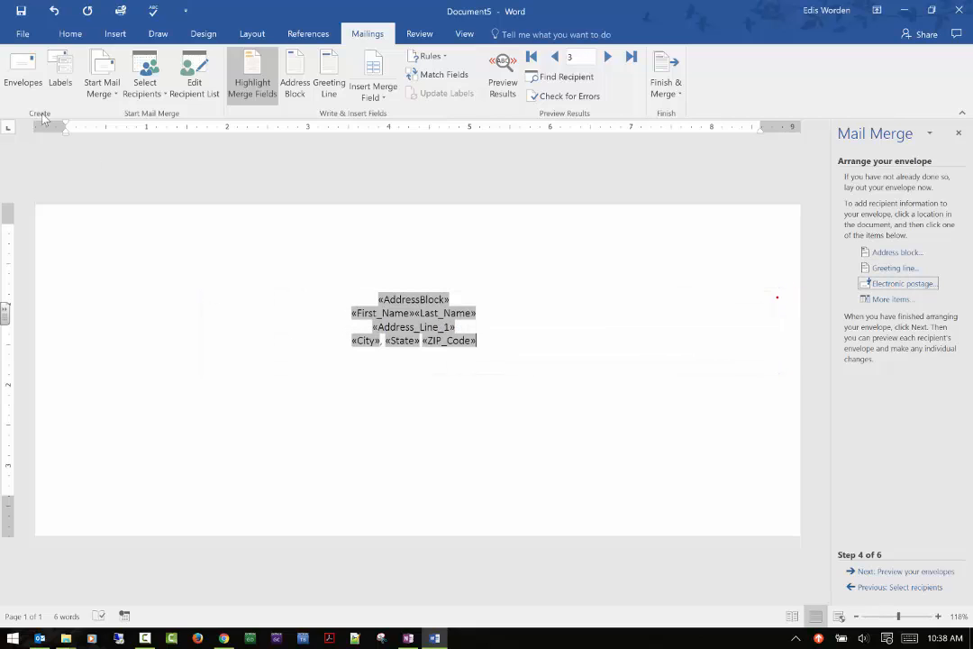
Step: Edit the recipient list to exclude the first recipient from the merge
left_click(155, 96)
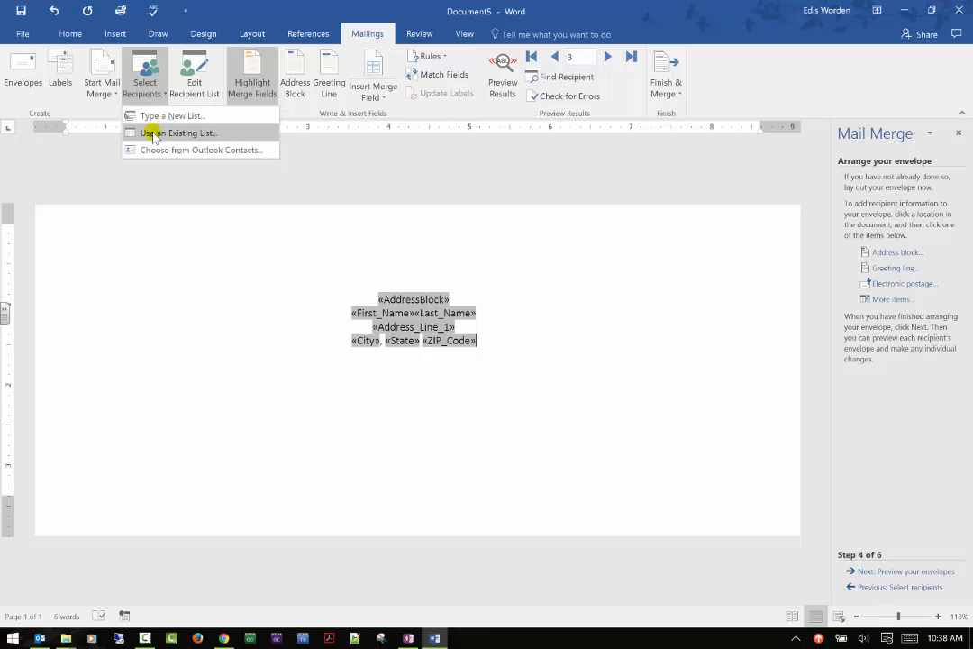
left_click(195, 96)
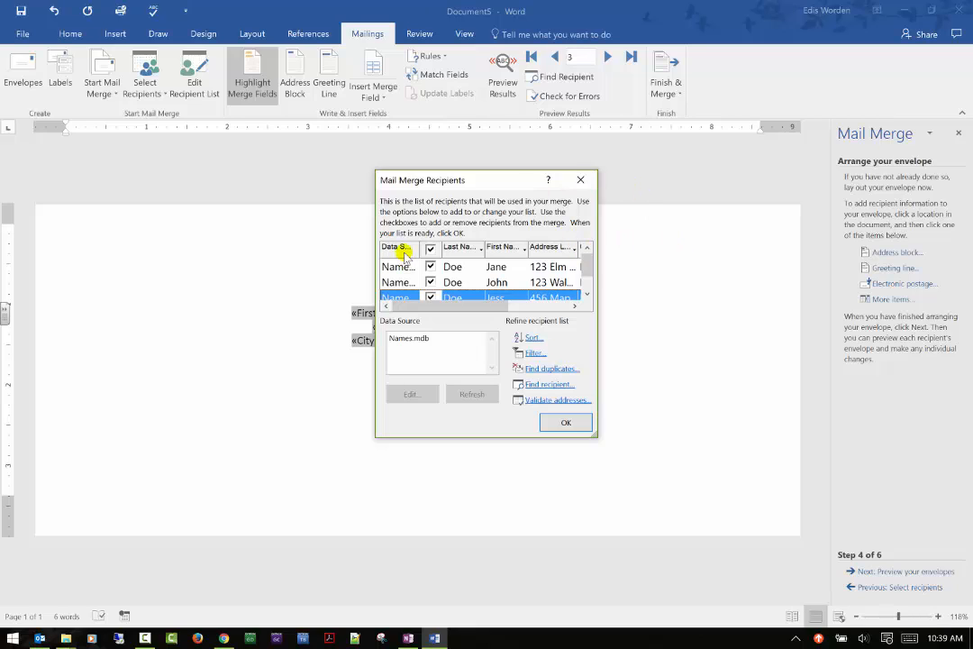
left_click(431, 267)
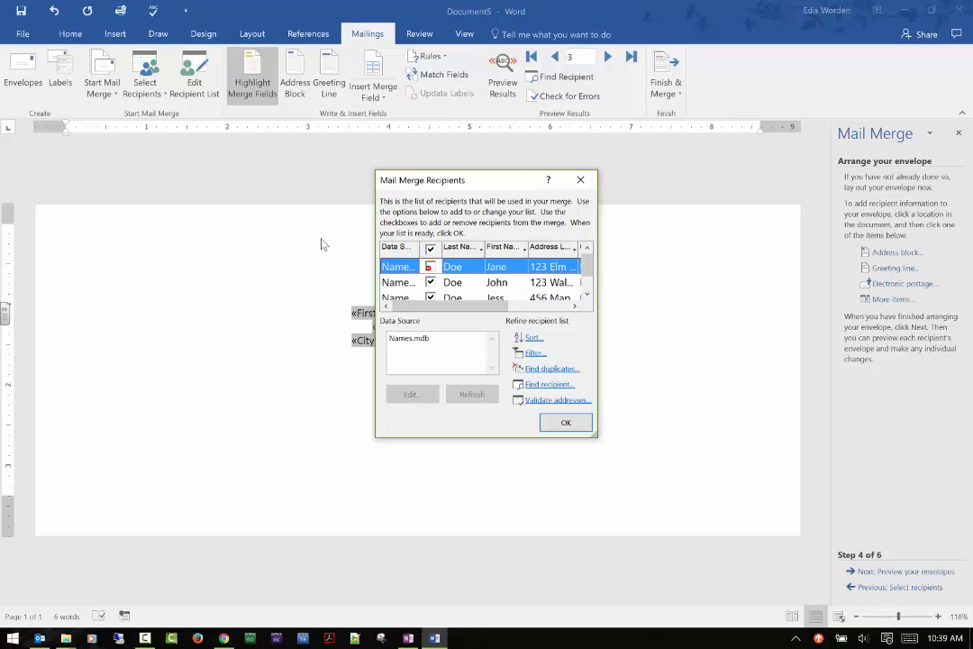
left_click(558, 423)
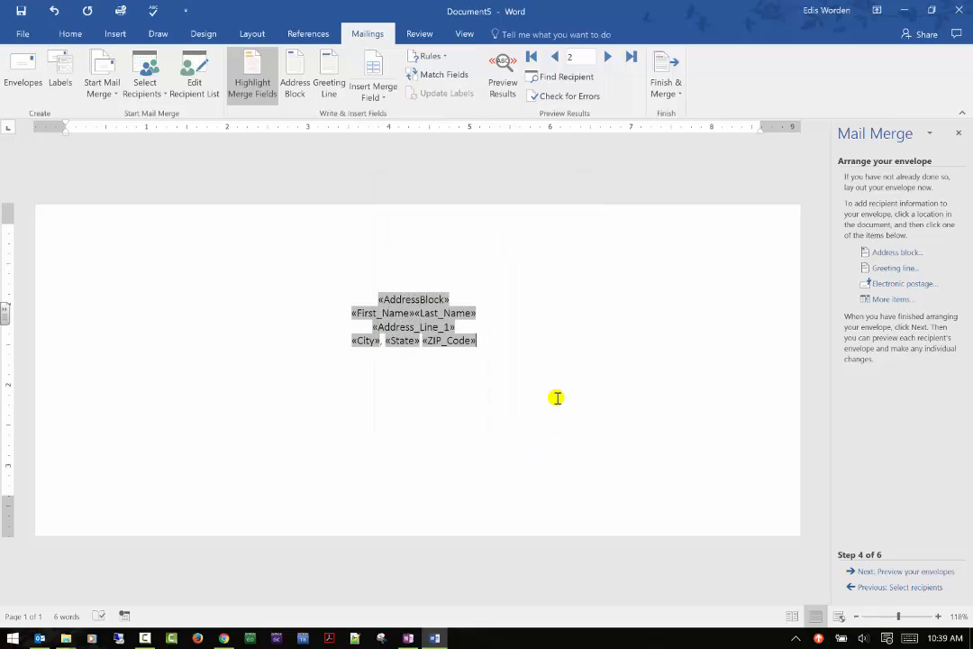
Step: Review the Address Block options and its Match Fields mapping without changing anything
left_click(293, 81)
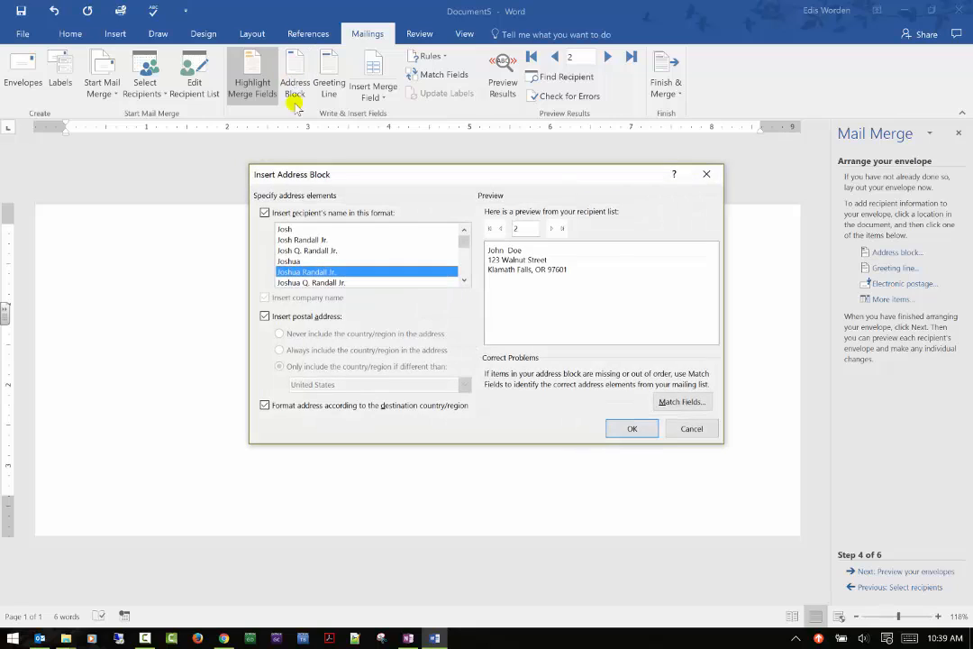
left_click(690, 427)
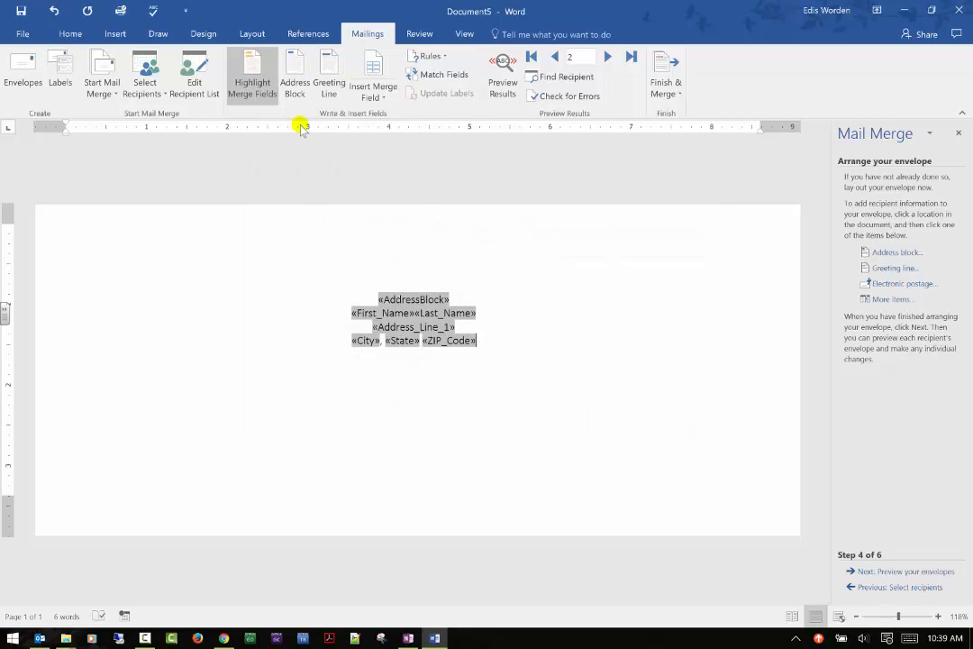
left_click(302, 81)
left_click(688, 403)
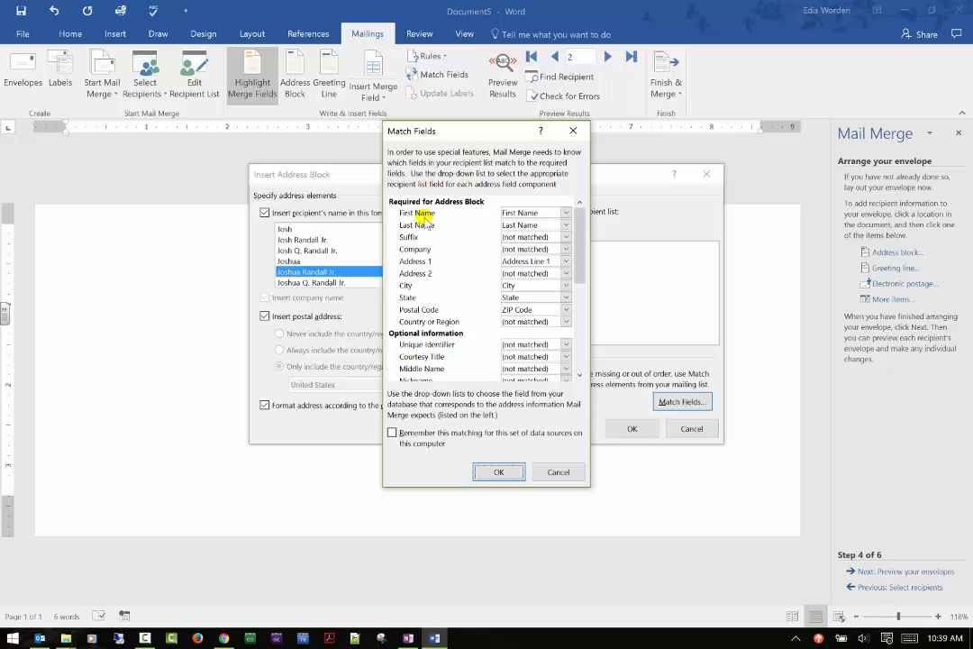
scroll(458, 300, "down", 2)
scroll(457, 300, "down", 3)
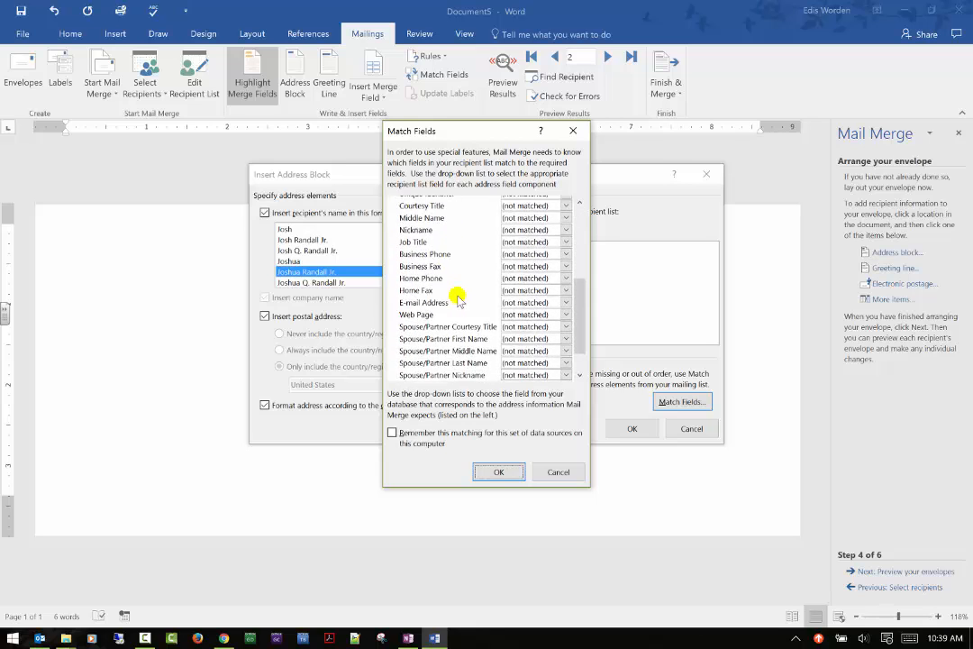
scroll(464, 295, "up", 5)
scroll(464, 296, "up", 1)
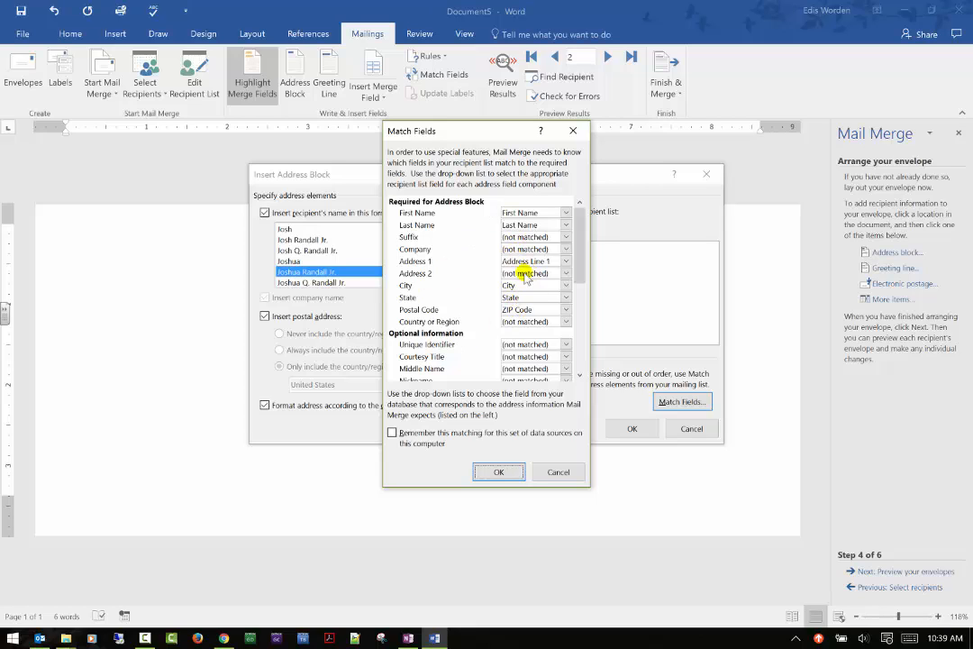
left_click(558, 472)
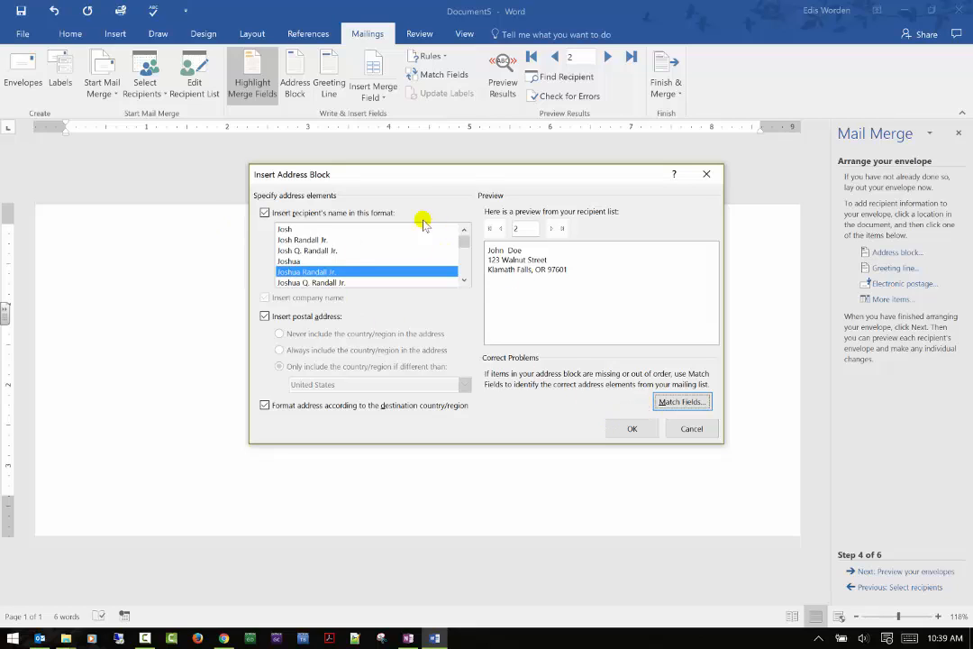
Step: Insert an extra address block after the ZIP_Code field, then delete it
left_click(632, 429)
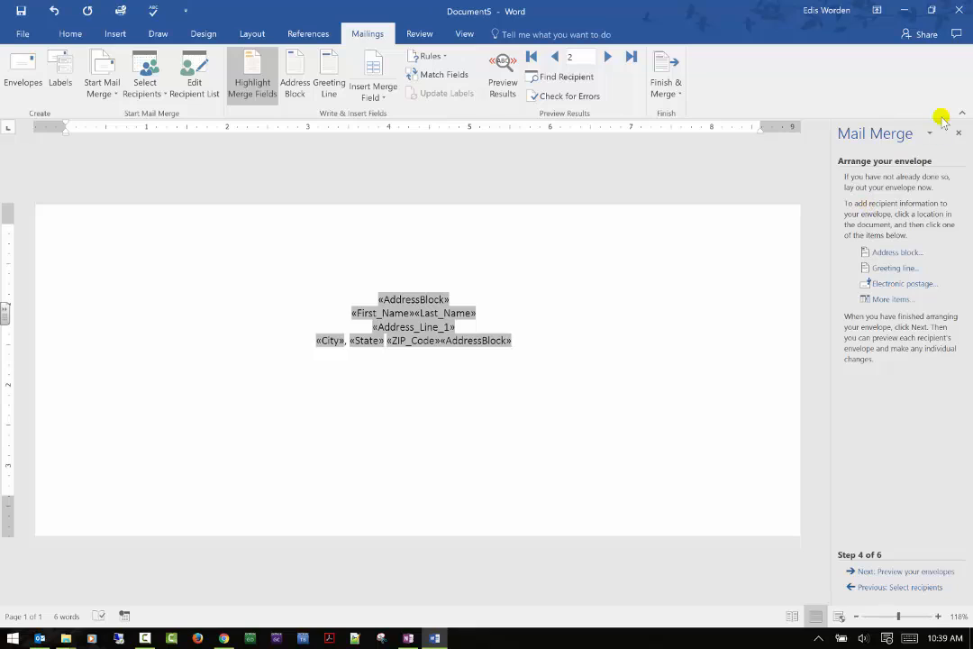
key("shift+Left")
key("Delete")
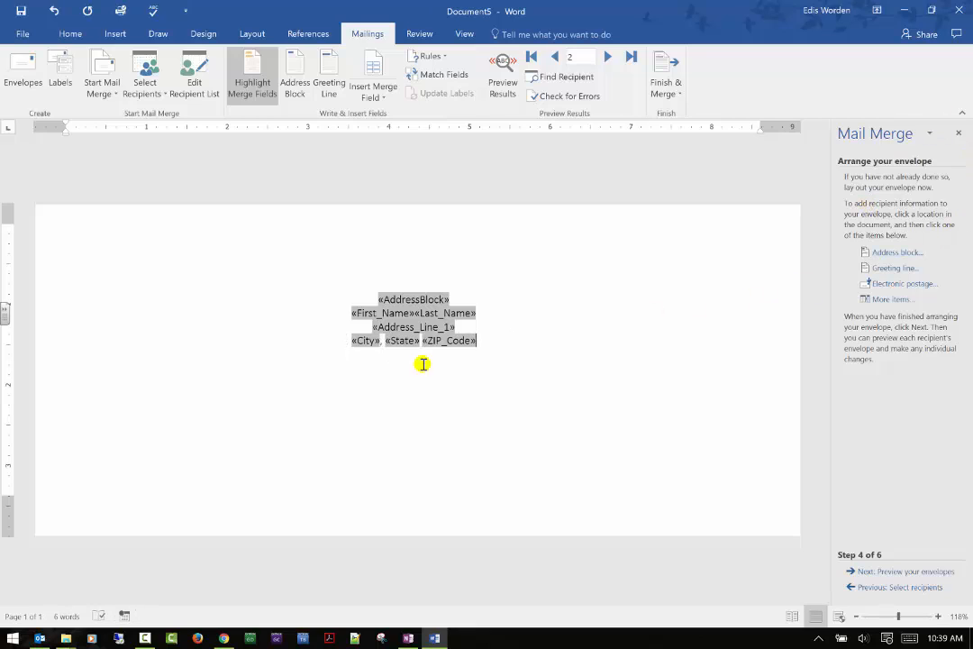
Step: Open the Greeting Line options for the envelope and close them without inserting a greeting line
left_click(480, 388)
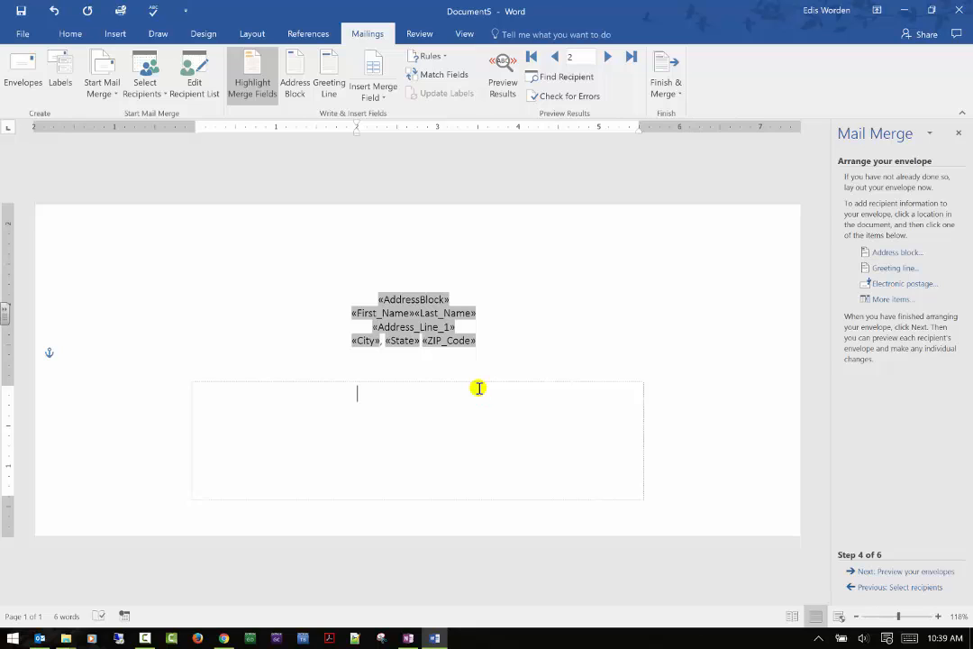
left_click(569, 321)
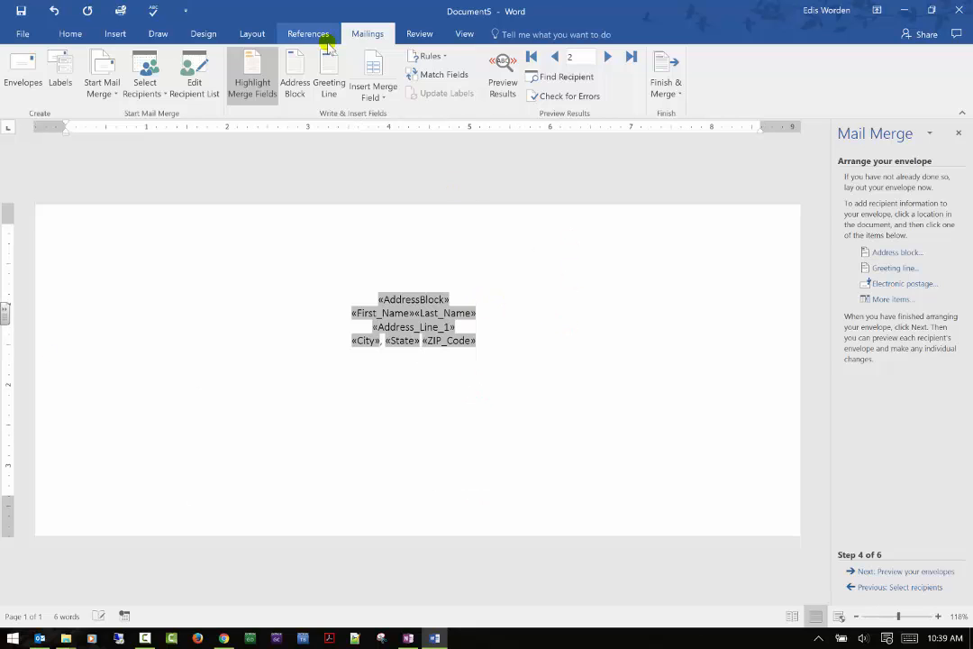
left_click(341, 76)
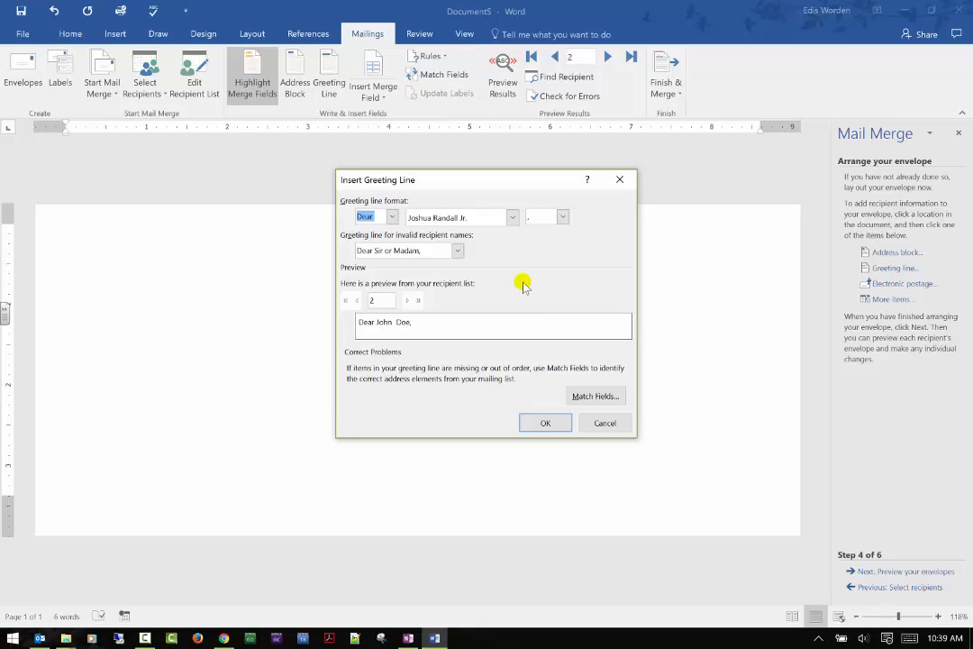
left_click(616, 423)
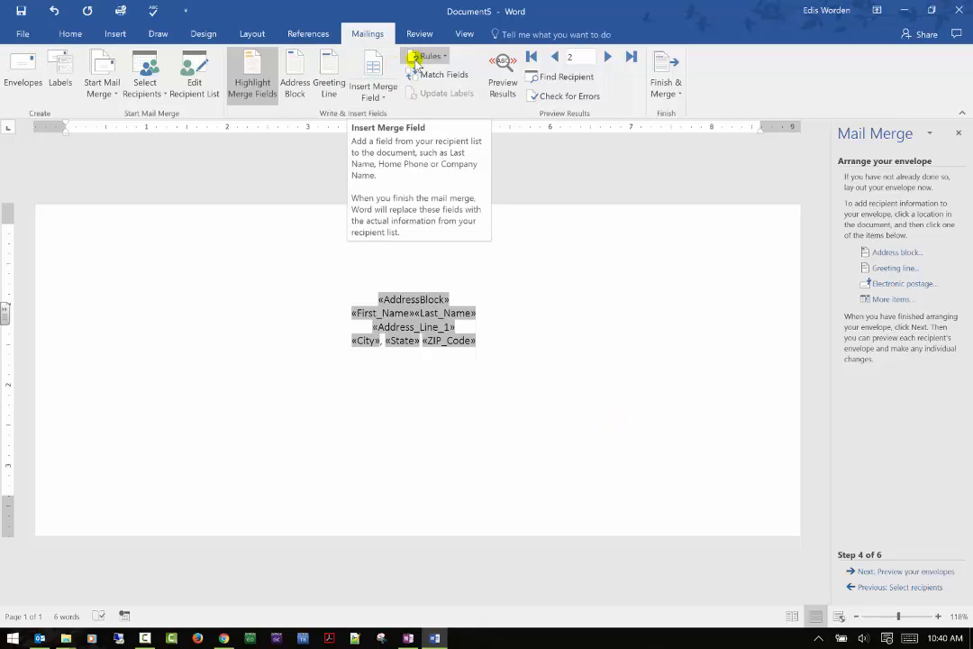
Step: Preview the merged envelopes, stepping forward and back through the recipients, then turn the preview off
left_click(446, 57)
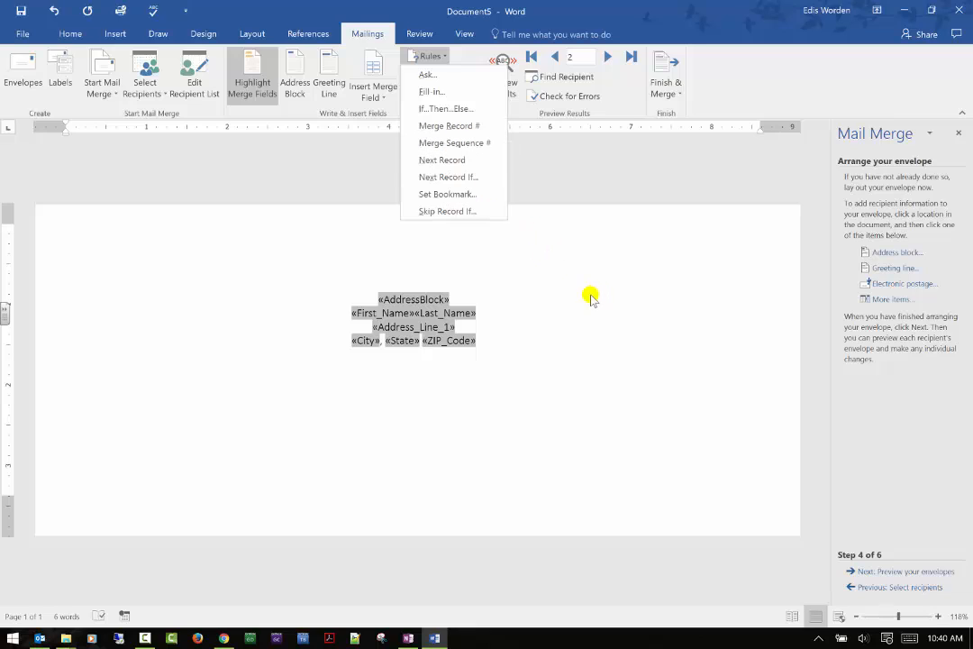
left_click(538, 234)
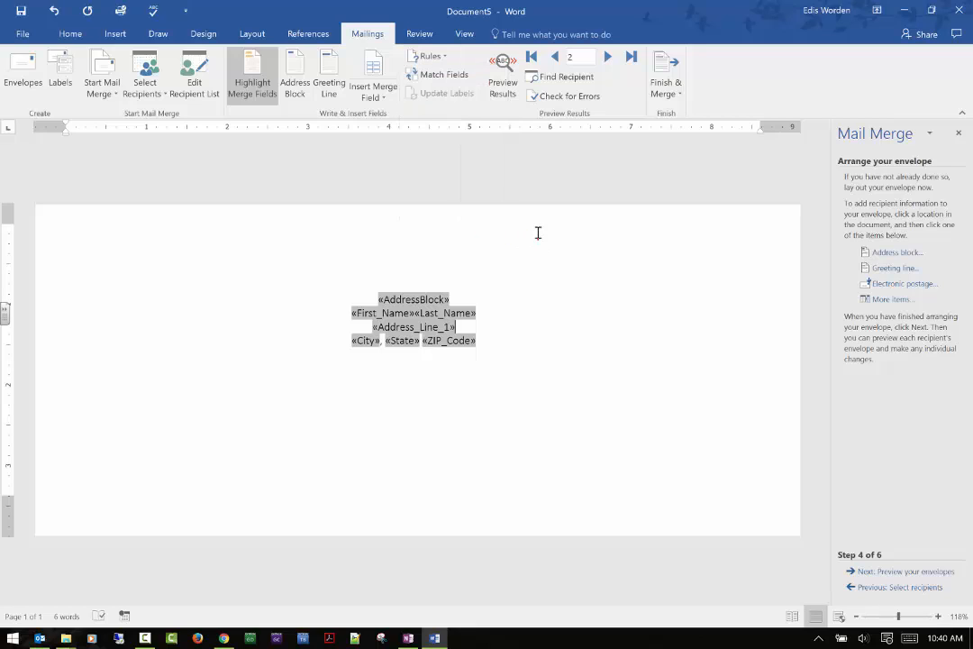
left_click(502, 86)
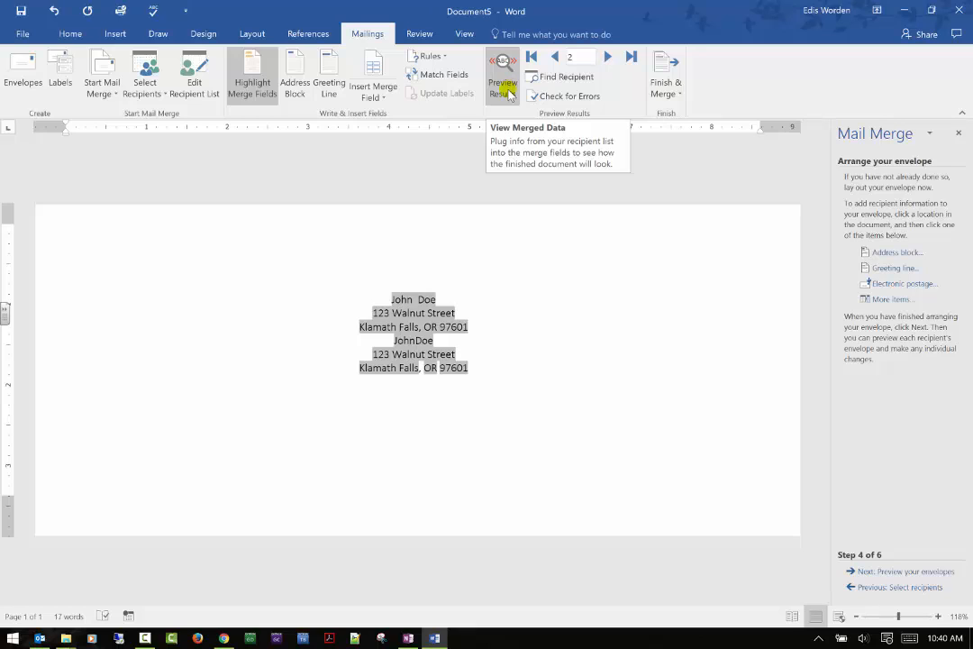
left_click(607, 57)
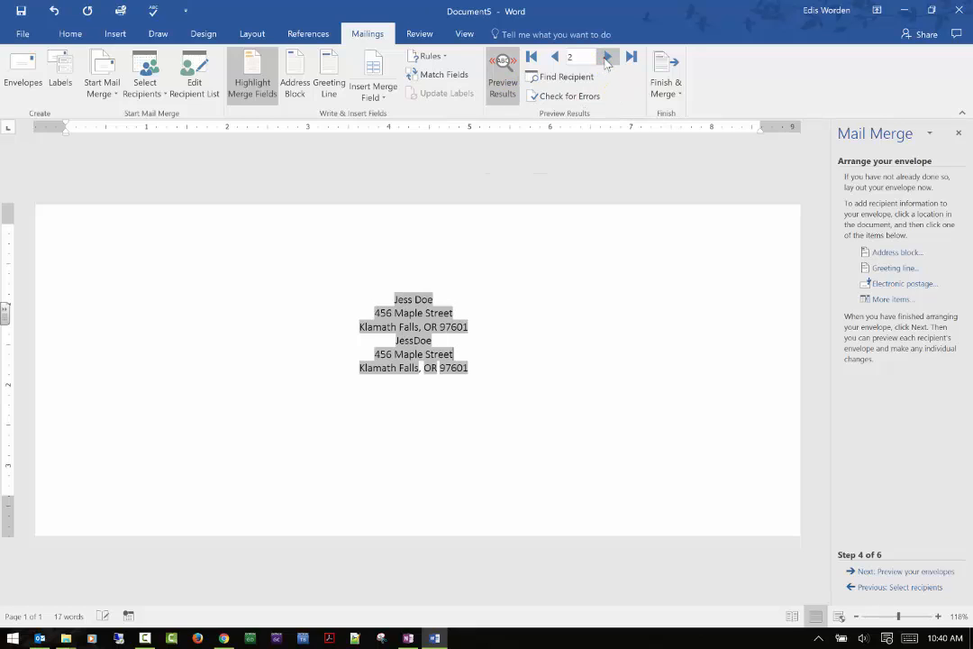
left_click(554, 56)
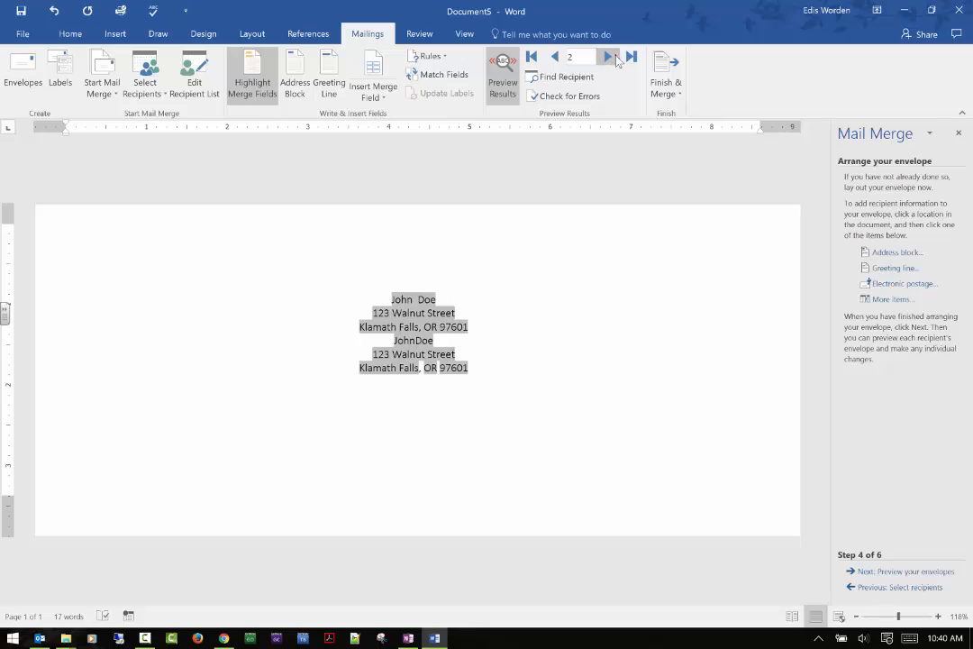
left_click(609, 56)
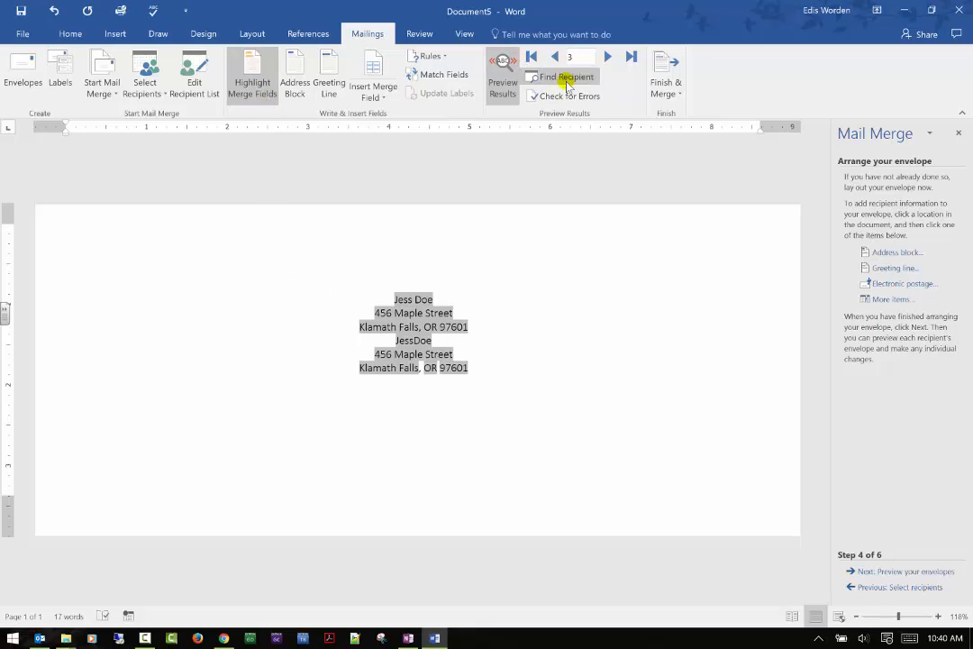
left_click(503, 81)
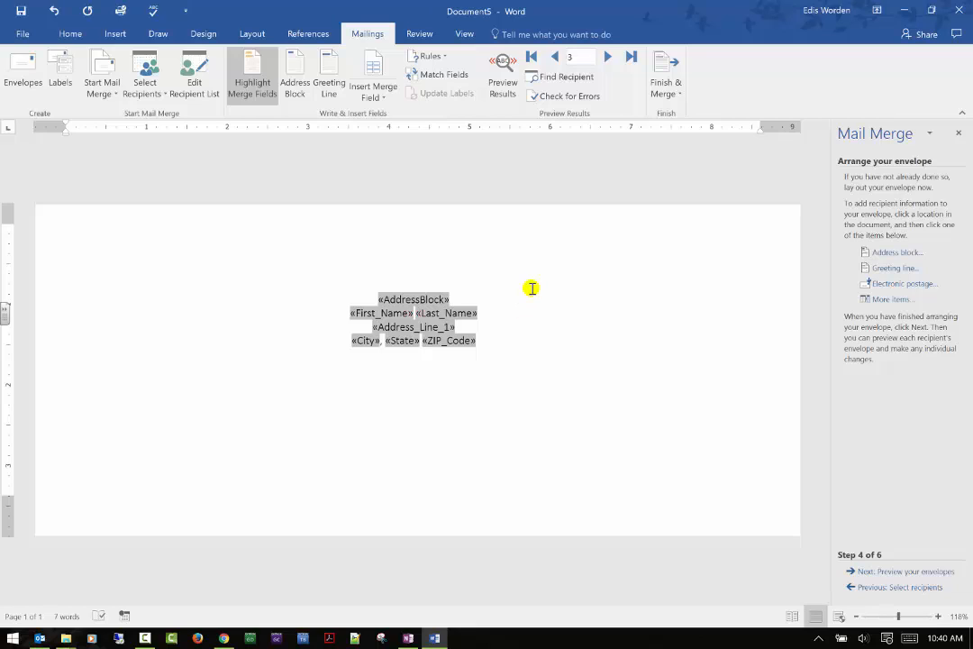
Step: Search the recipient list for "doe" in all fields, then close the search
left_click(556, 78)
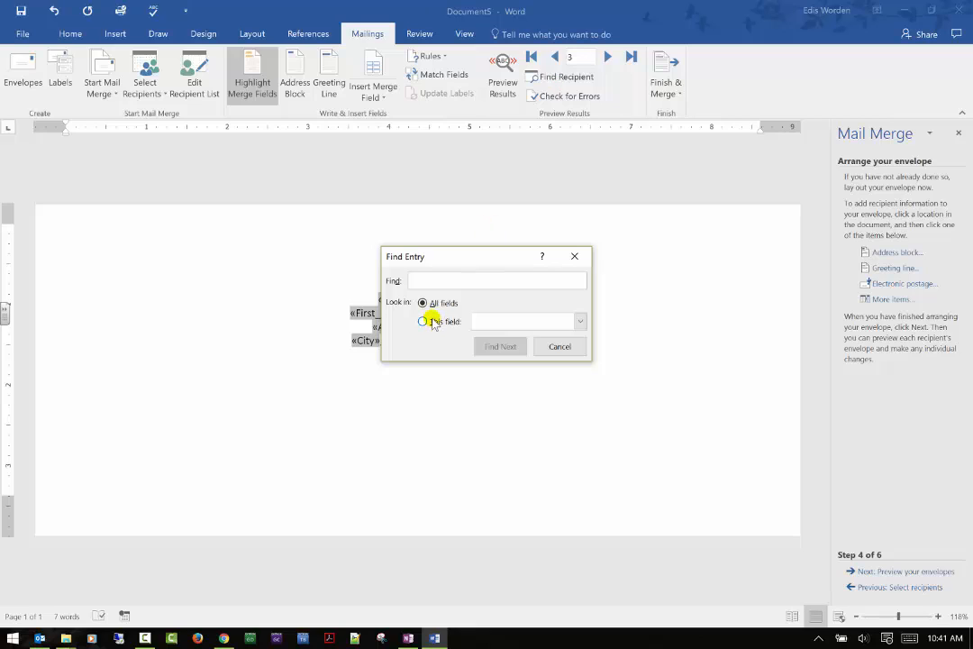
type("c")
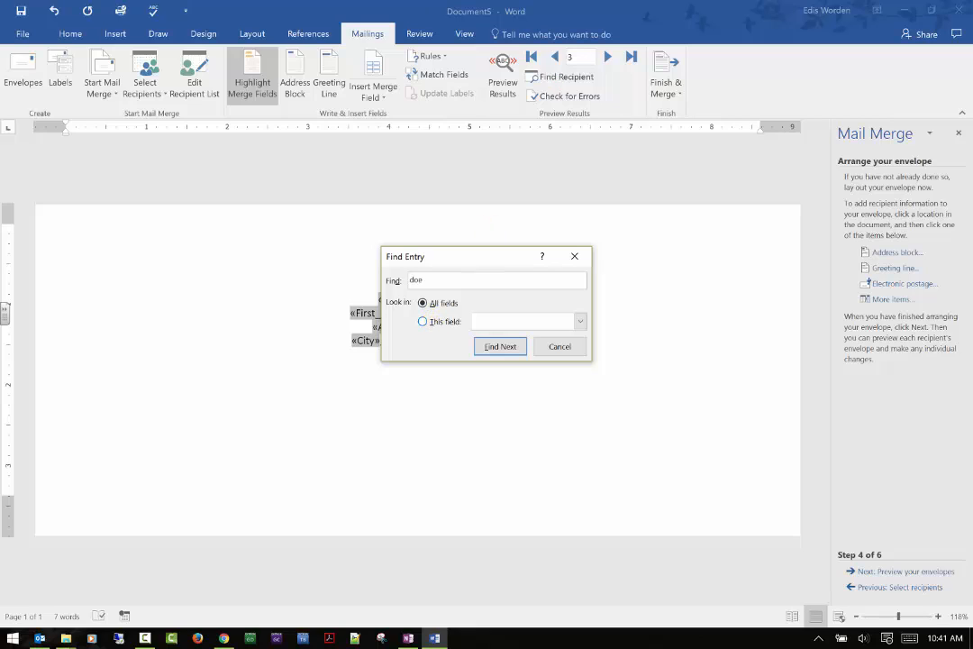
left_click(498, 347)
left_click(568, 345)
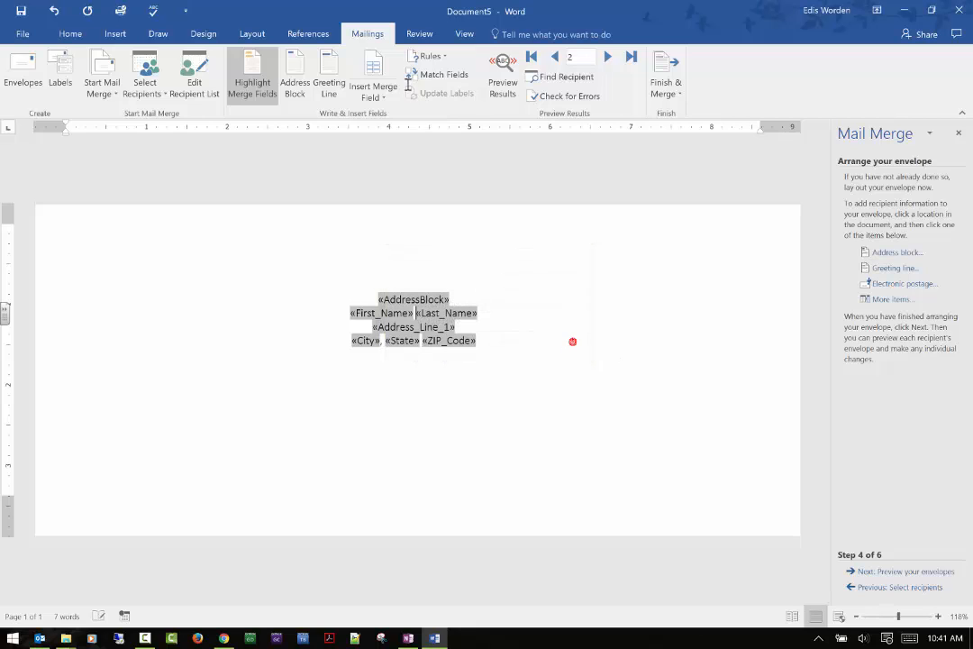
Step: Open the error-checking choices and the Finish & Merge options, closing both without running anything
left_click(551, 97)
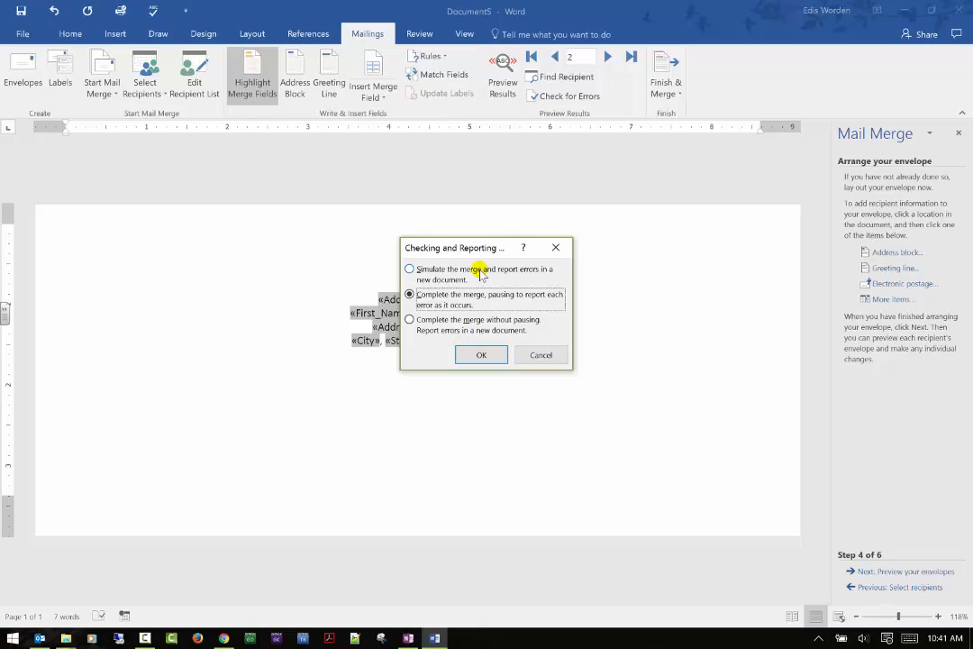
left_click(541, 352)
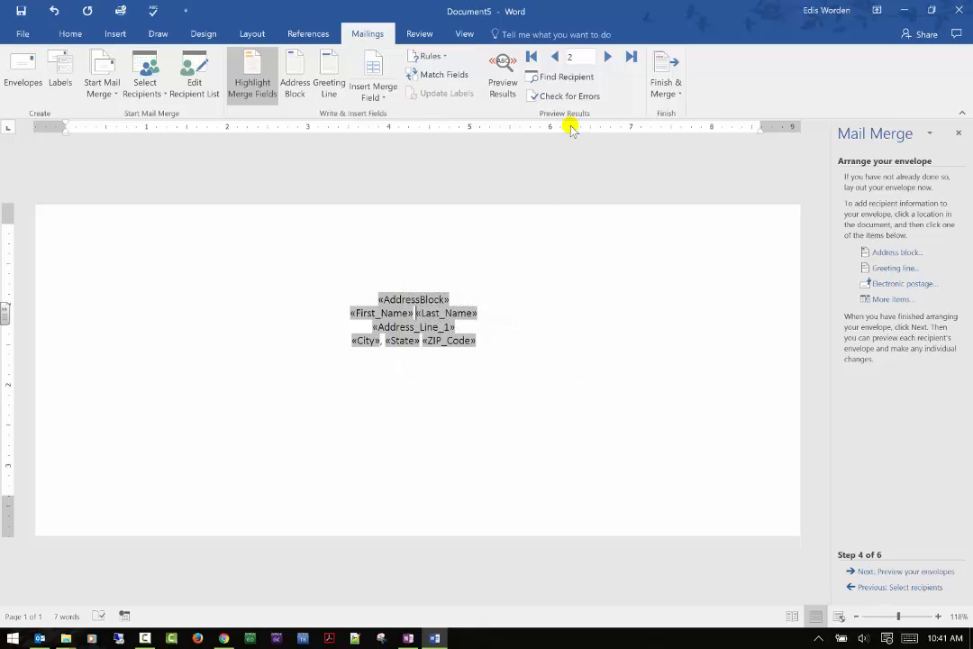
left_click(666, 72)
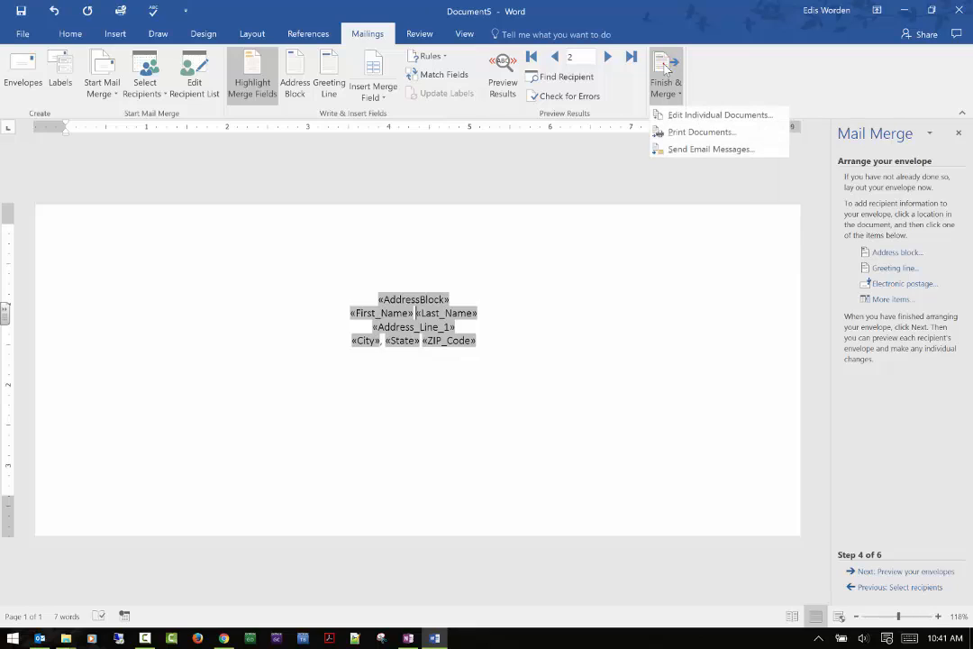
left_click(682, 399)
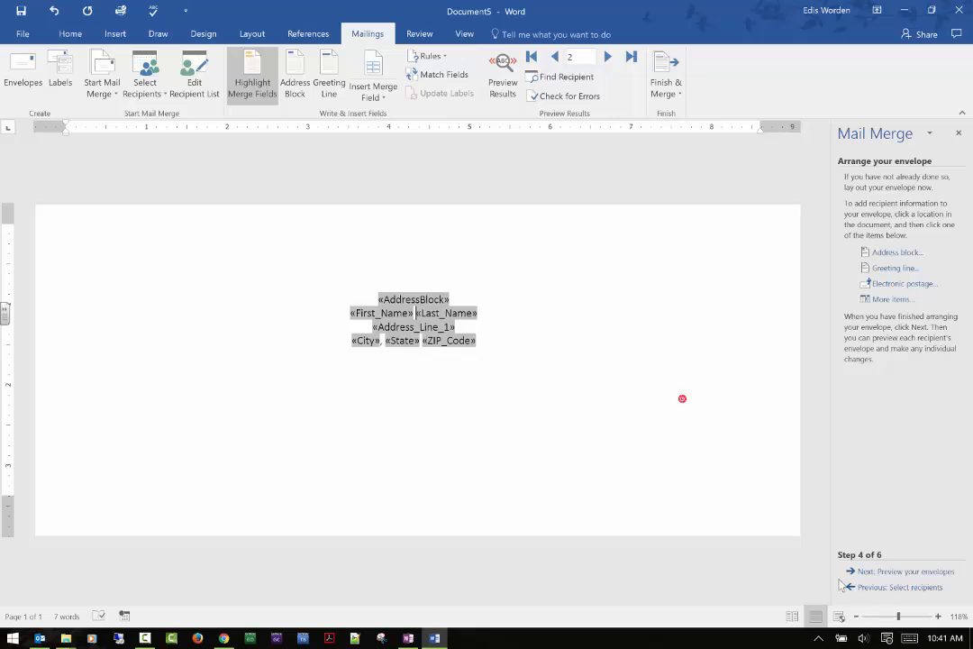
Step: Return to the envelope-arranging stage and add a blank line after the address block
left_click(896, 576)
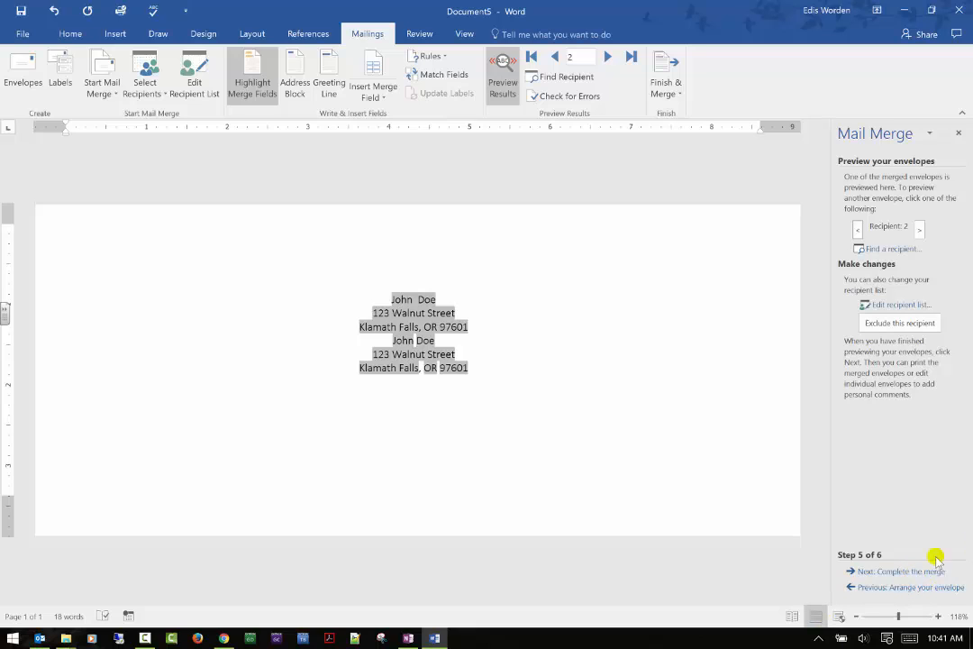
left_click(878, 588)
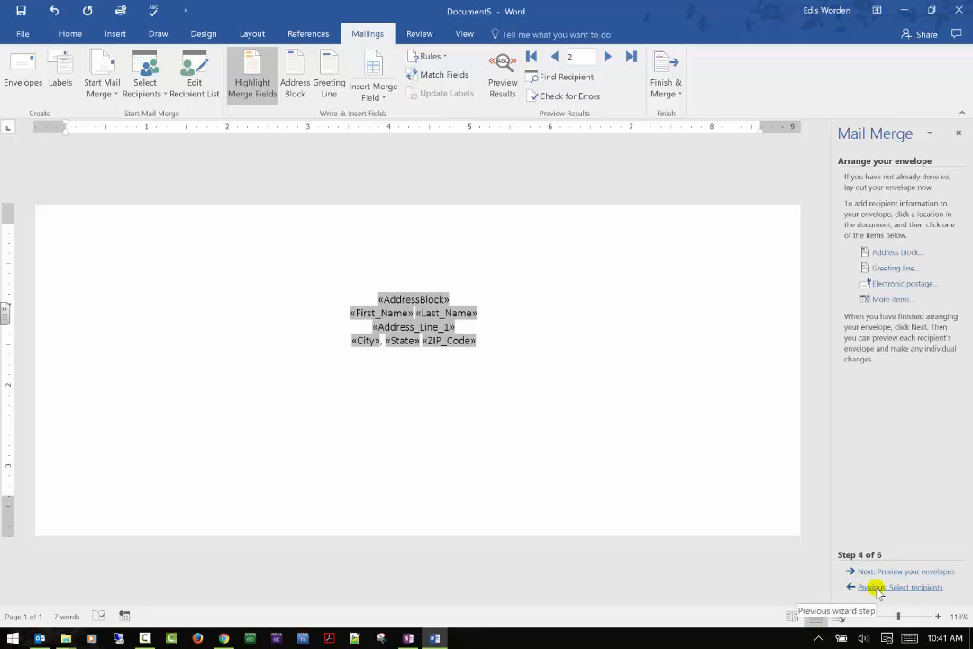
left_click(463, 296)
key("Return")
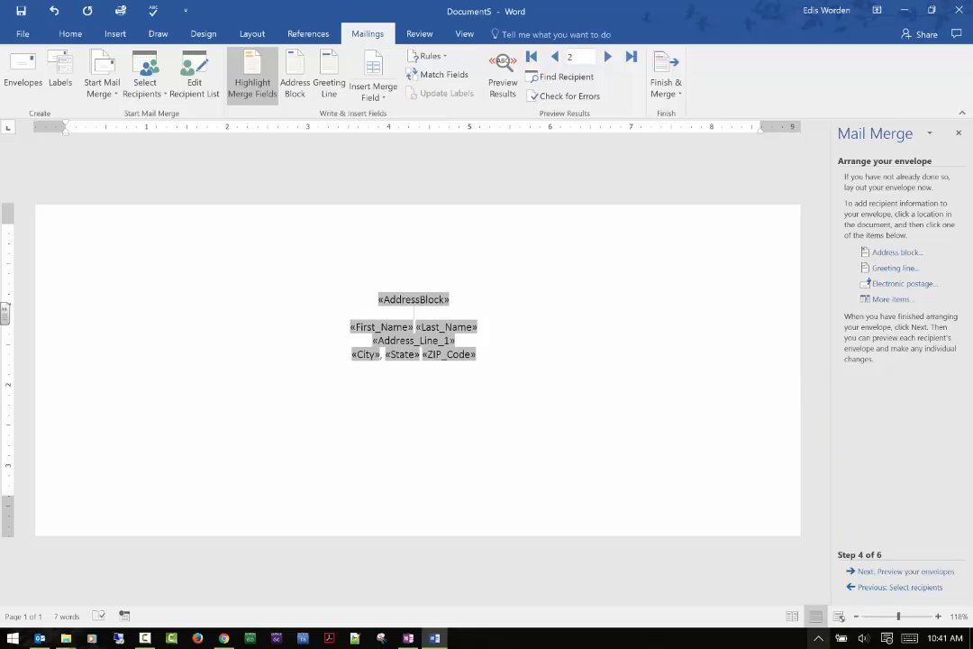
Step: Go back to recipient selection and include the first recipient in the merge list again
left_click(885, 588)
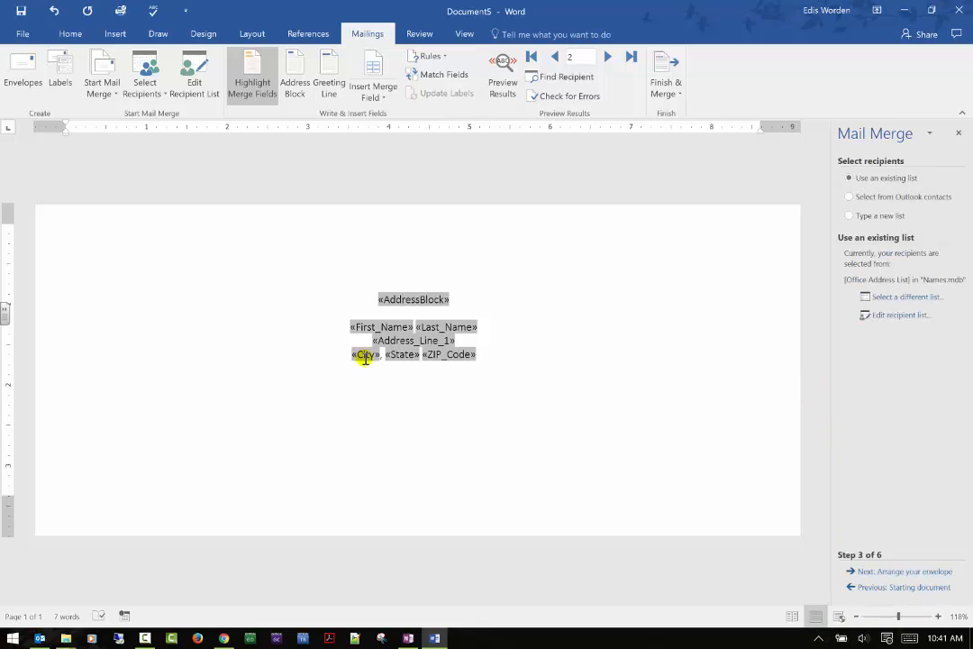
left_click(162, 94)
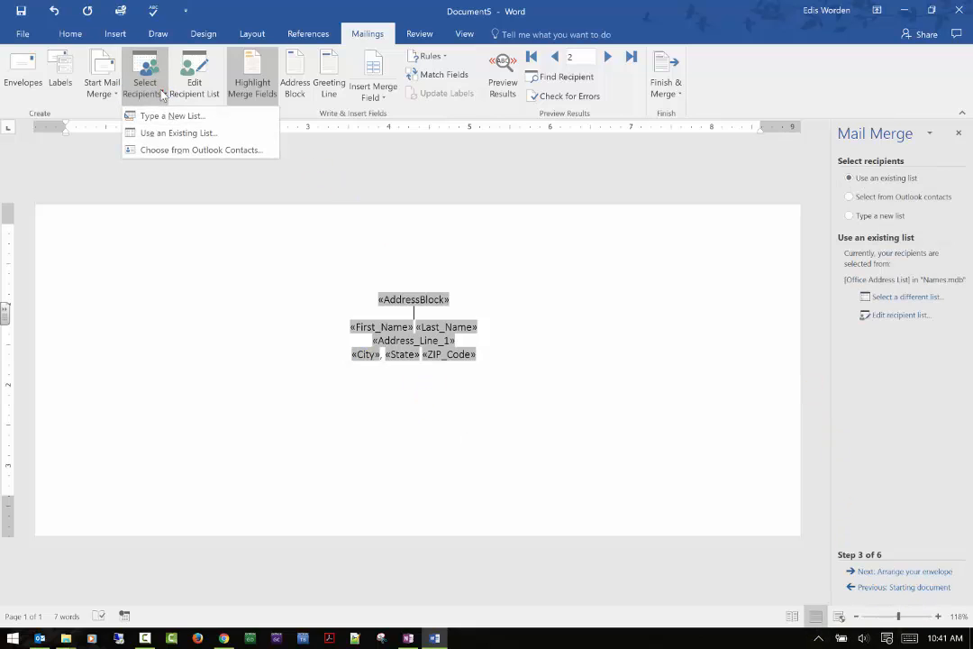
left_click(177, 94)
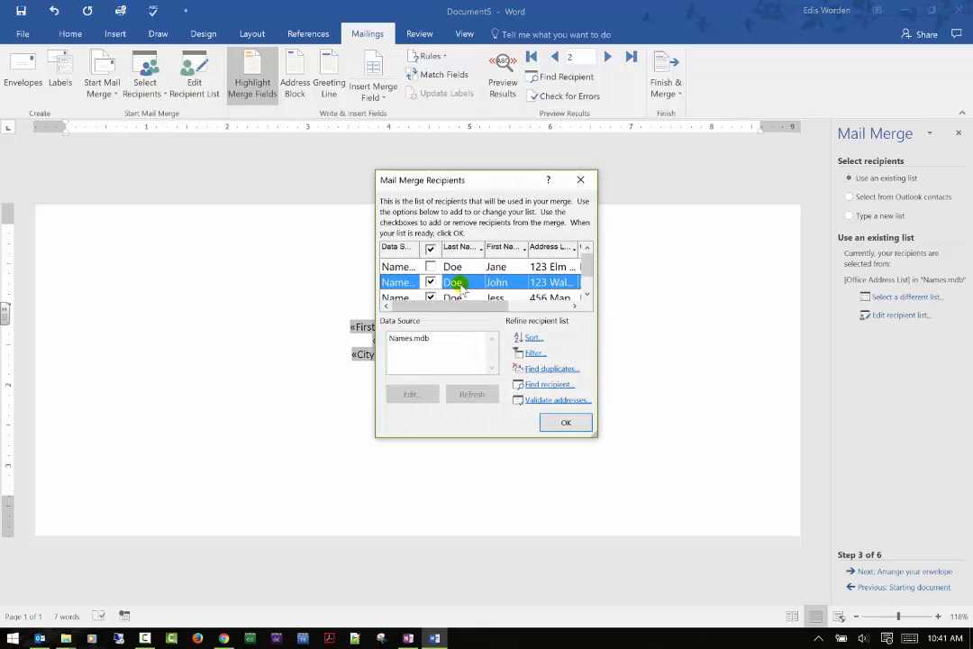
left_click(424, 267)
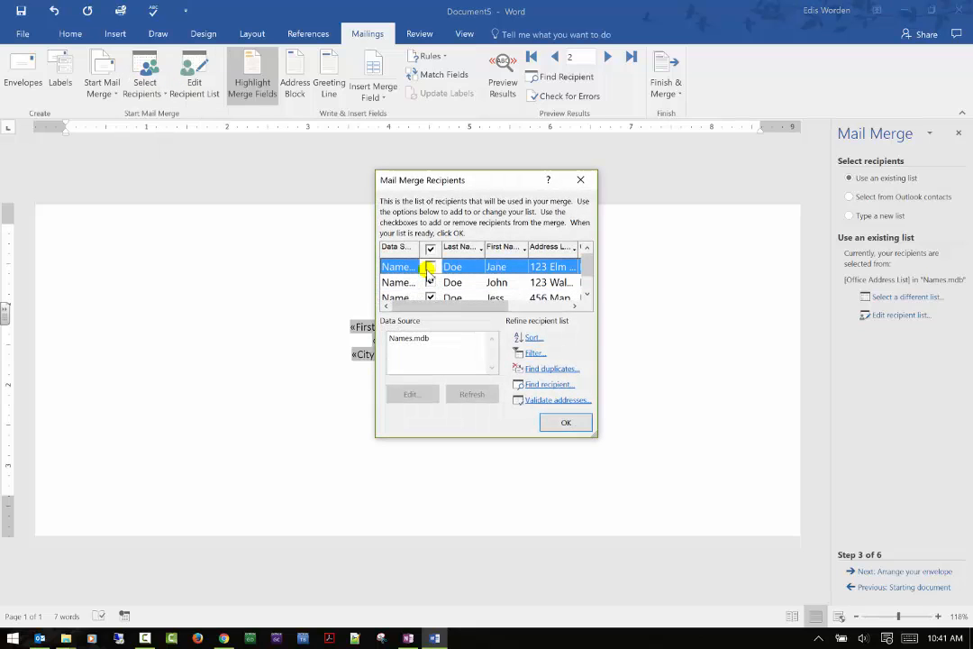
left_click(566, 422)
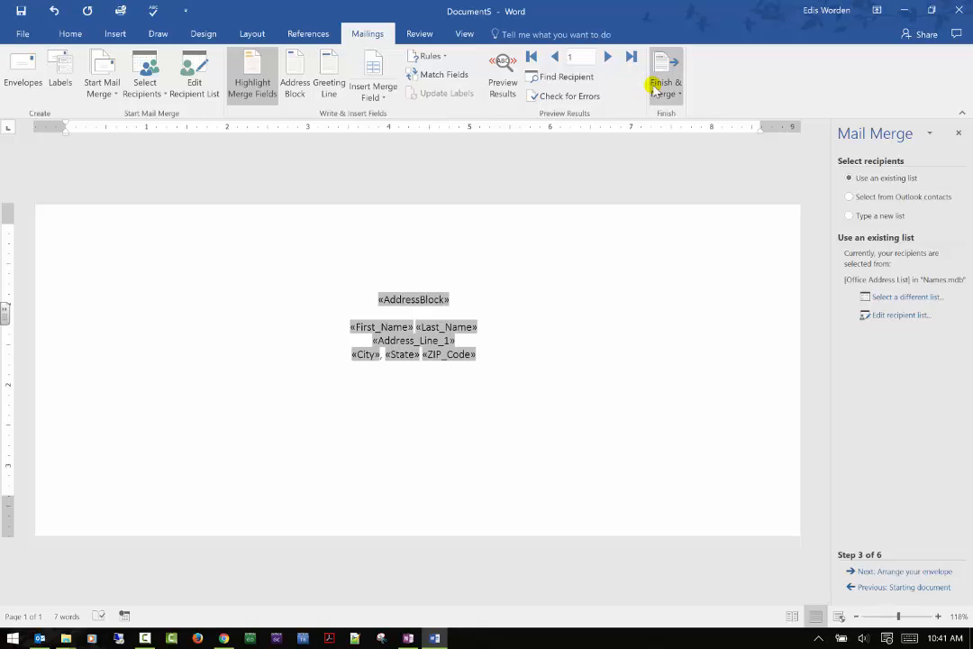
Step: Advance the wizard through previewing to completing the merge and step through the recipients
left_click(905, 573)
left_click(905, 573)
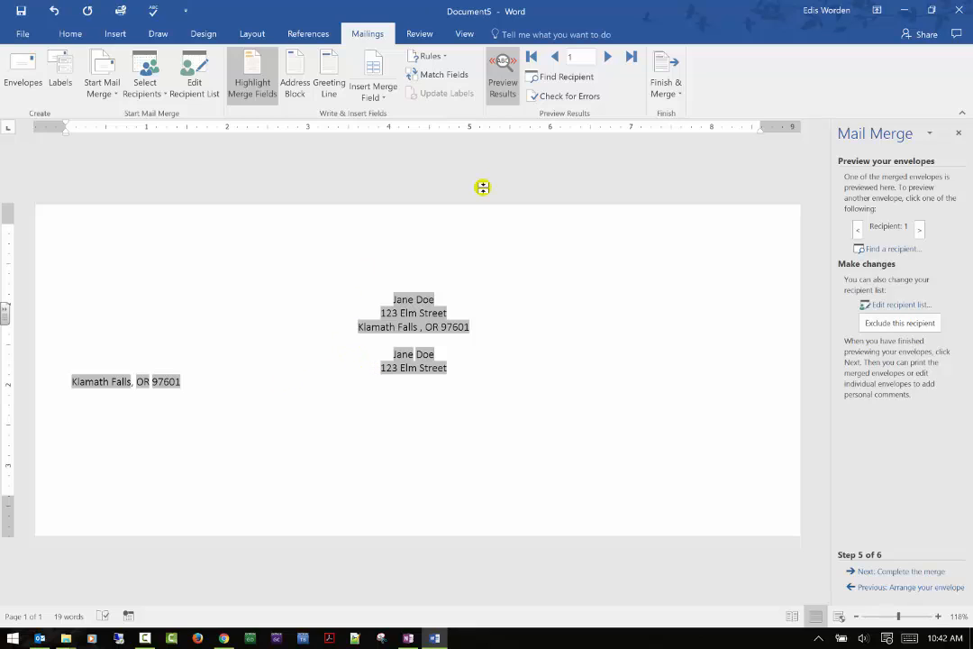
left_click(899, 571)
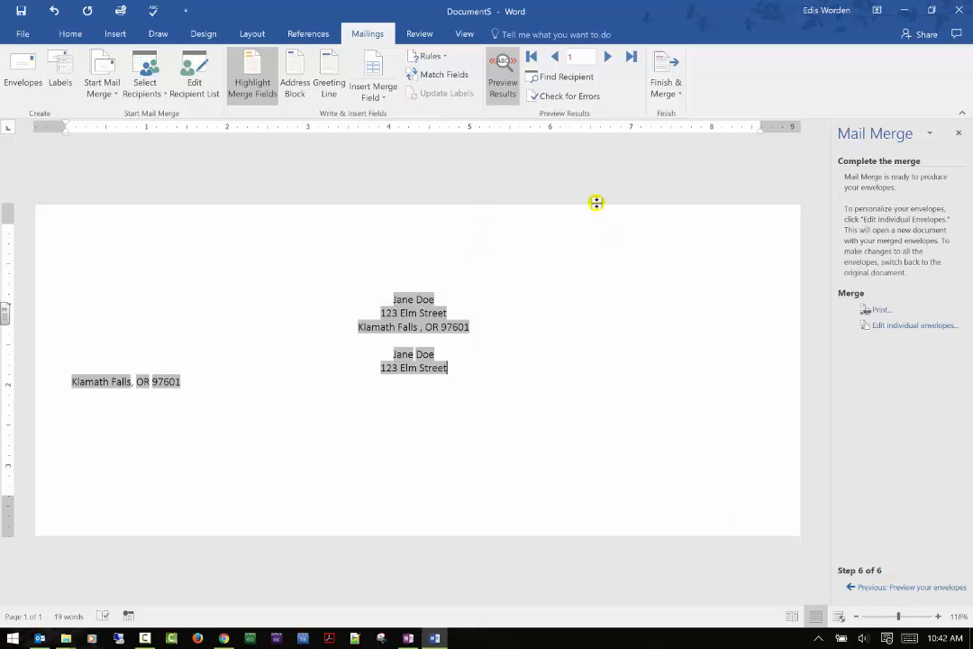
left_click(608, 57)
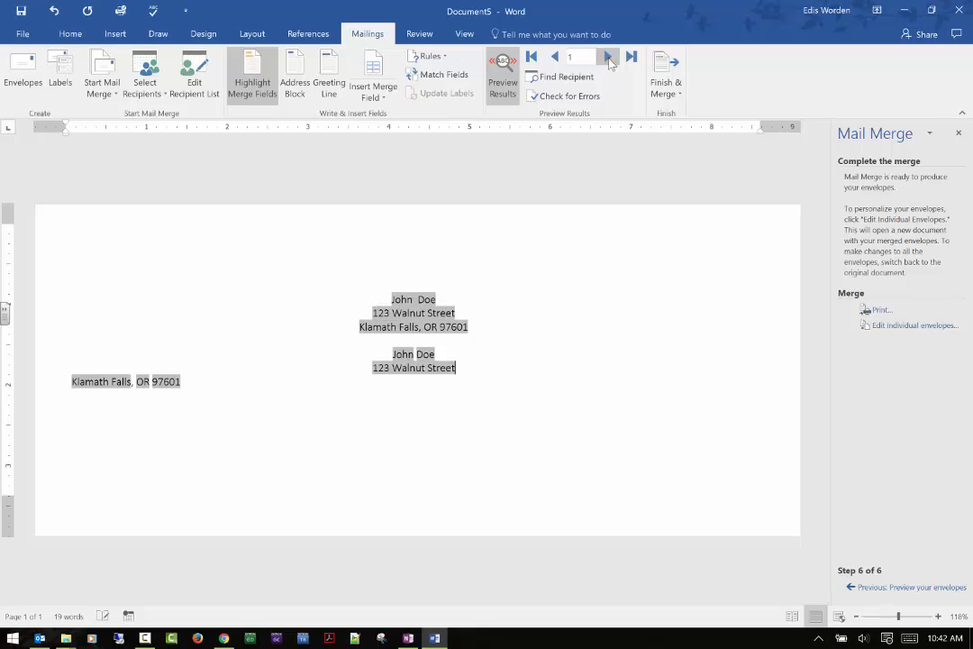
left_click(609, 58)
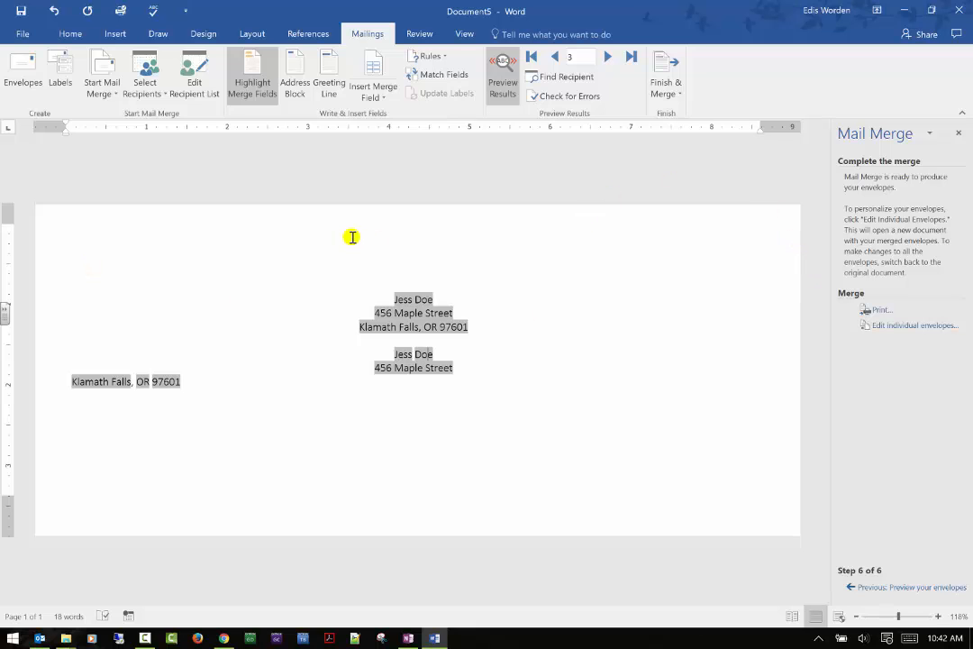
Step: Open the print preview of the merged envelope and return to the document
left_click(22, 34)
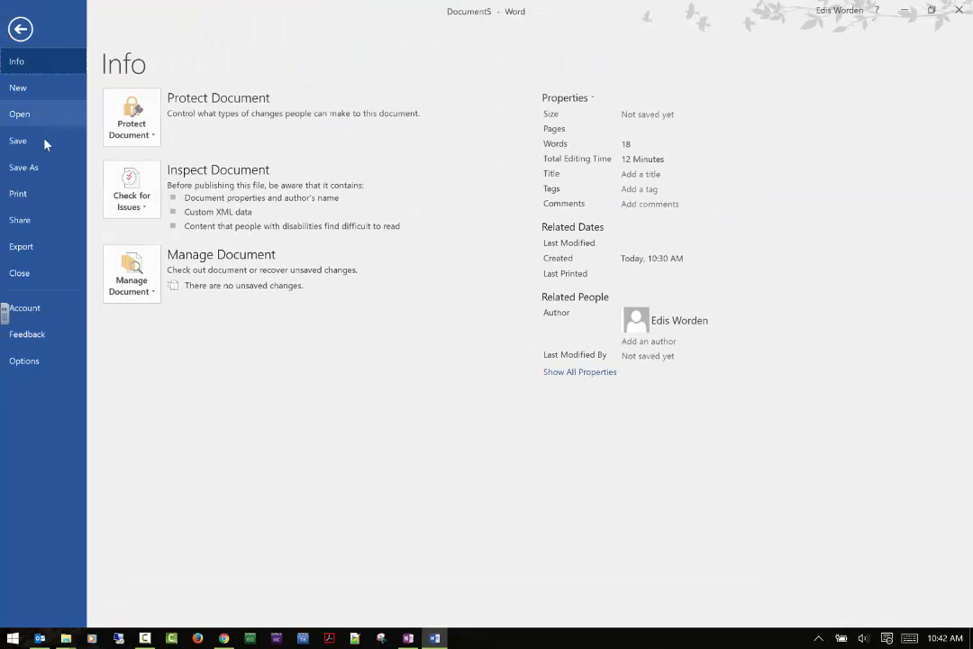
left_click(34, 194)
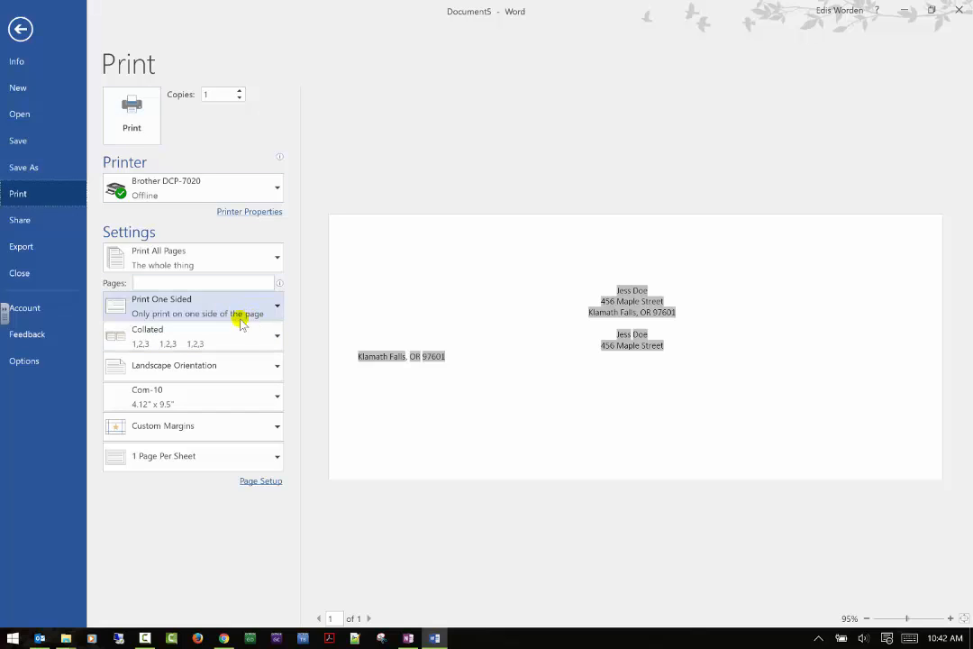
left_click(18, 29)
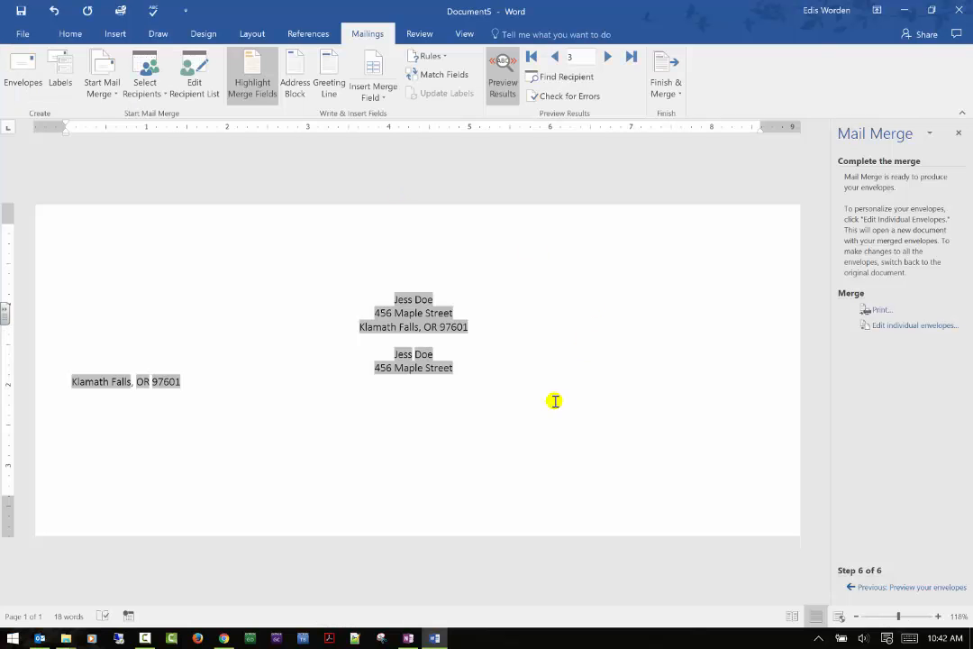
Step: Return to the first recipient and review the print settings for the merged envelope
left_click(533, 57)
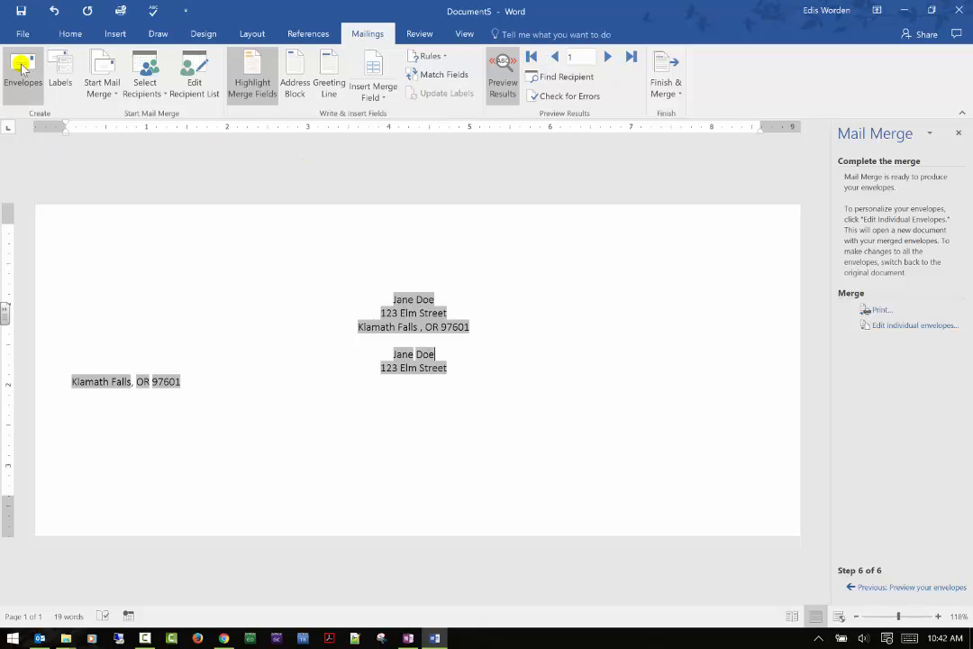
left_click(21, 34)
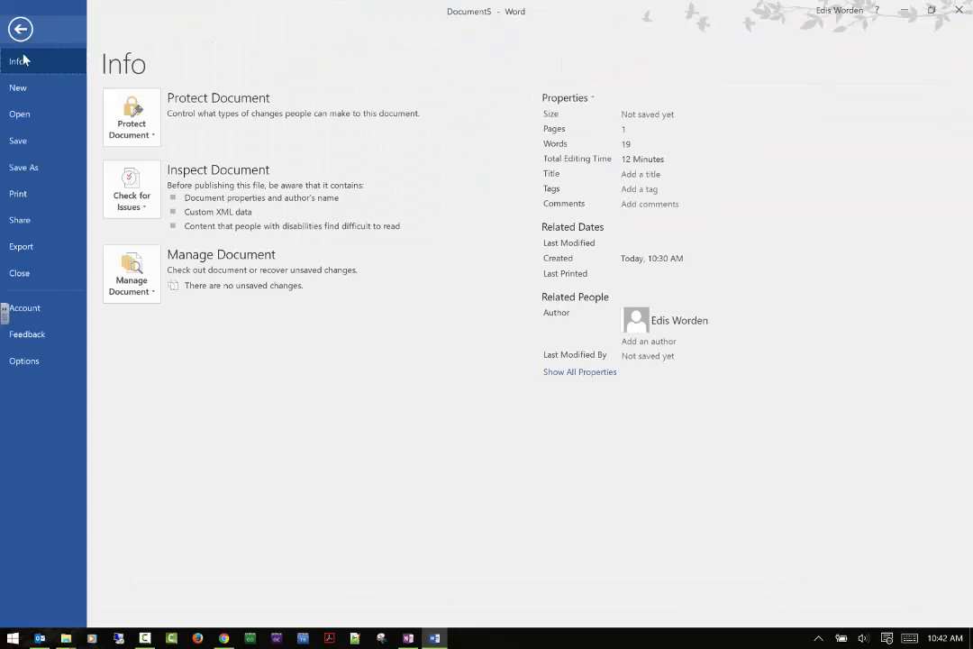
left_click(63, 200)
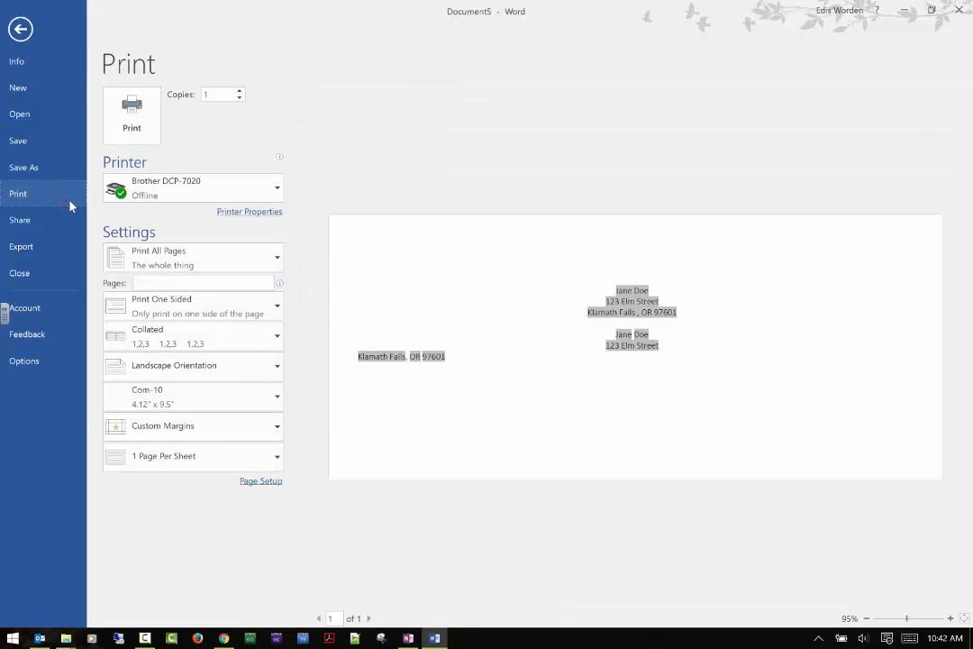
left_click(252, 268)
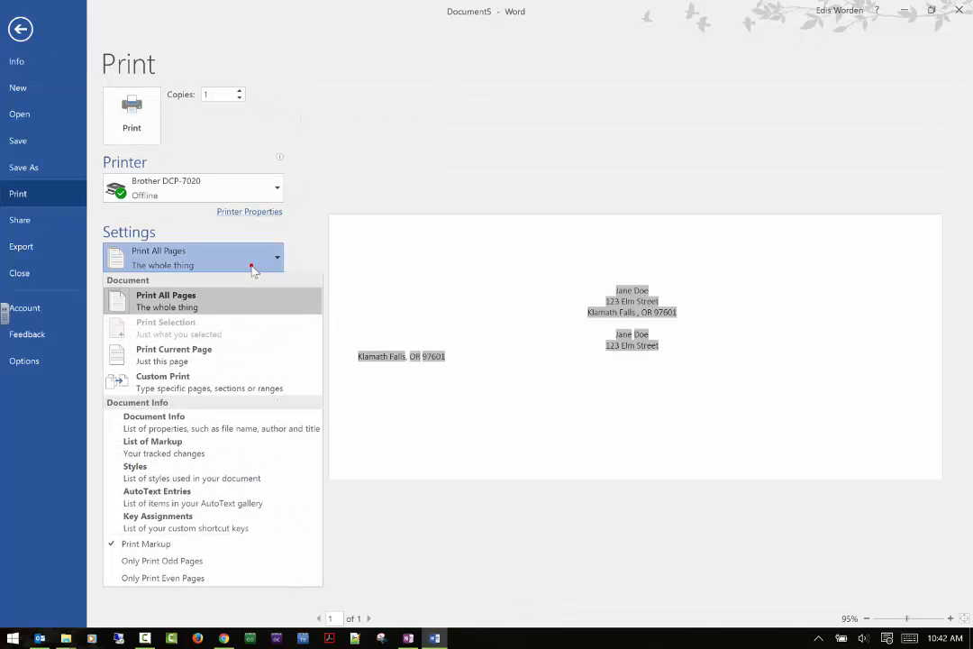
left_click(253, 267)
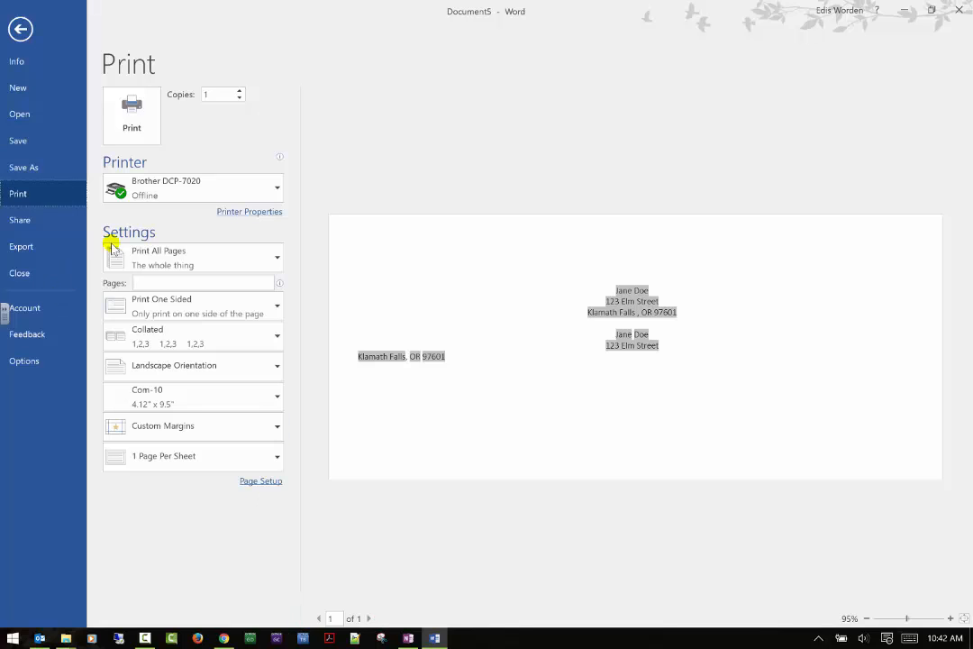
left_click(19, 27)
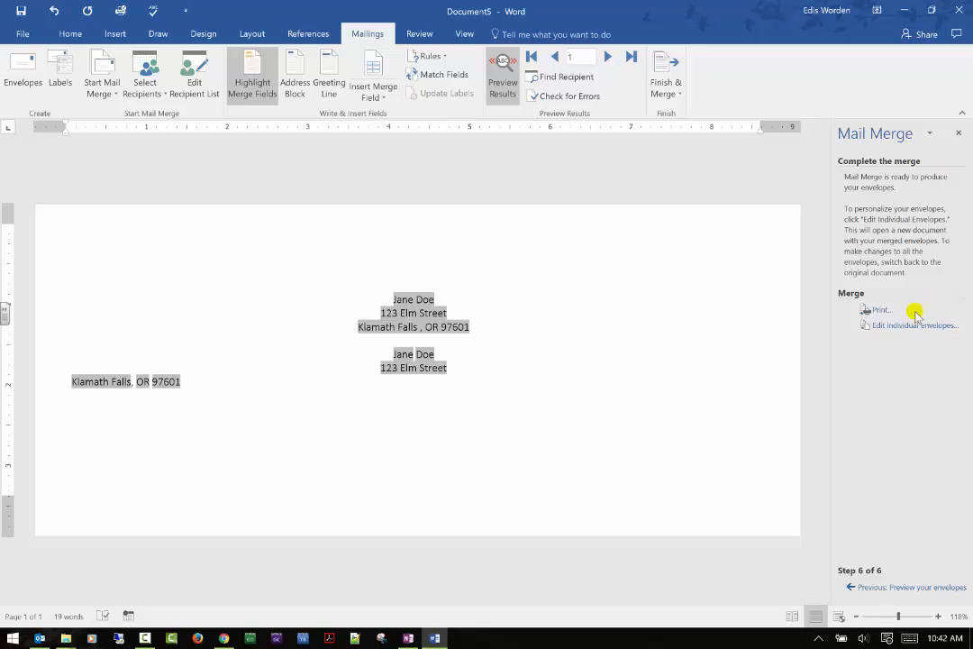
Step: Merge all records to the Microsoft Print to PDF printer and save the output as envelope
left_click(880, 311)
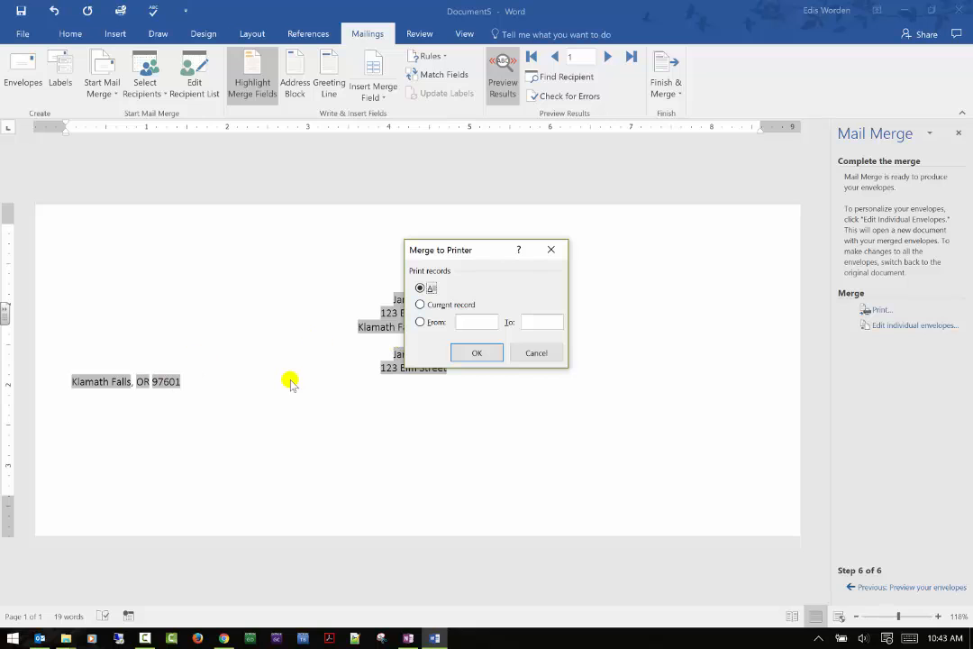
left_click(458, 351)
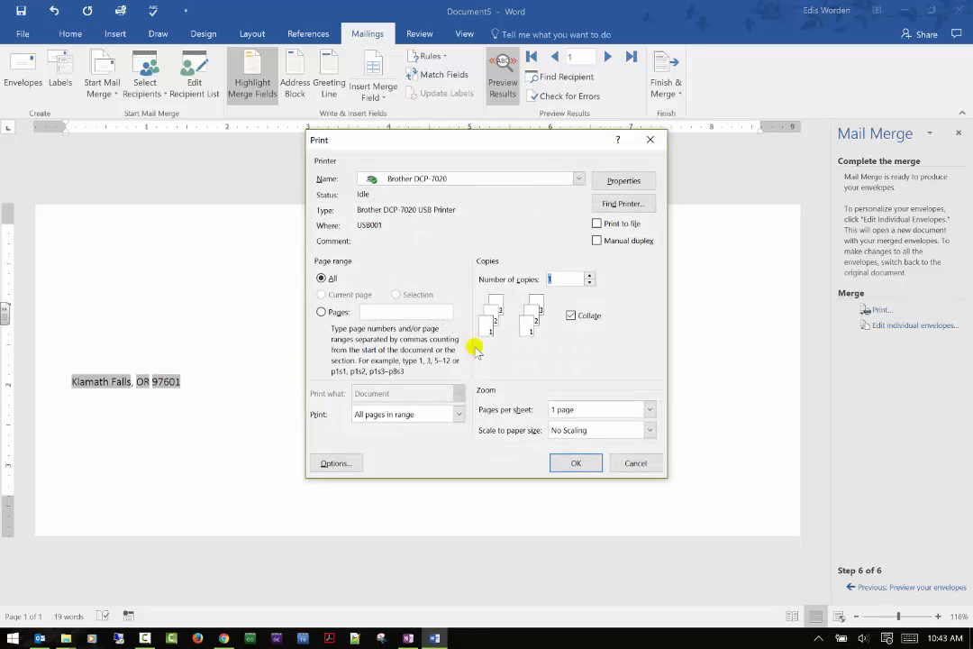
left_click(531, 178)
left_click(532, 179)
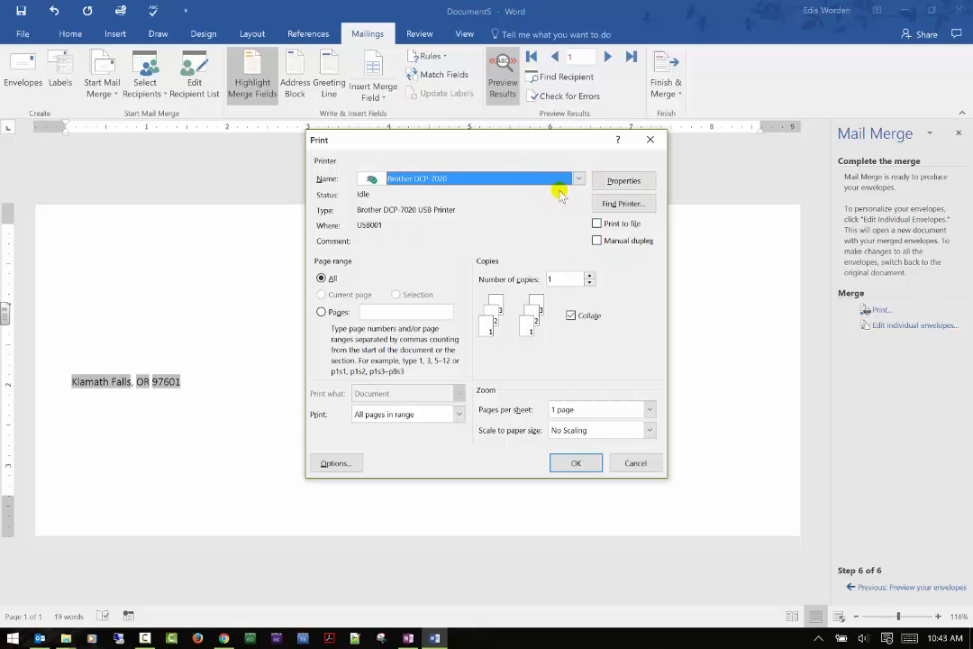
left_click(571, 178)
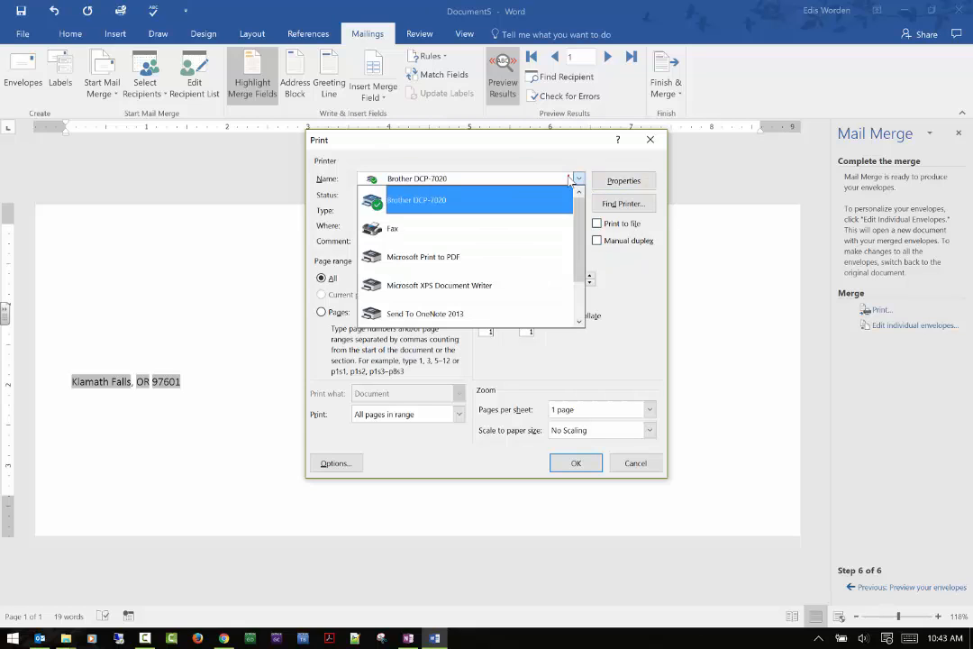
left_click(469, 262)
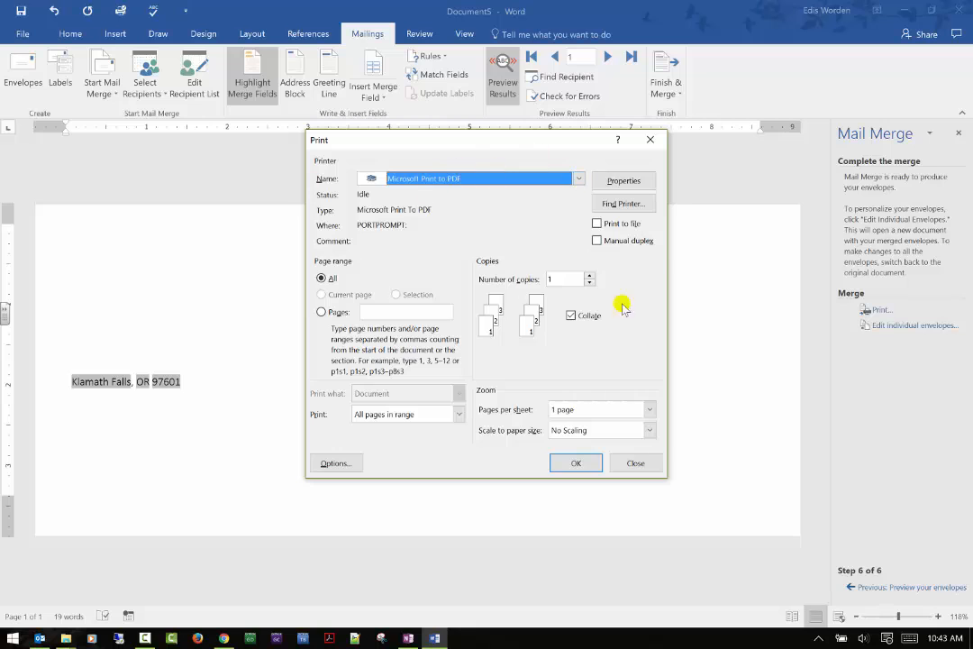
left_click(573, 462)
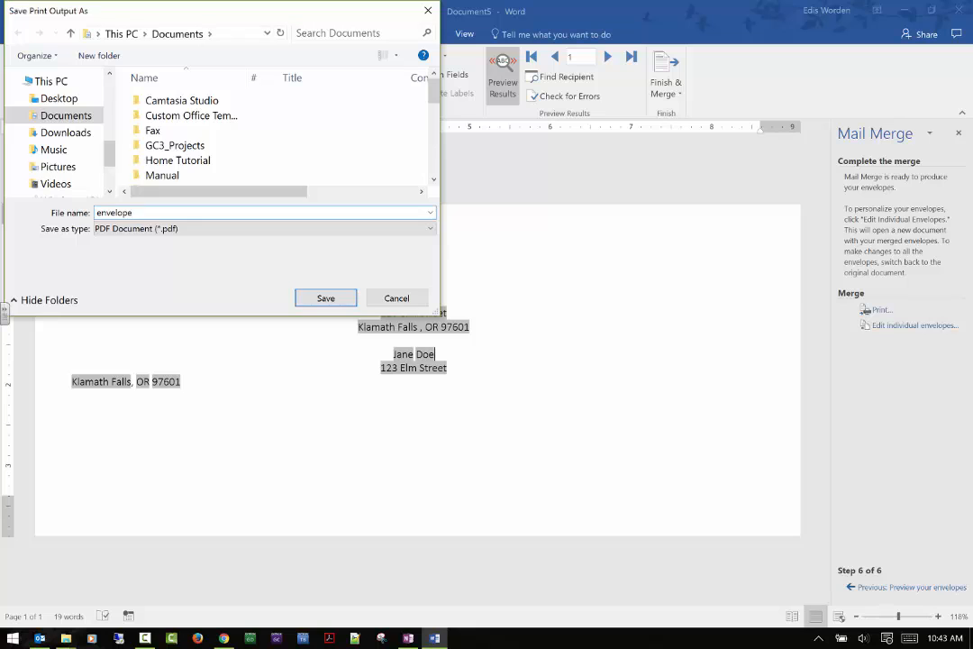
key("Return")
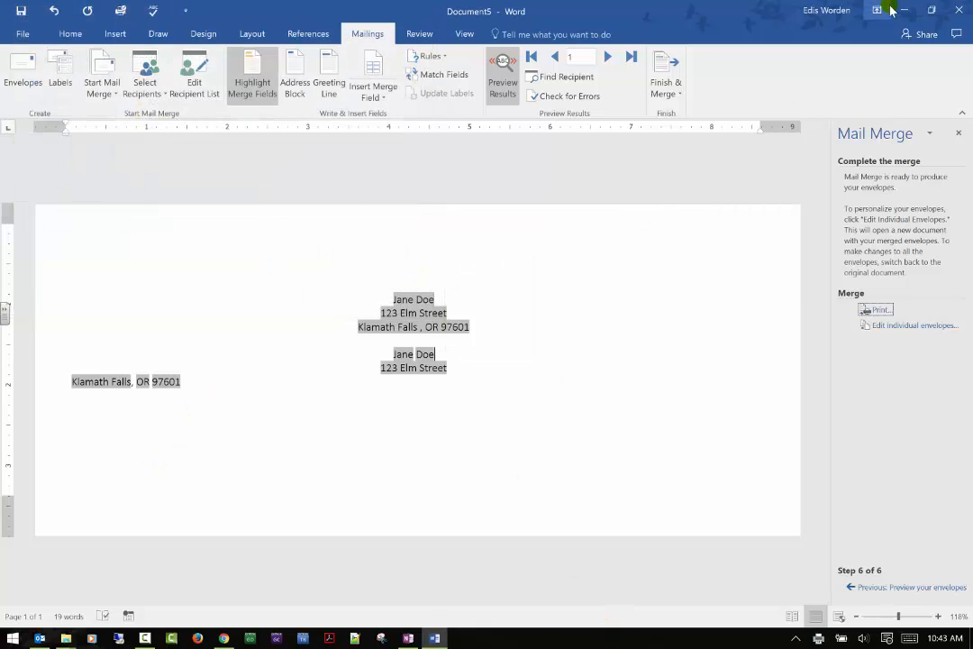
Step: Open envelope.pdf from Documents and page through the merged envelopes before closing it
mouse_move(66, 638)
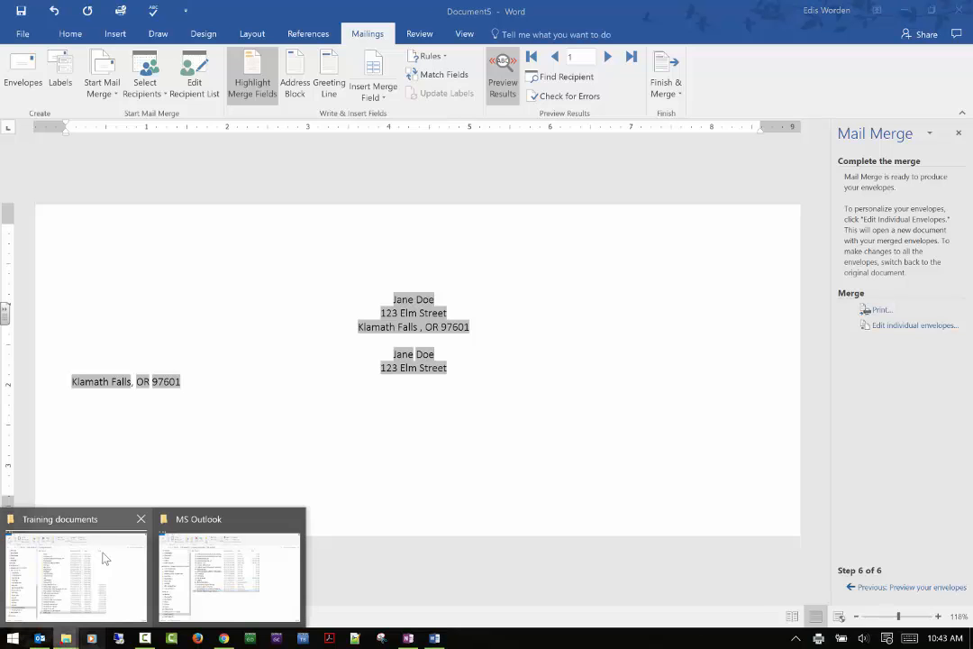
left_click(135, 559)
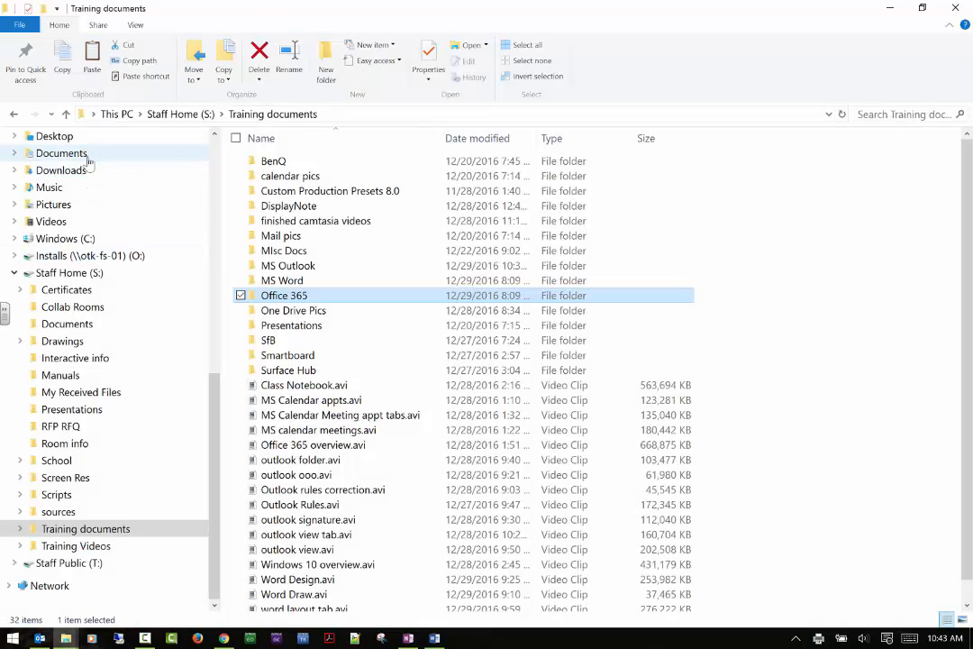
left_click(87, 157)
left_click(777, 390)
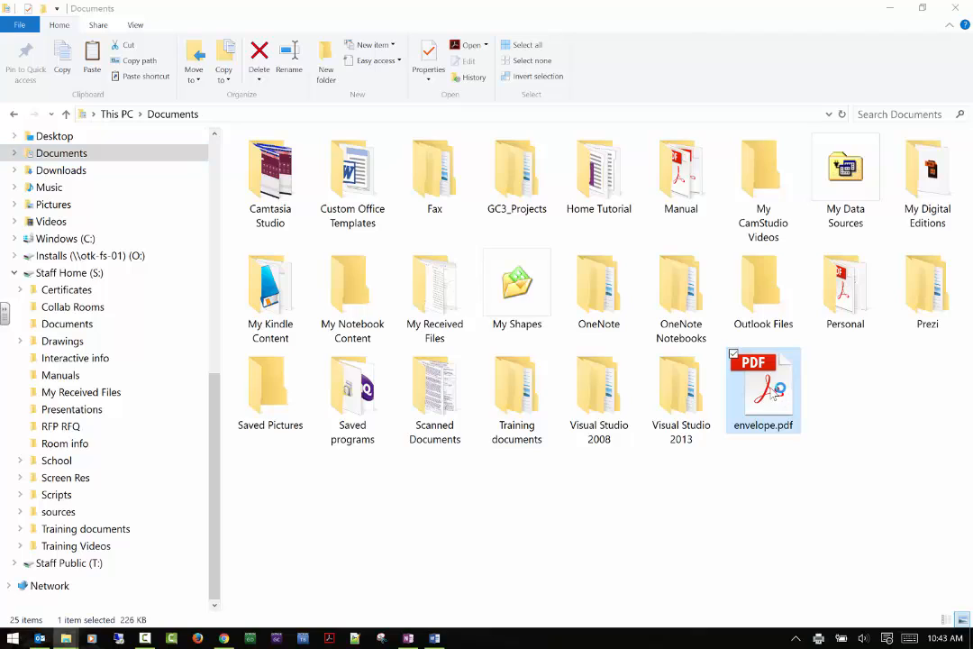
double_click(775, 391)
scroll(504, 236, "down", 5)
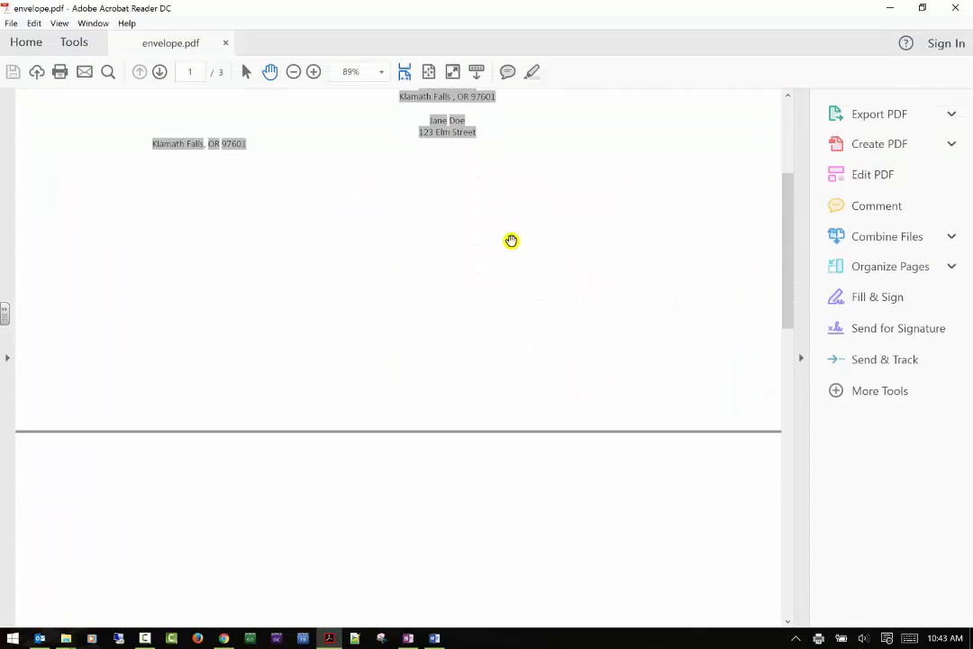
scroll(511, 239, "down", 12)
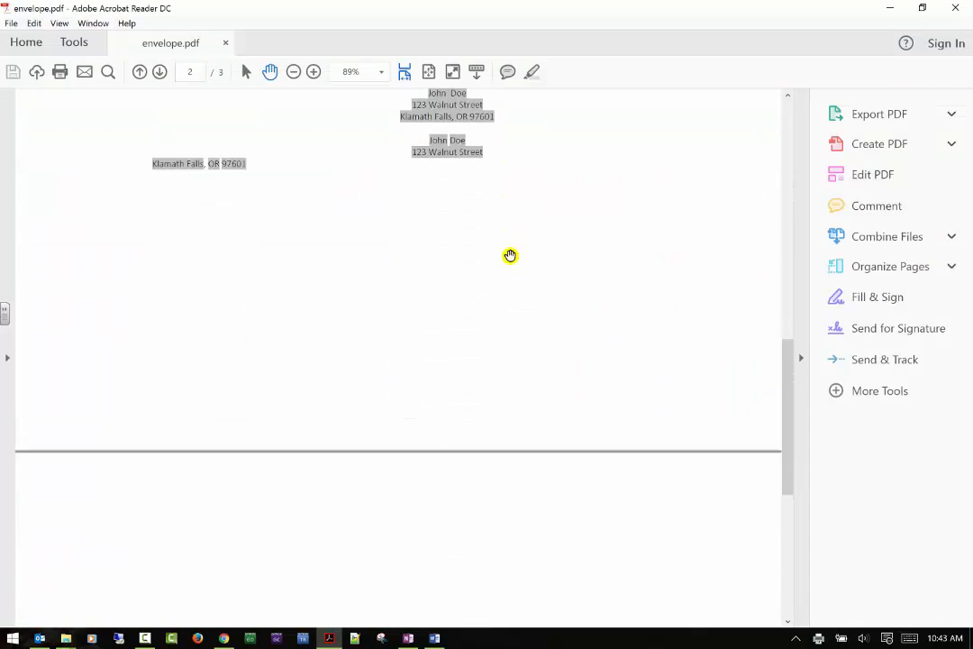
scroll(510, 256, "down", 10)
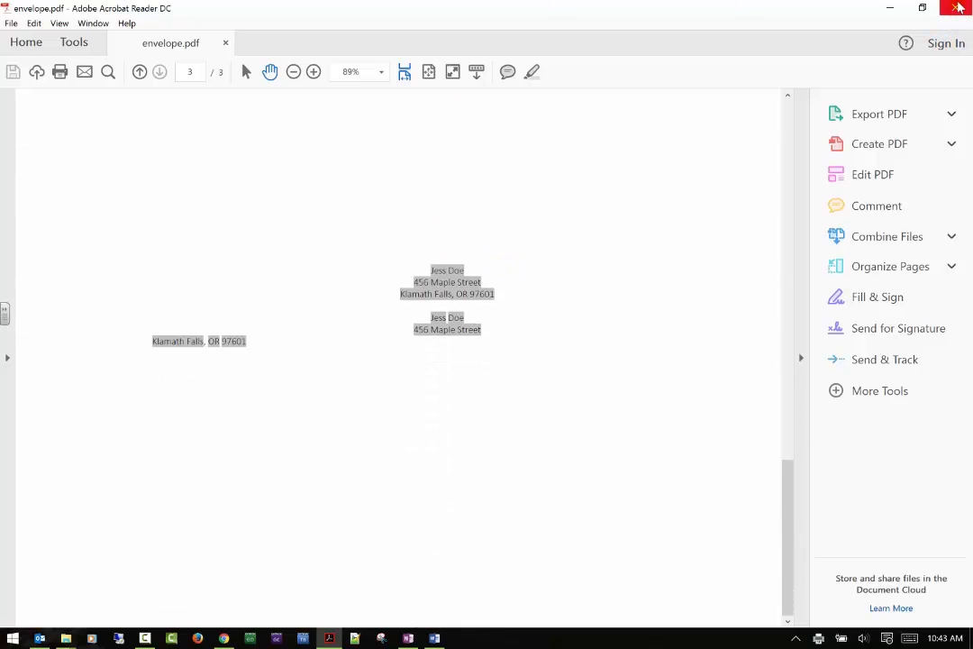
left_click(958, 8)
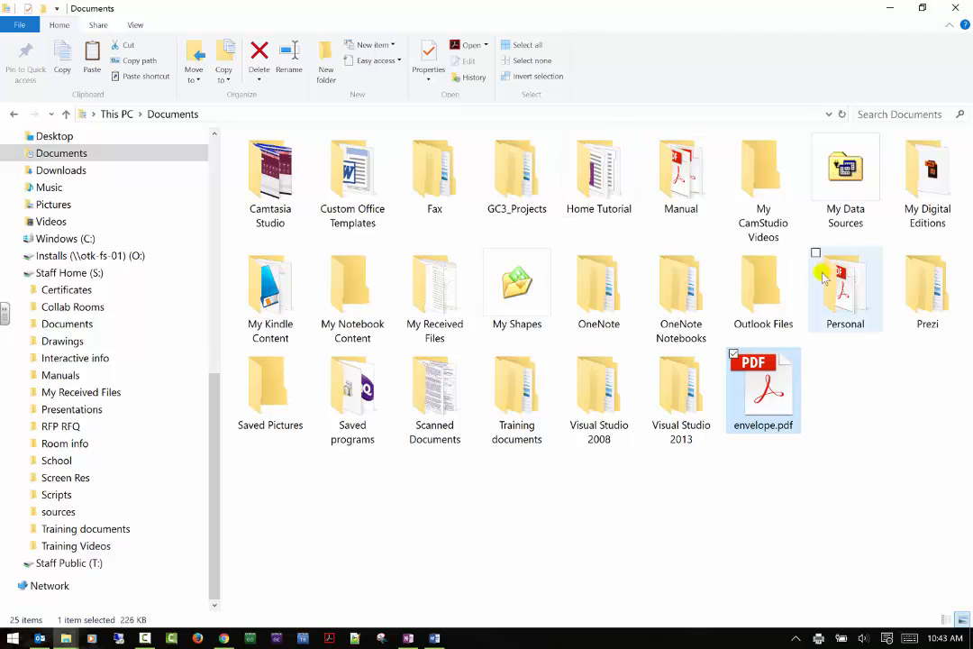
Step: Switch the merge document type to Letters, then reset it to a normal Word document
left_click(887, 7)
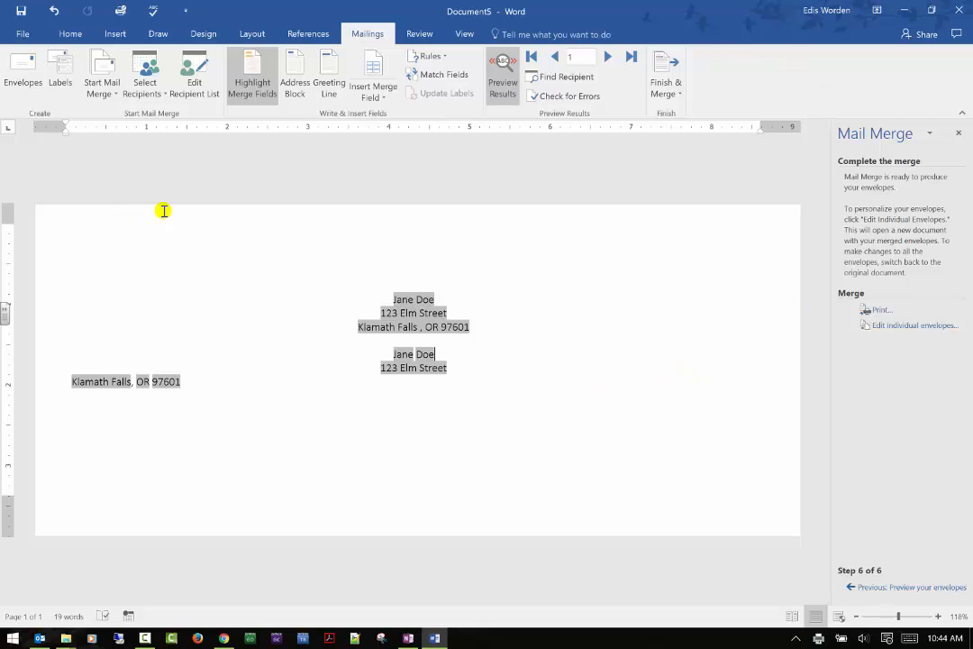
left_click(101, 95)
left_click(108, 115)
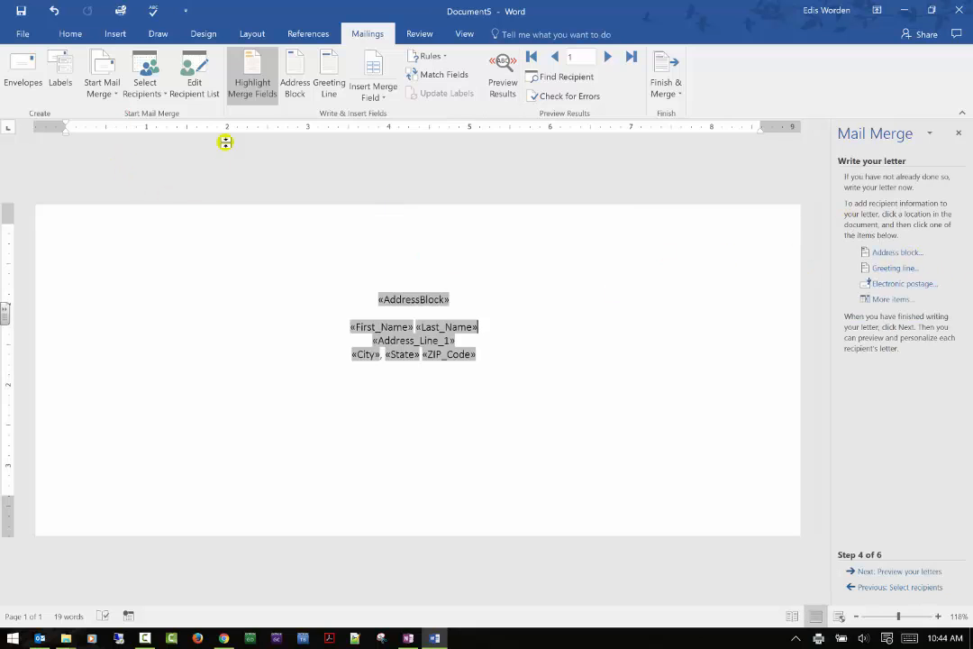
left_click(102, 95)
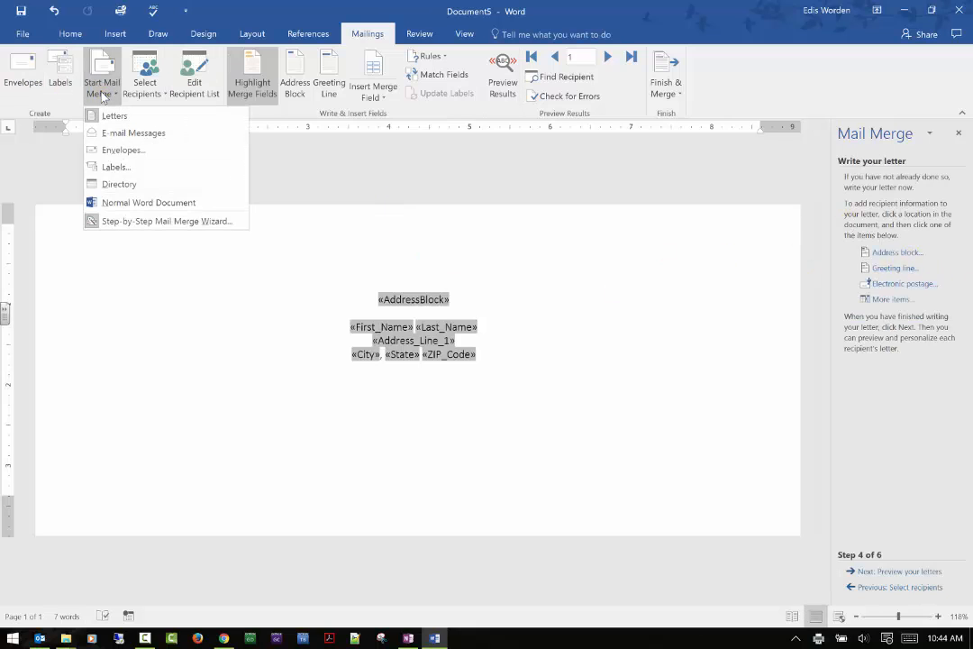
left_click(108, 202)
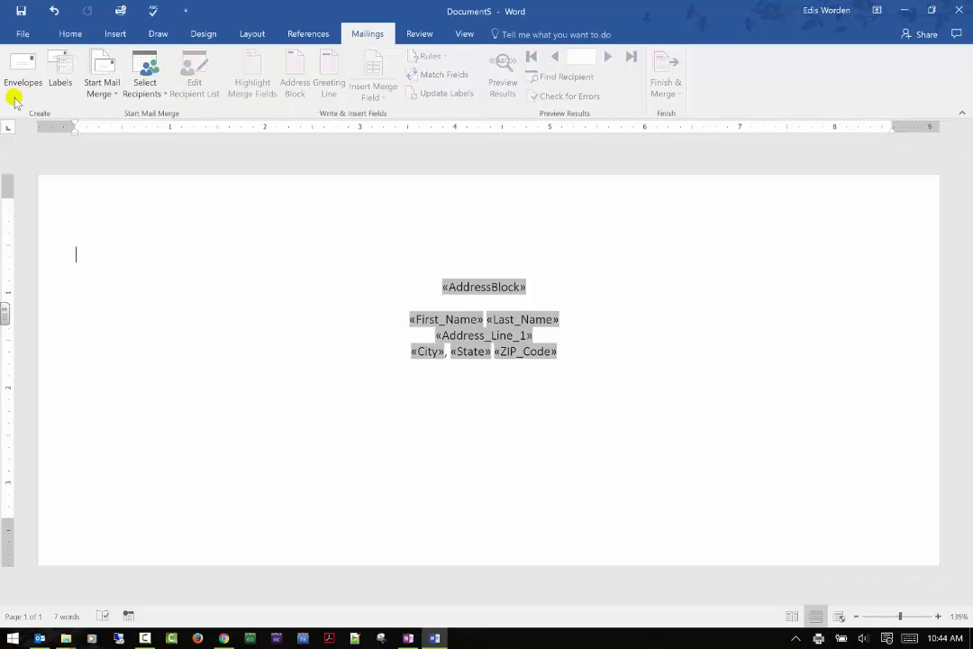
Step: Place the cursor below the address fields and connect the existing TEST2.mdb recipient list
left_click(583, 370)
left_click(360, 393)
left_click(68, 397)
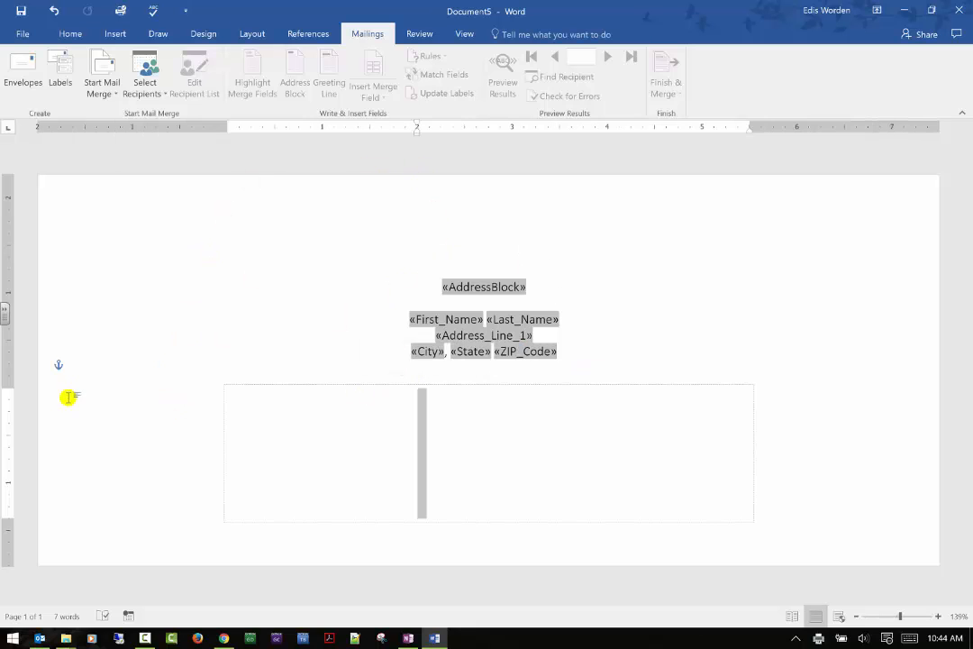
left_click(138, 82)
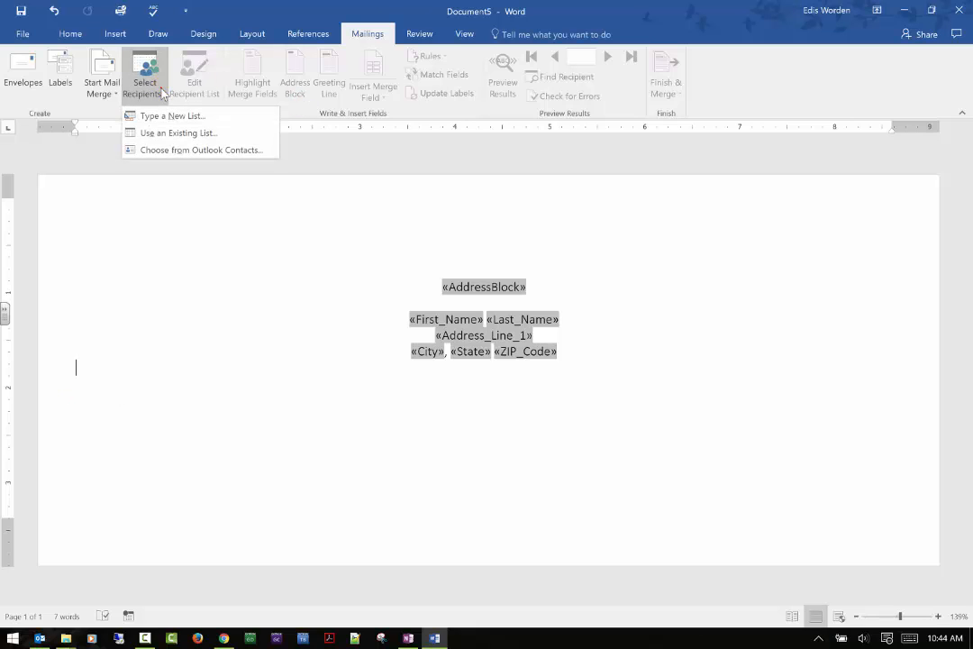
left_click(165, 135)
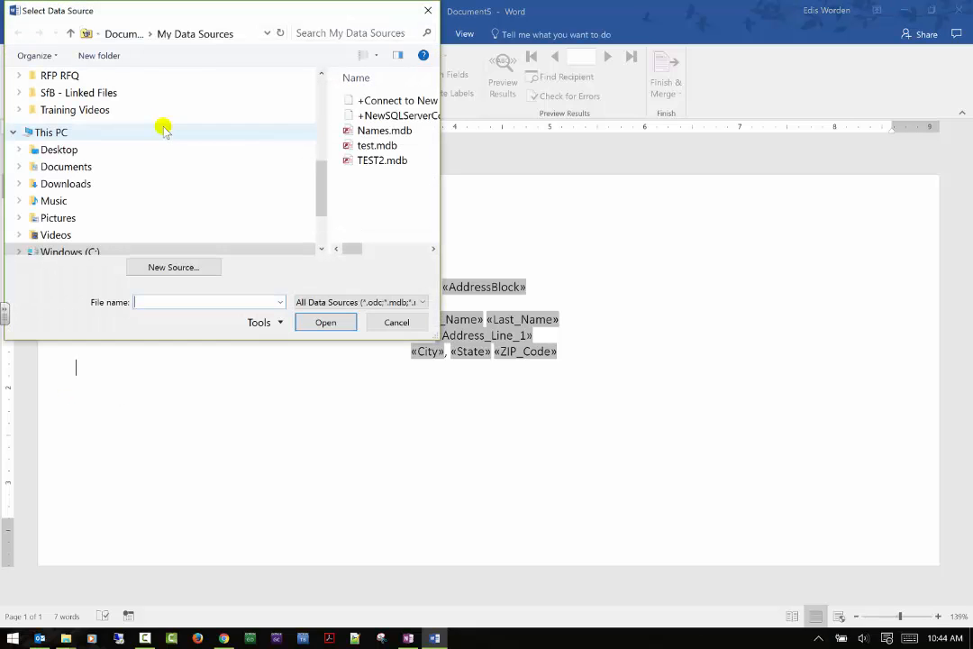
left_click(367, 131)
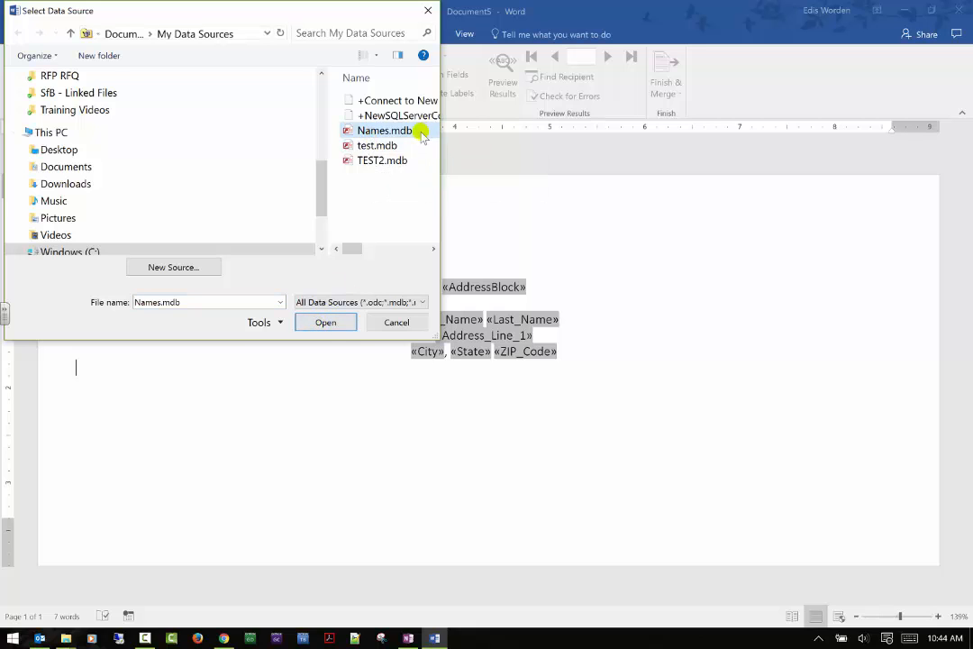
left_click(373, 160)
left_click(325, 322)
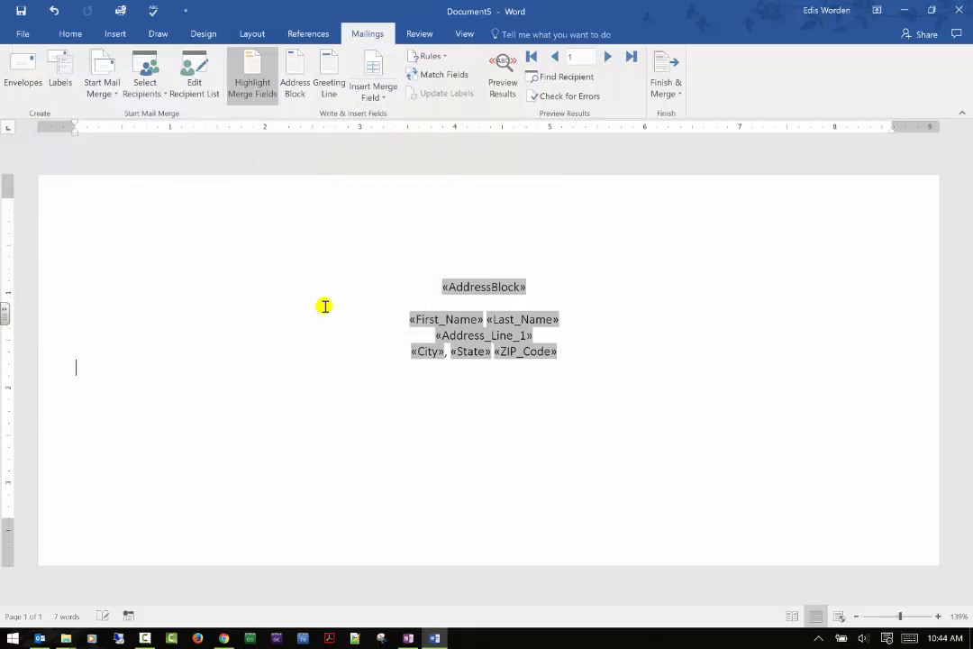
Step: Delete the «AddressBlock» field and left-align the remaining address merge fields
triple_click(582, 285)
key("Delete")
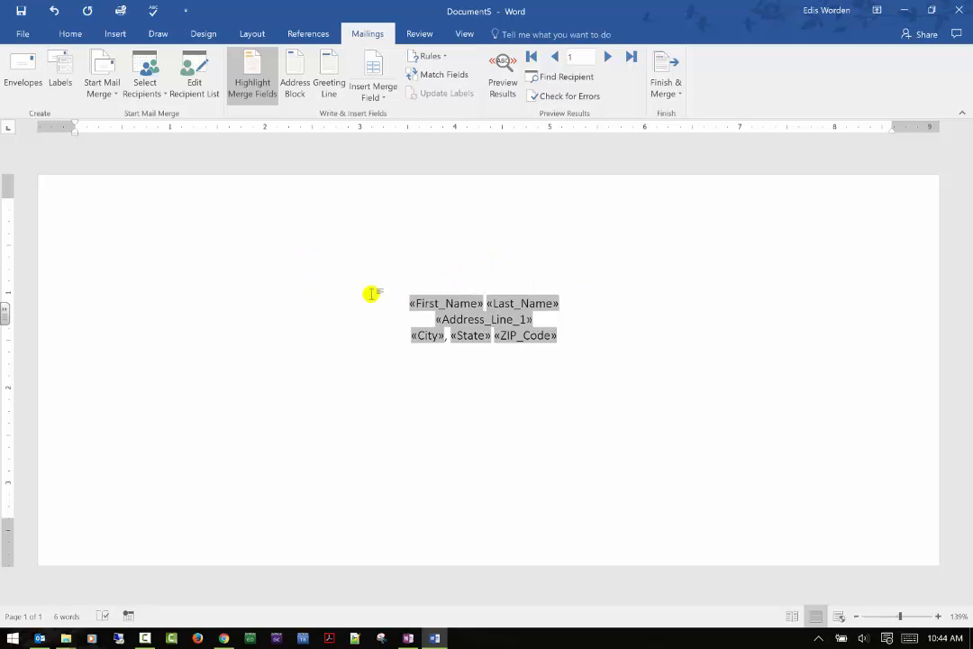
left_click(71, 34)
key("ctrl+l")
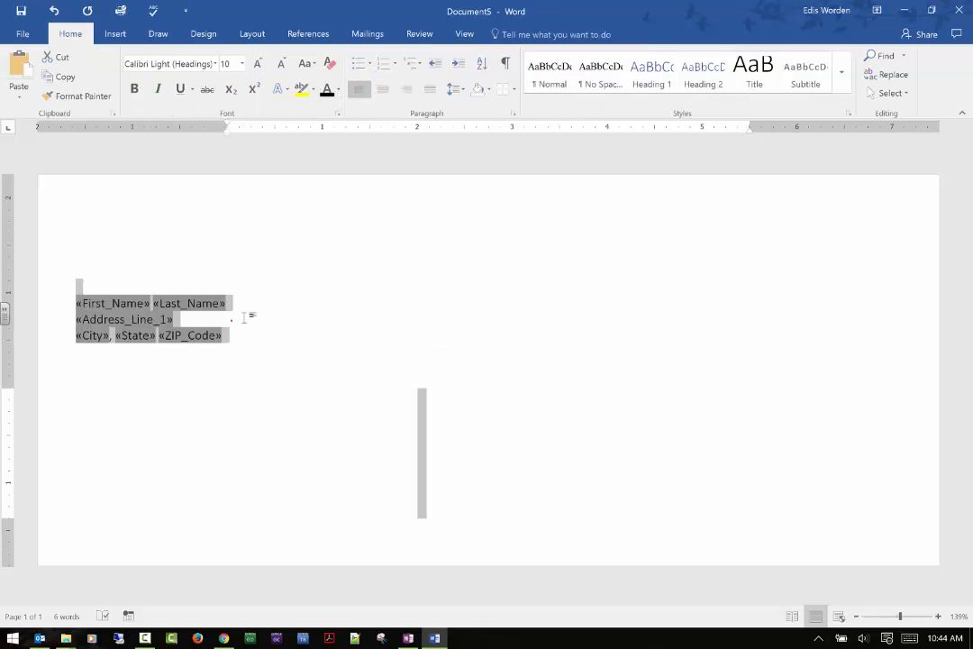
left_click(94, 308)
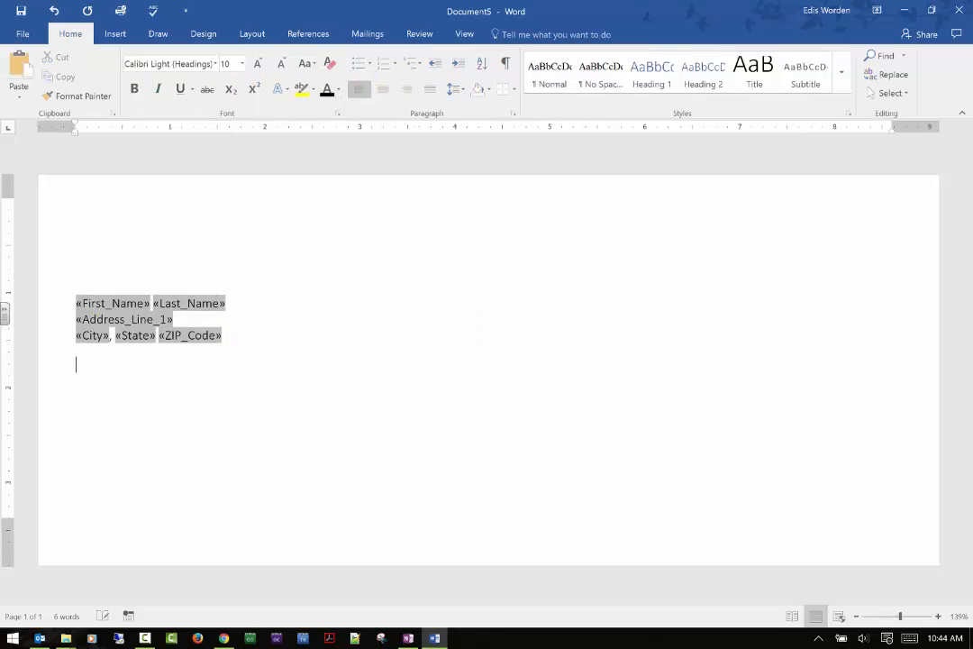
Step: Insert a greeting line field using the Dear + first-name-only format with a comma, keeping Dear Sir or Madam for invalid names
left_click(367, 33)
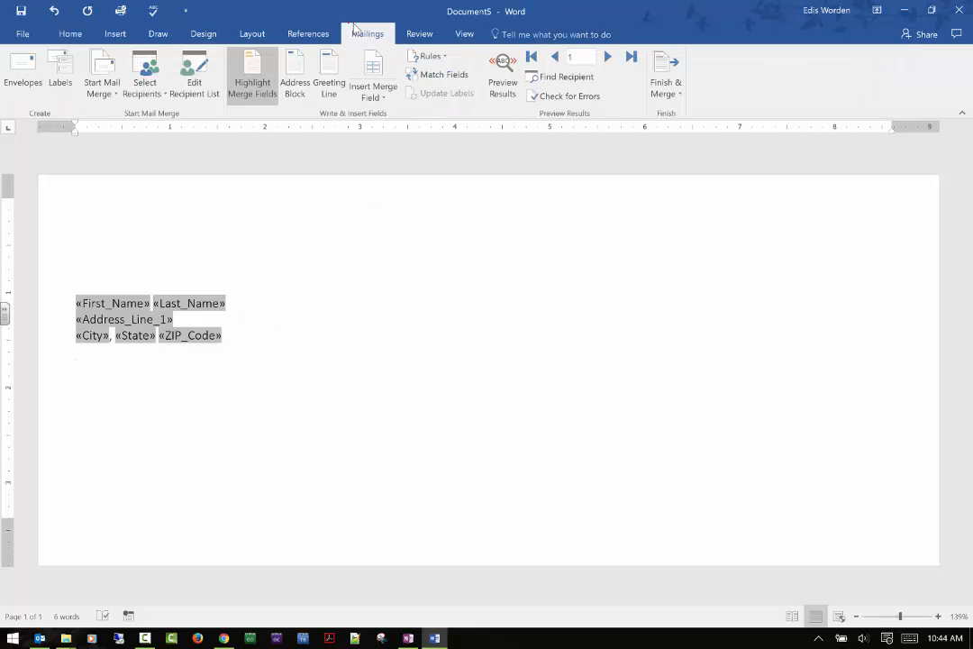
left_click(330, 79)
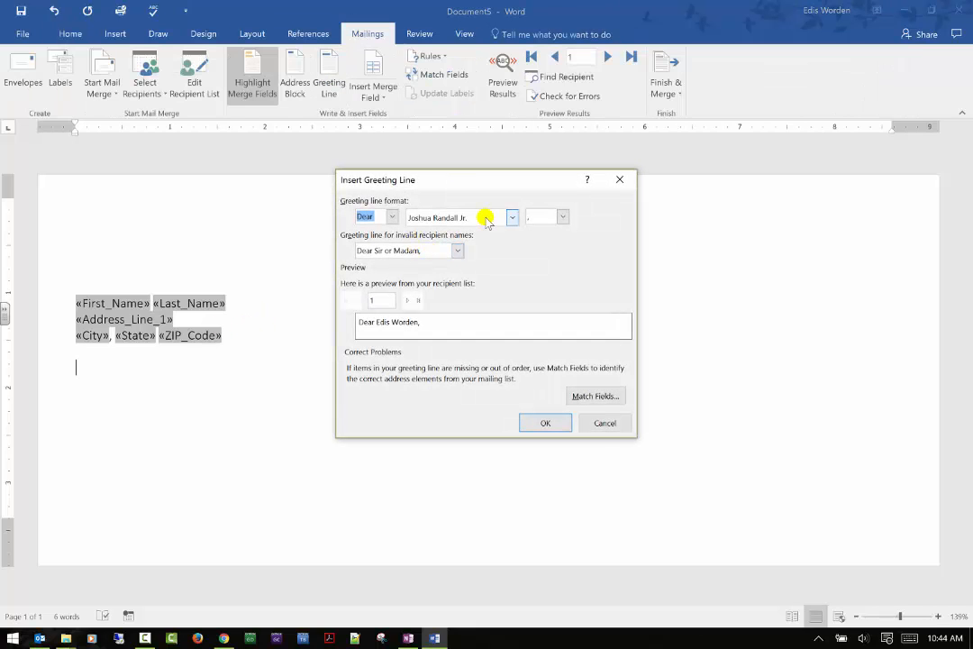
left_click(511, 217)
left_click(512, 218)
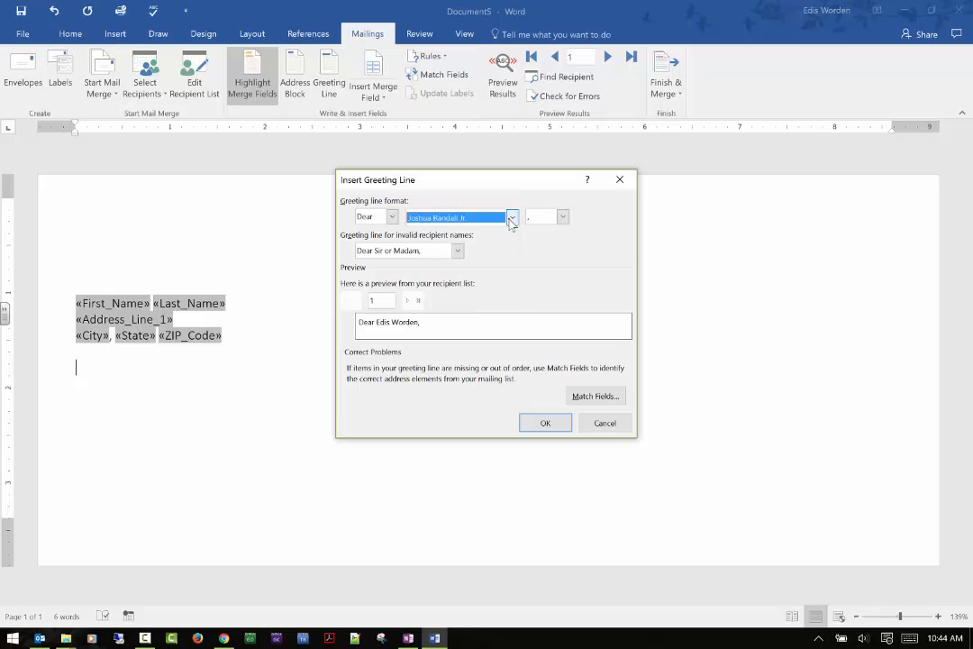
left_click(511, 217)
scroll(441, 277, "down", 2)
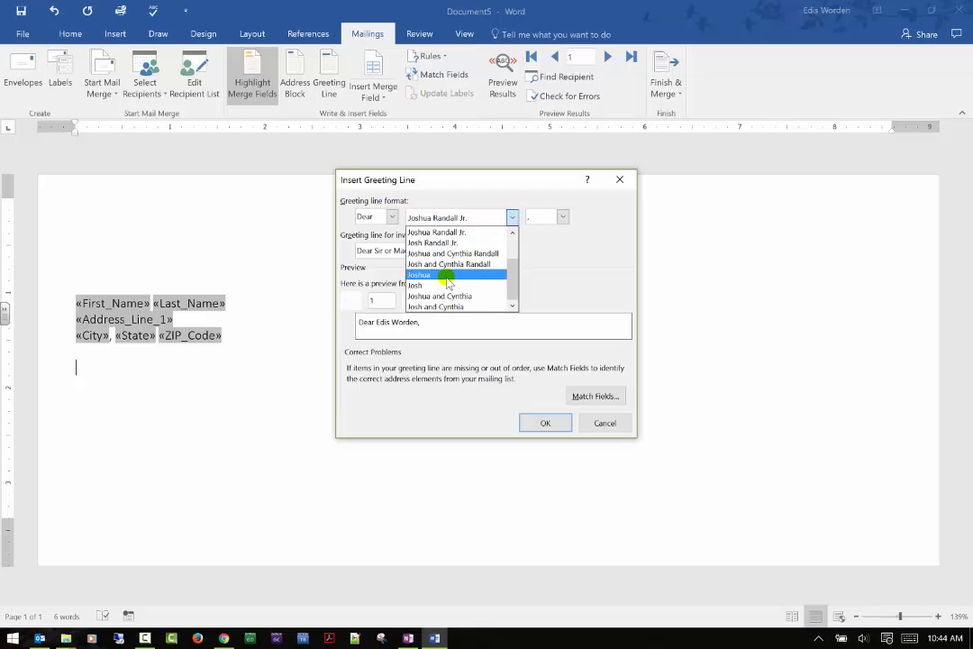
left_click(445, 285)
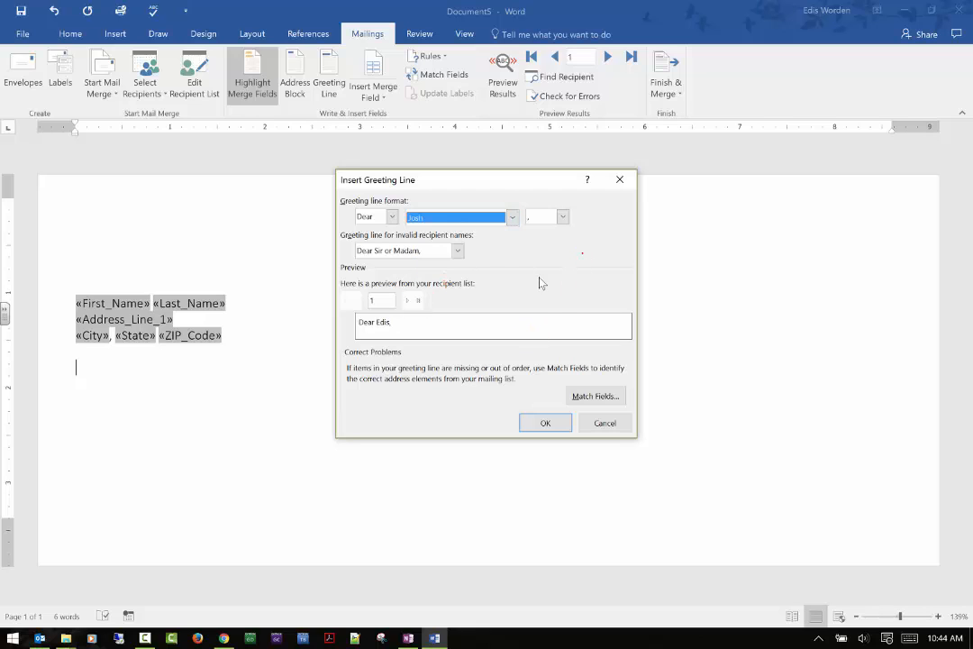
left_click(458, 250)
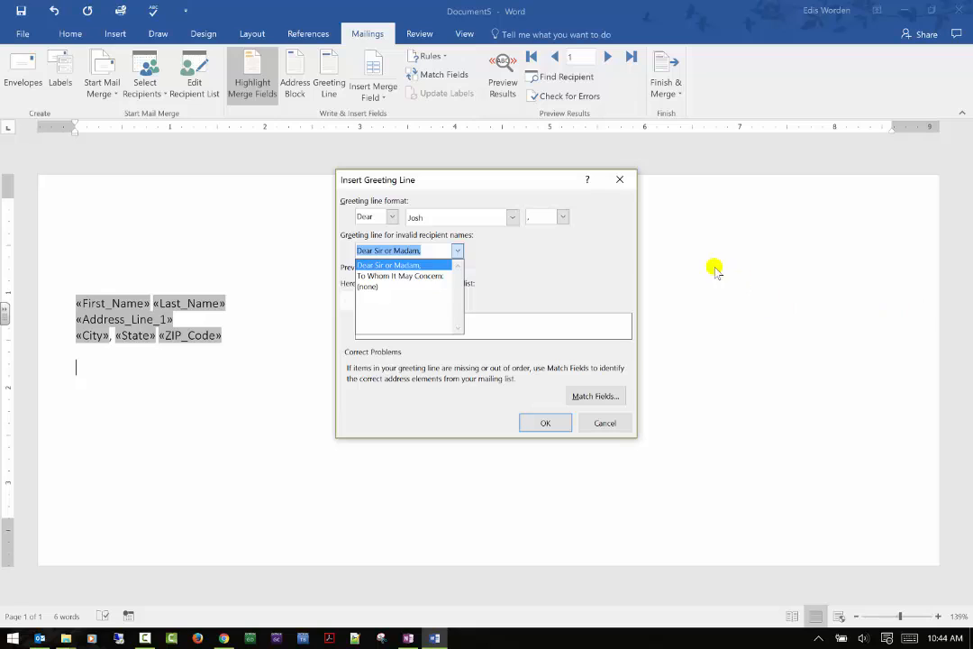
left_click(556, 273)
left_click(545, 422)
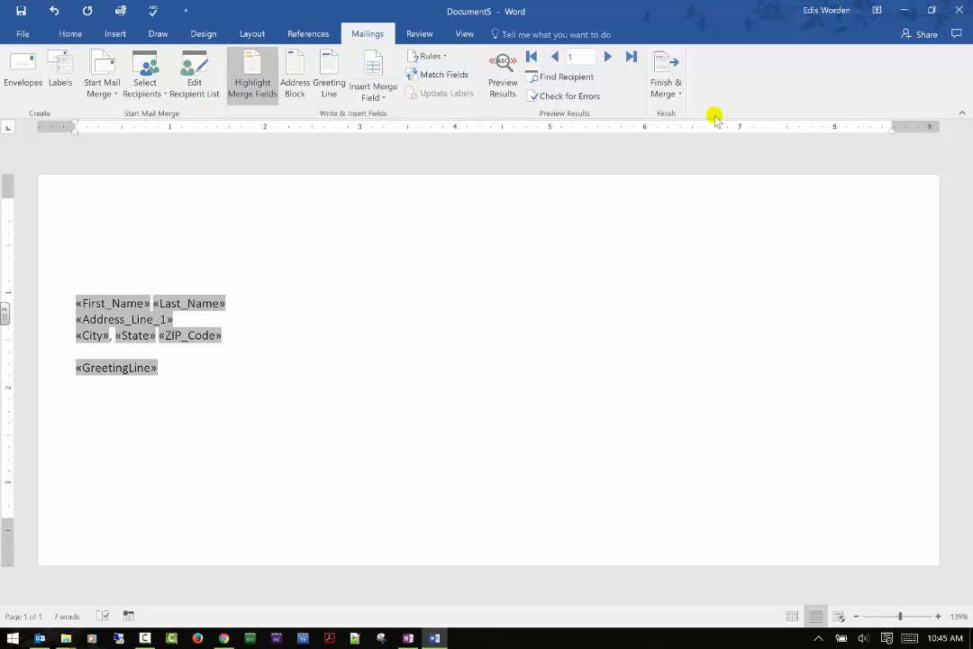
left_click(101, 86)
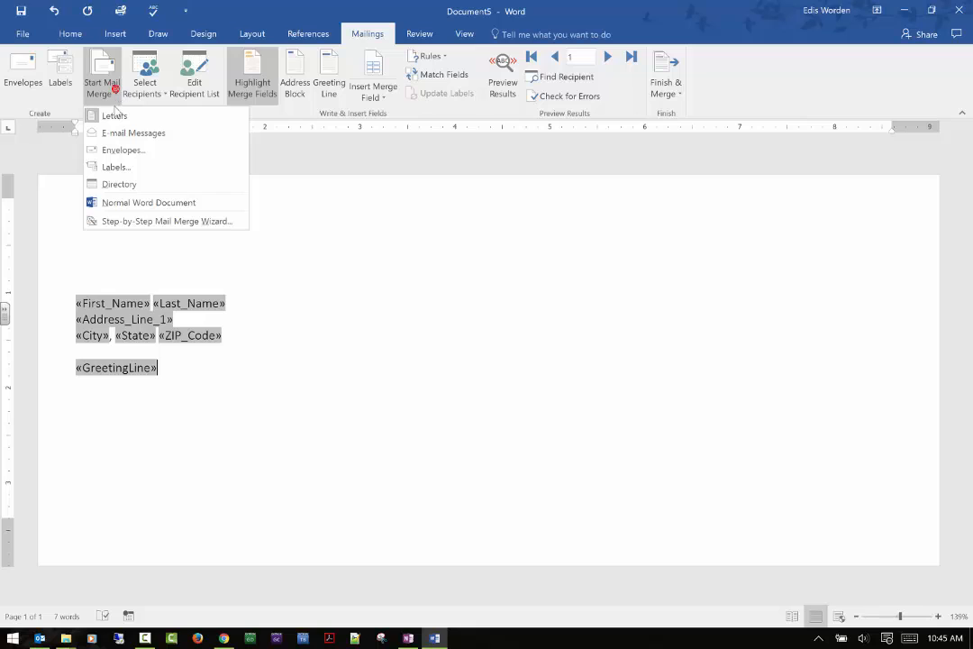
left_click(393, 98)
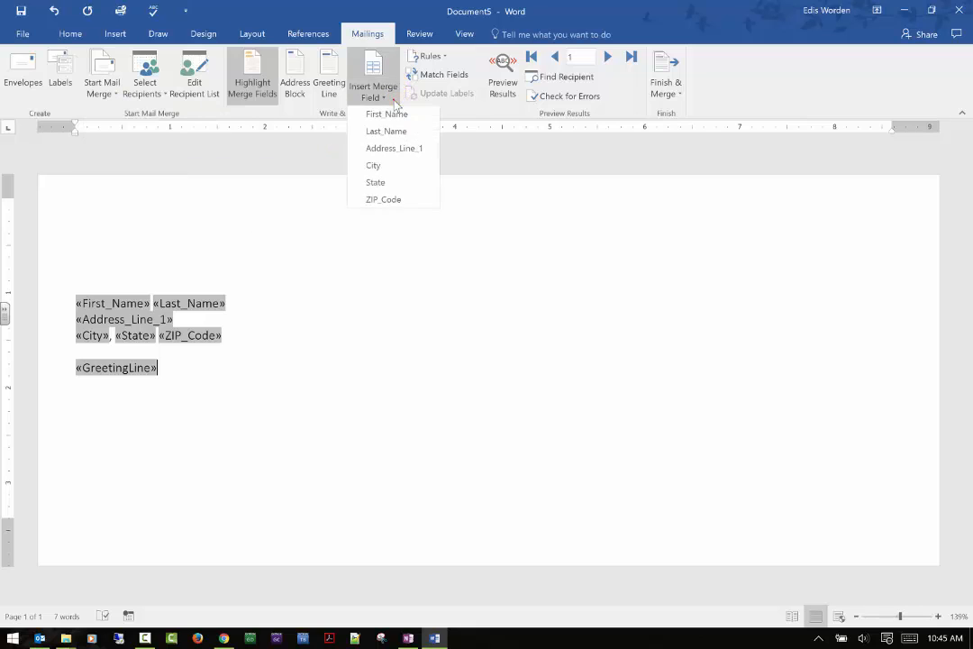
left_click(594, 150)
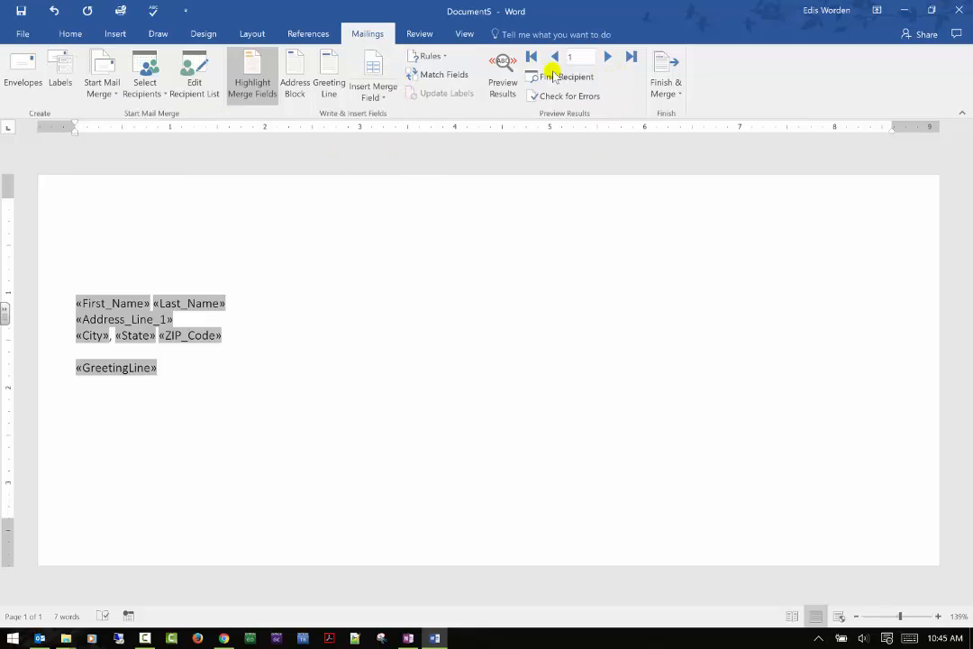
Step: Preview the merged results and page forward and back through the recipient records
left_click(504, 66)
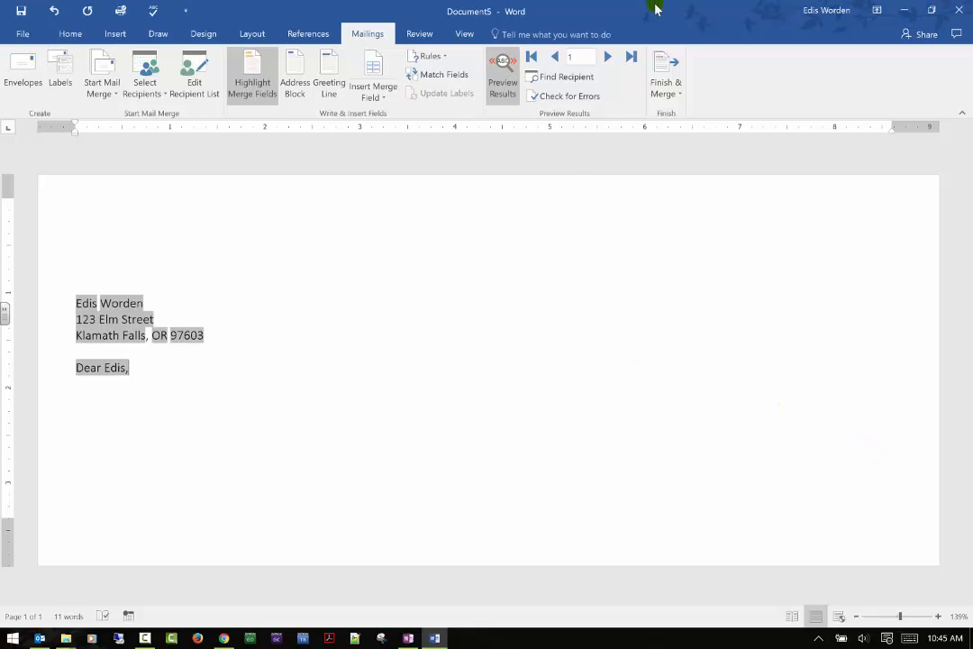
left_click(618, 58)
left_click(619, 58)
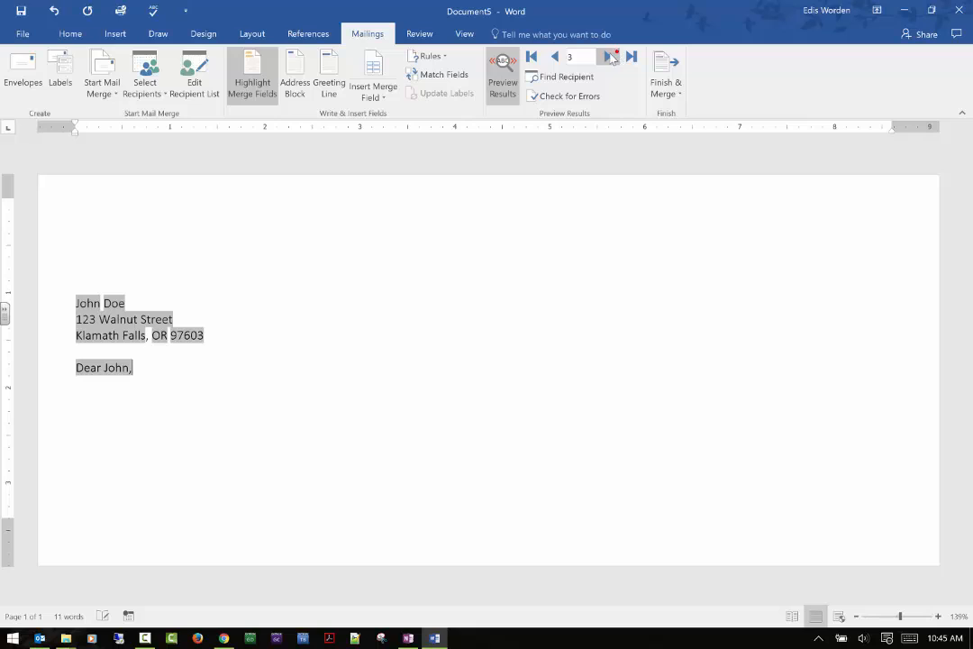
left_click(532, 57)
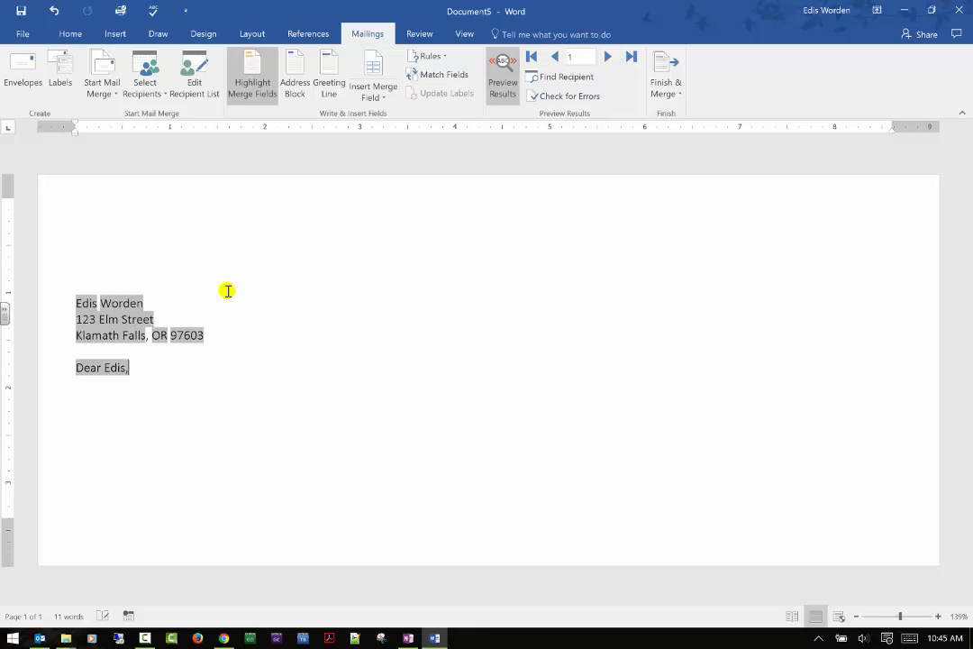
left_click(605, 57)
left_click(605, 57)
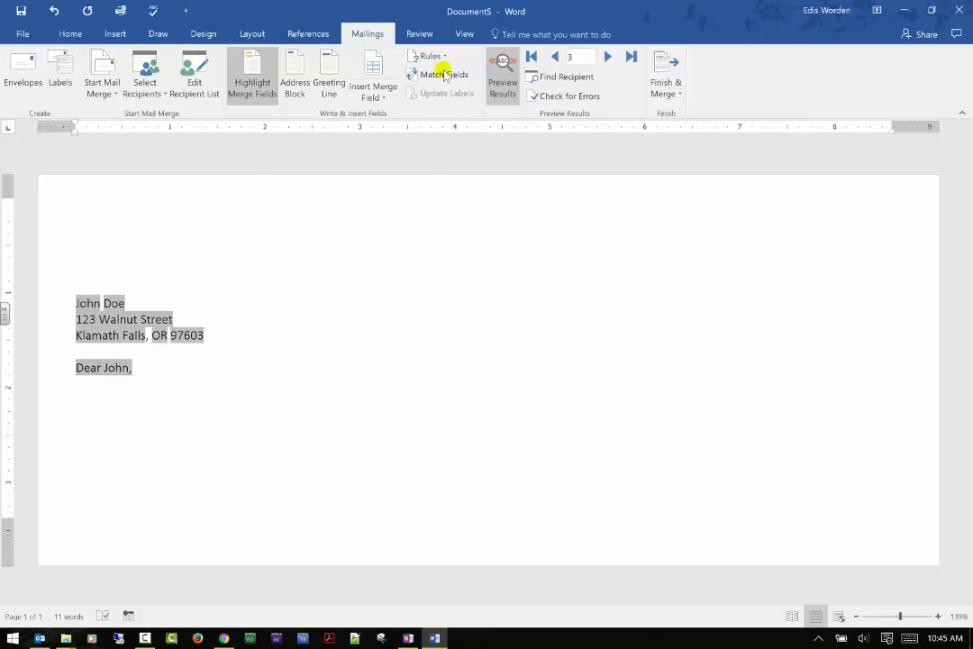
left_click(554, 57)
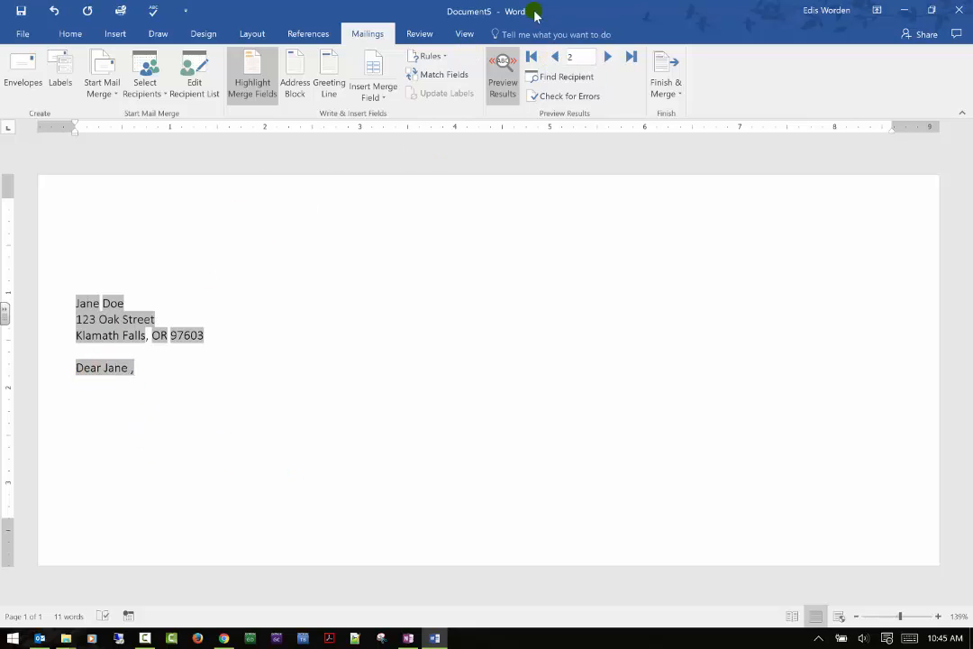
left_click(567, 57)
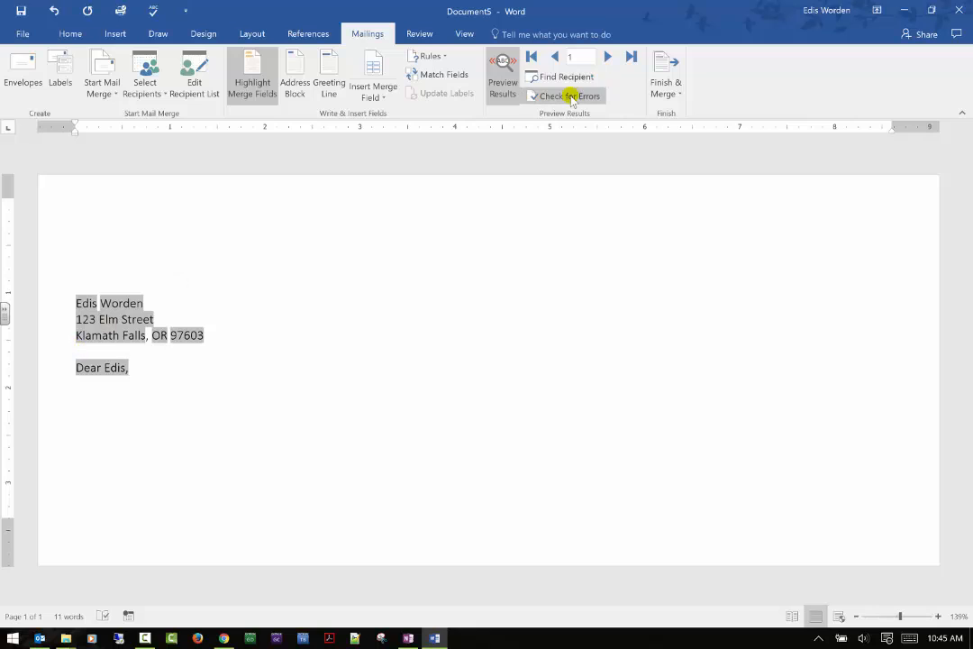
Step: Use Find Recipient to jump to a recipient record by first name
left_click(563, 77)
type("In")
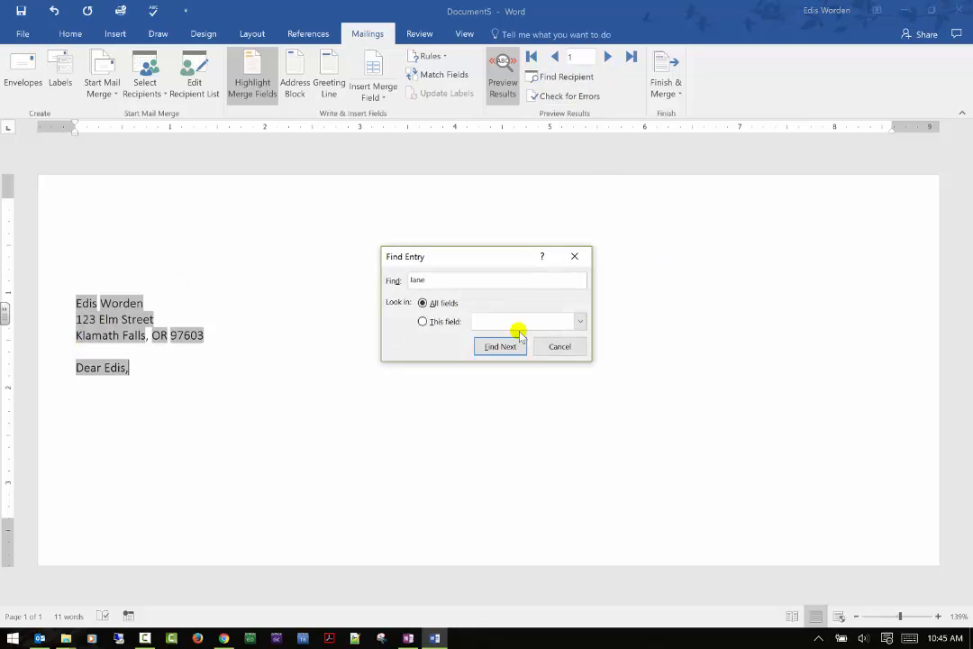
left_click(484, 345)
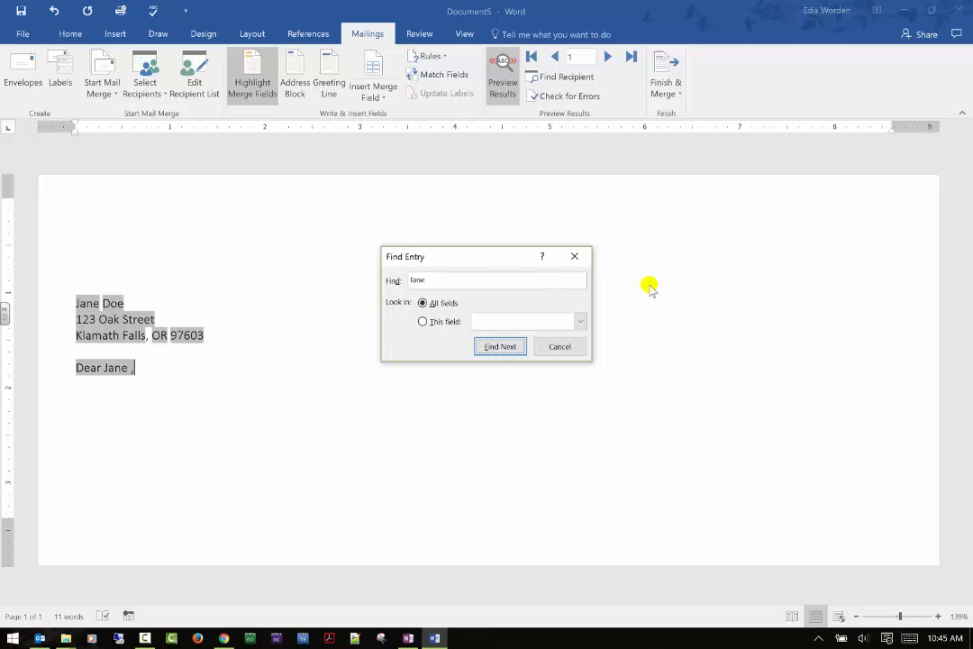
left_click(575, 346)
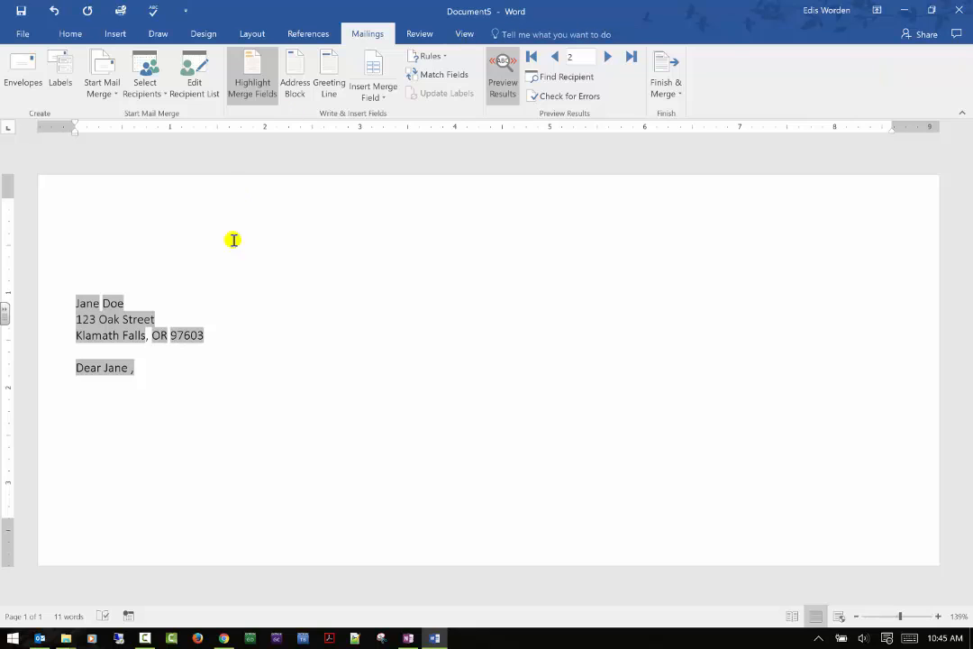
left_click(665, 83)
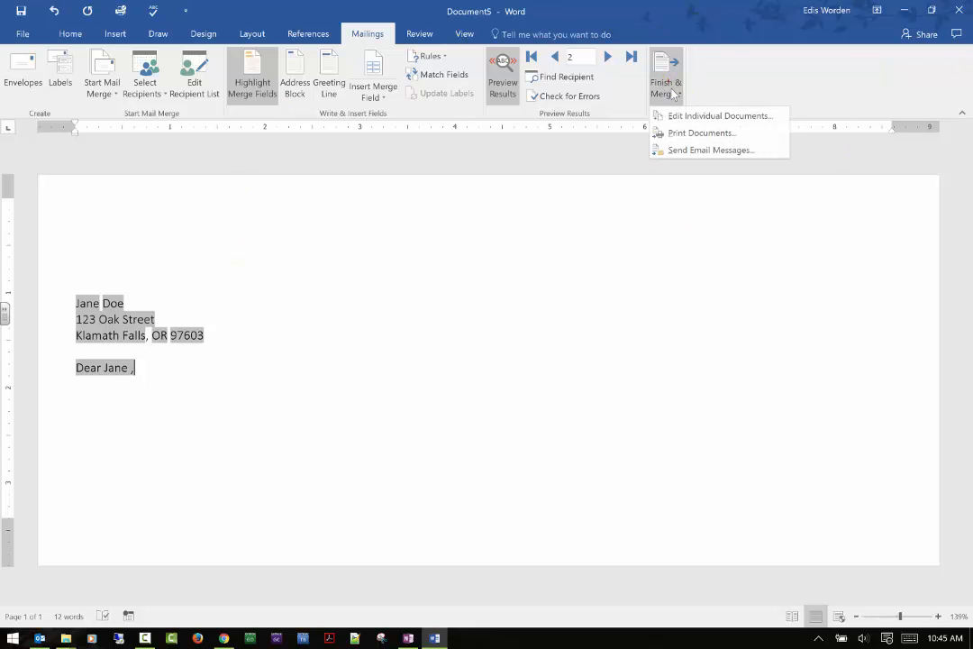
left_click(696, 133)
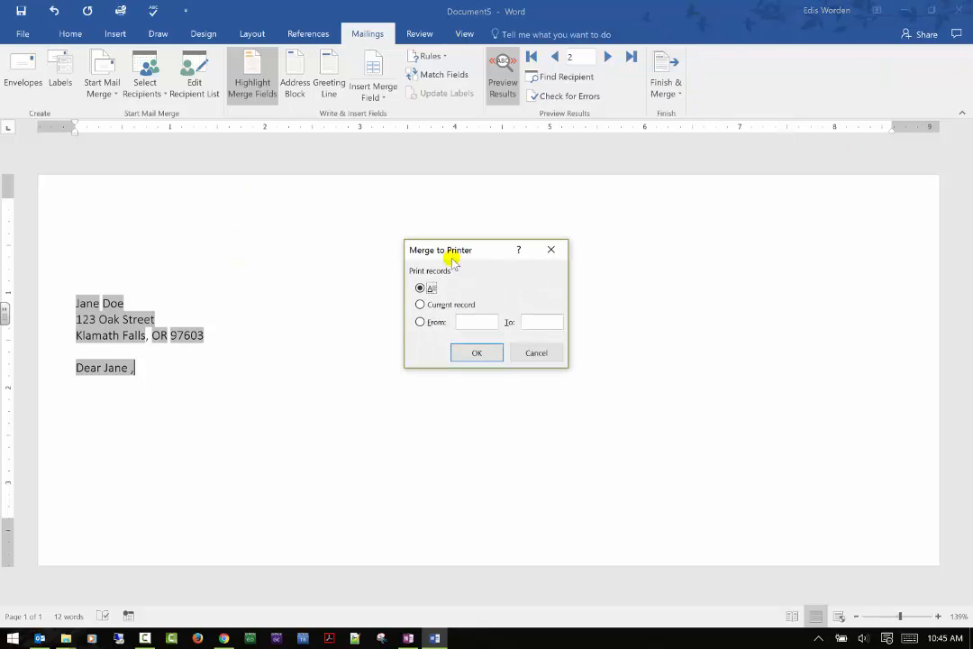
left_click(462, 351)
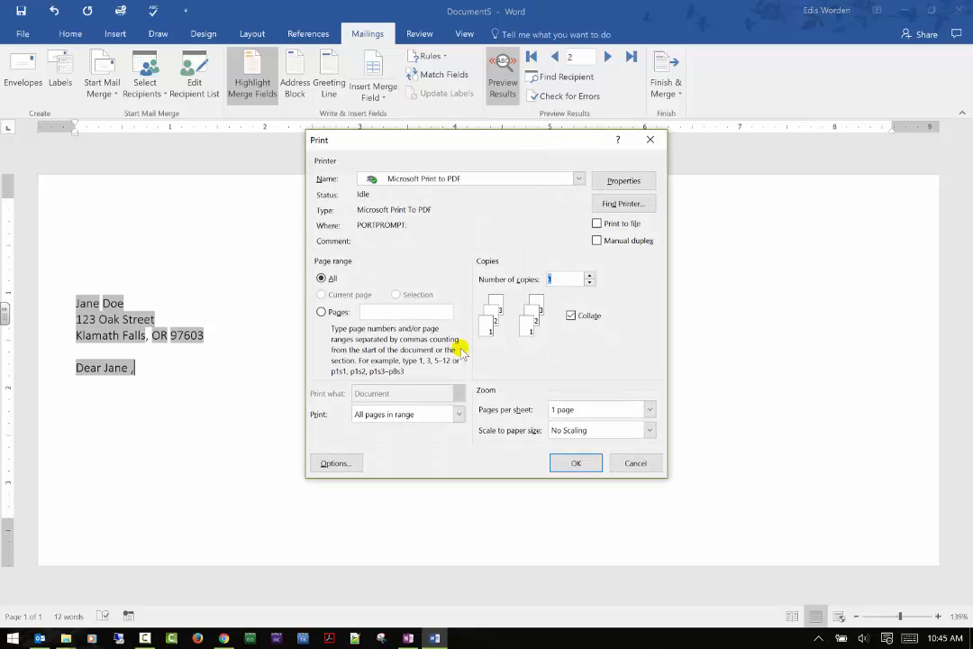
left_click(574, 463)
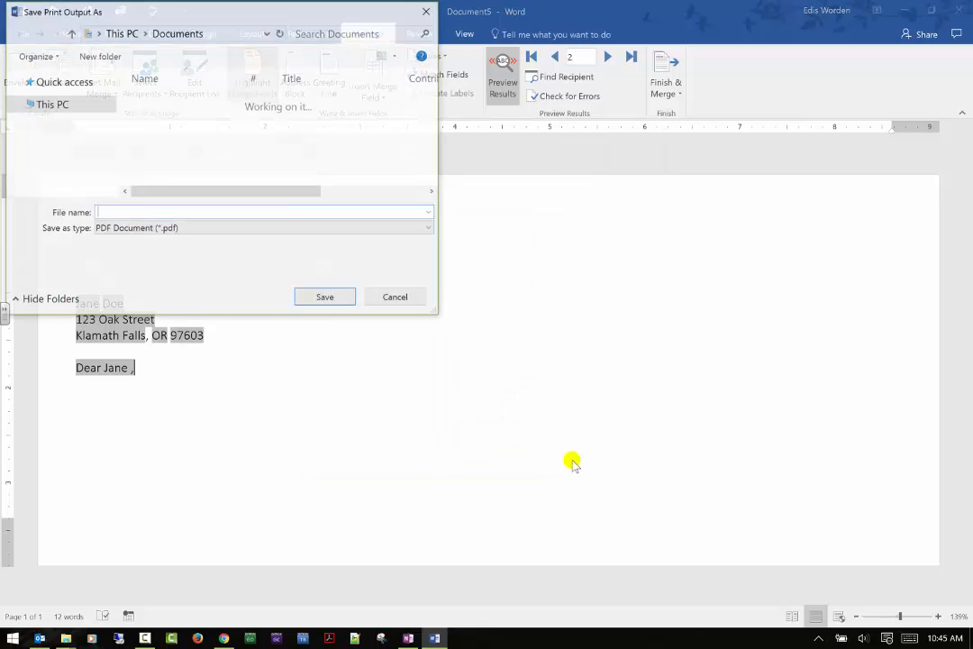
left_click(396, 298)
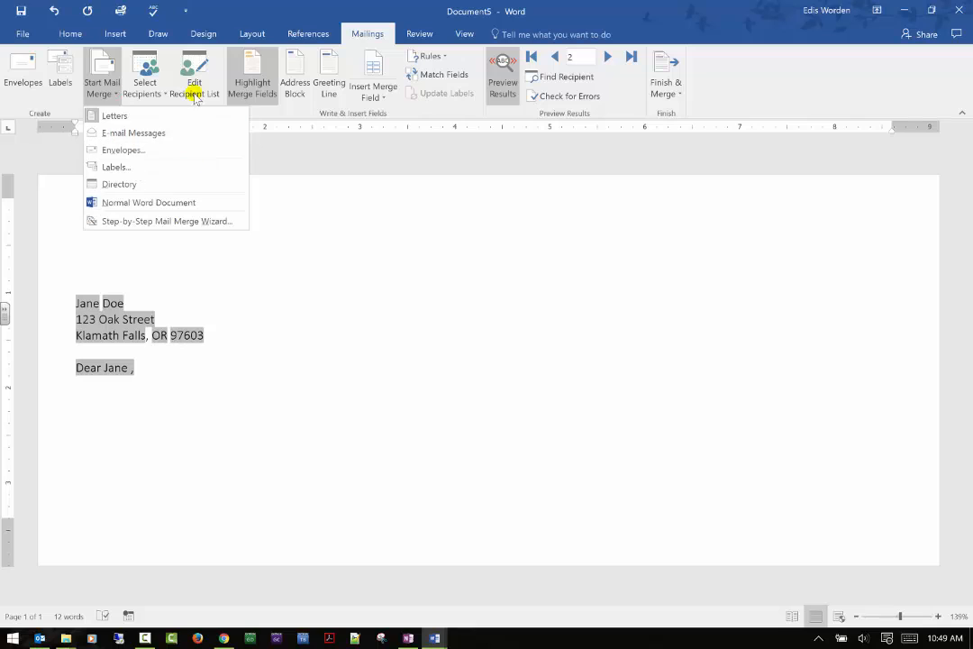
Step: Open the Step-by-Step Mail Merge Wizard, step back to the starting-document stage, and choose Start from existing document
left_click(172, 221)
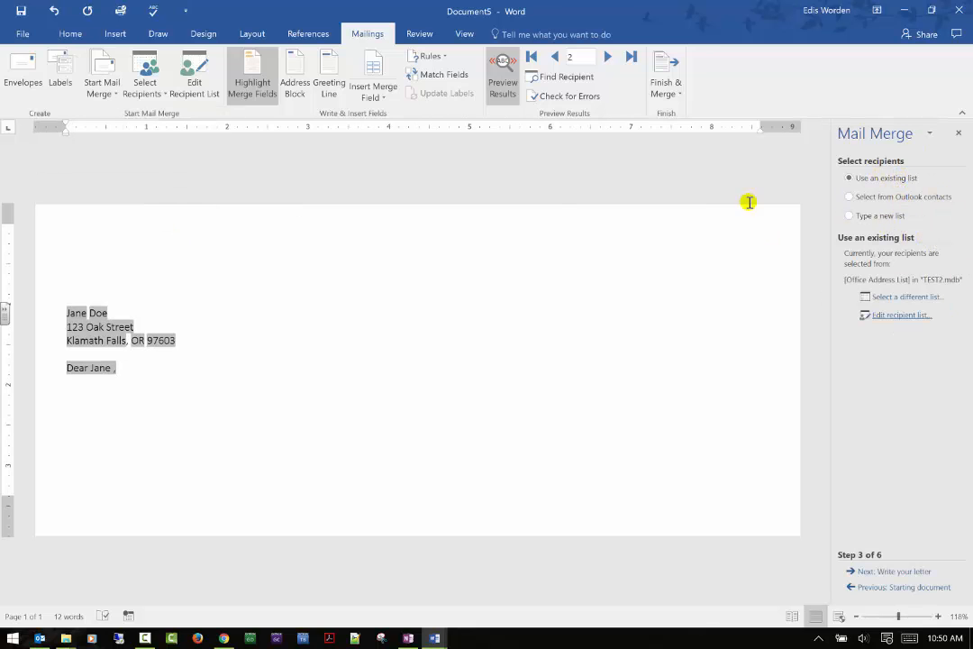
left_click(878, 571)
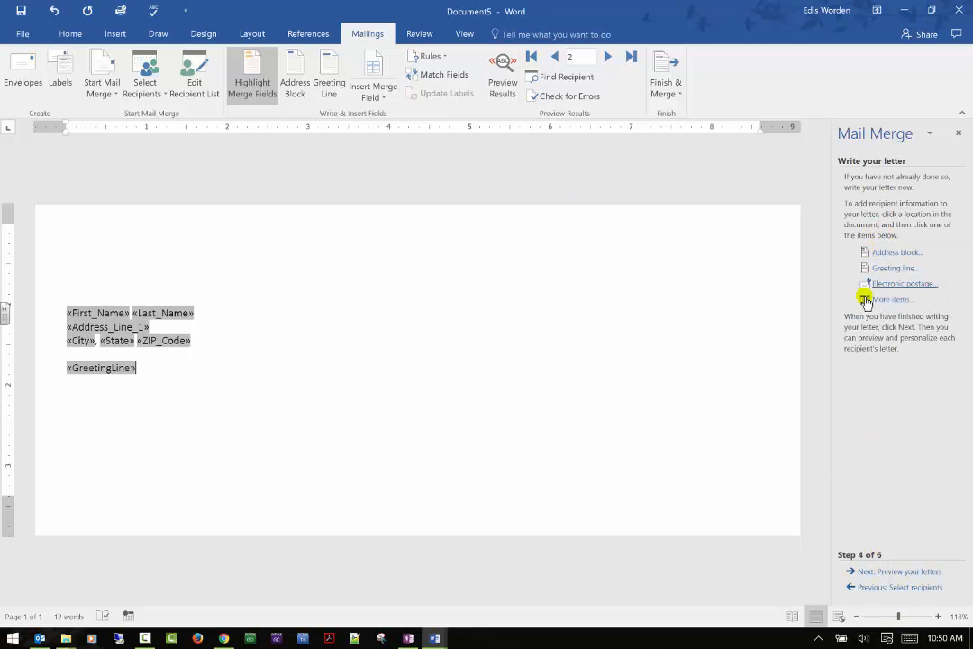
left_click(865, 588)
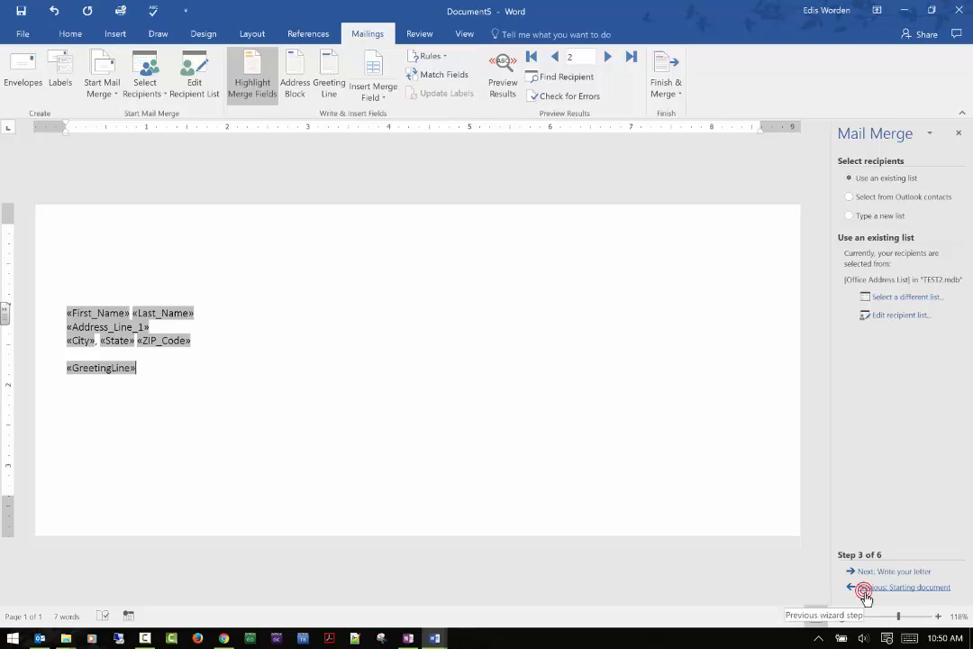
left_click(863, 588)
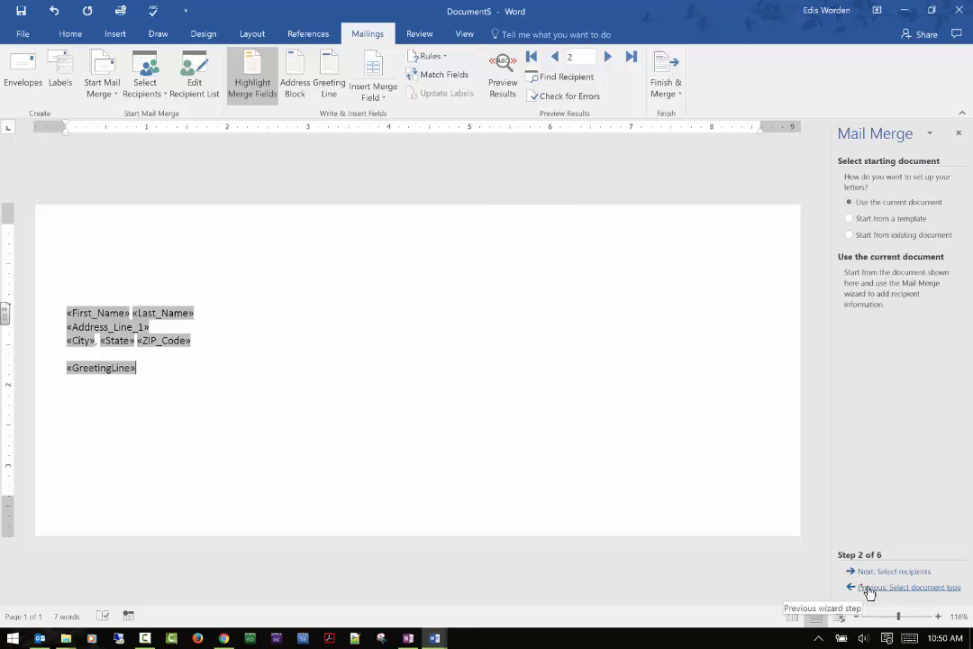
left_click(871, 236)
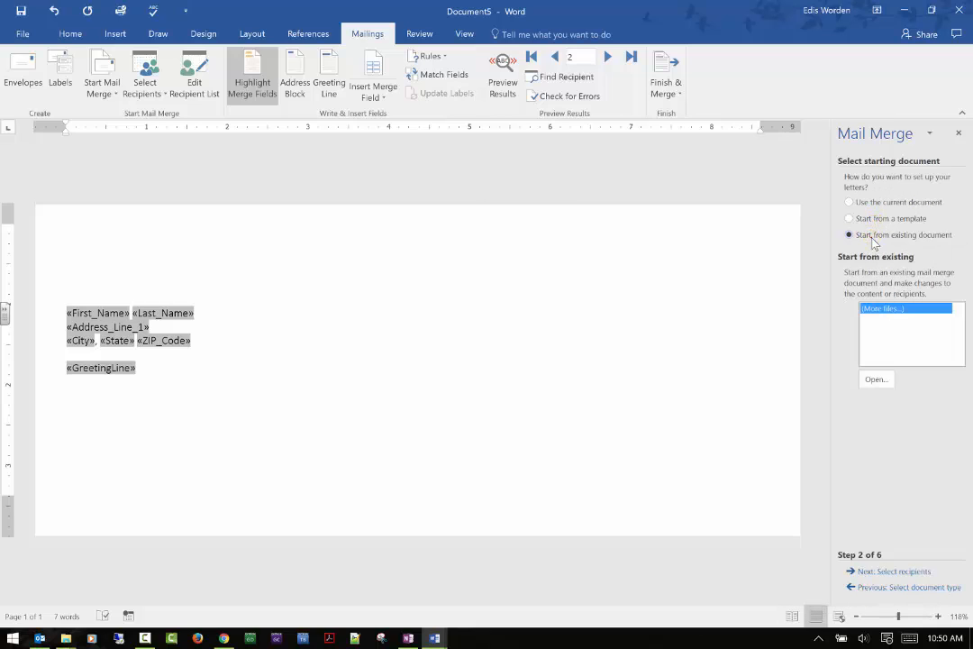
left_click(872, 238)
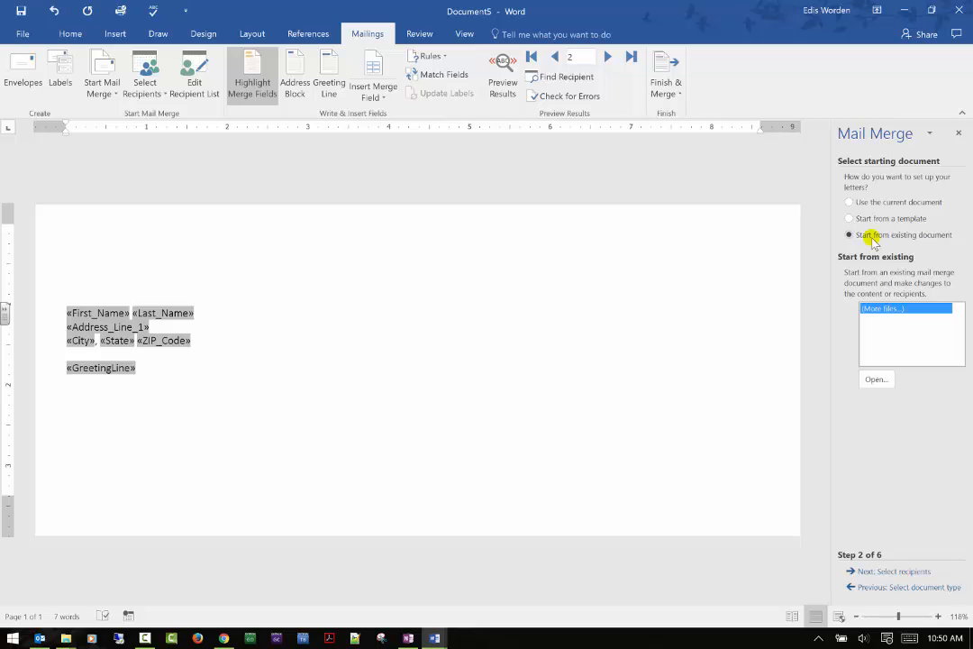